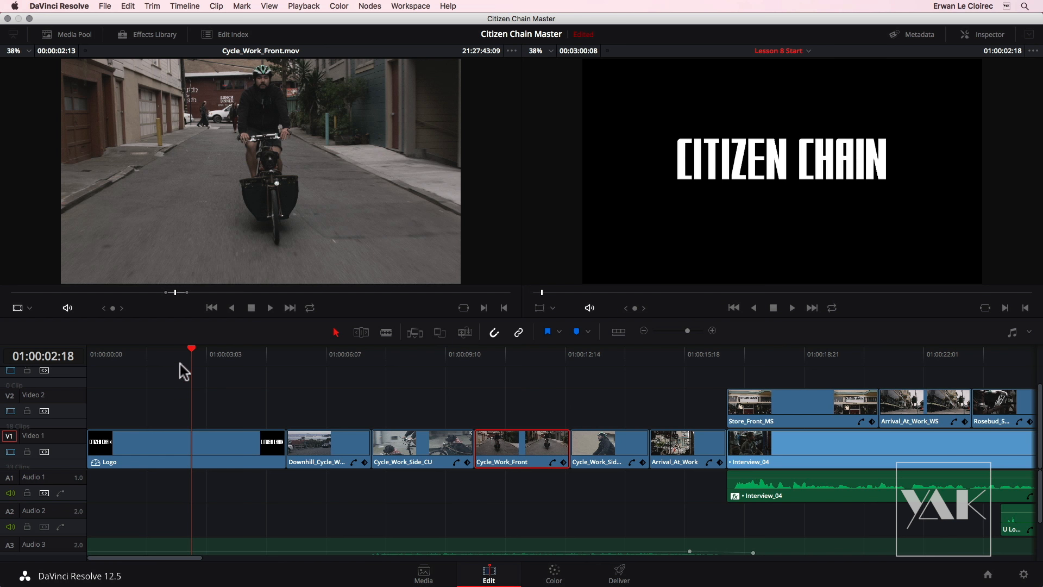
- Select the Logo clip at the start of Video 1 and display its metadata
{"action": "mouse_move", "coordinate": [190, 348]}
{"action": "left_mouse_down"}
{"action": "mouse_move", "coordinate": [160, 348]}
{"action": "mouse_move", "coordinate": [207, 355]}
{"action": "mouse_move", "coordinate": [194, 359]}
{"action": "left_mouse_up"}
{"action": "left_click_drag", "start_coordinate": [163, 400], "coordinate": [213, 484]}
{"action": "left_click", "coordinate": [917, 34]}
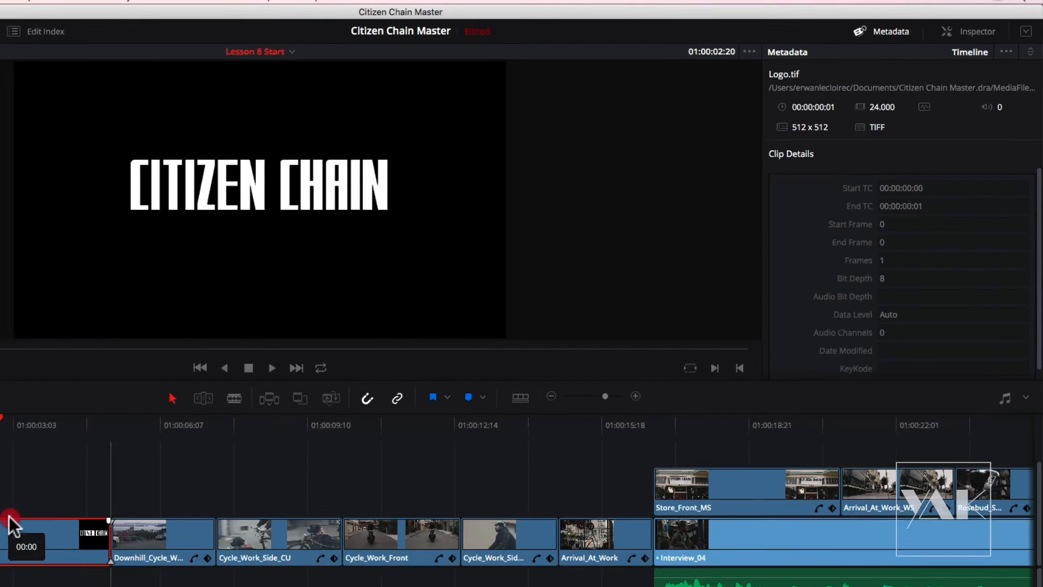
- Move the Logo clip up to Video 2 above the cycling clips and park the playhead at 01:00:09:01 to view the superimposition
{"action": "left_click_drag", "start_coordinate": [11, 521], "coordinate": [297, 526]}
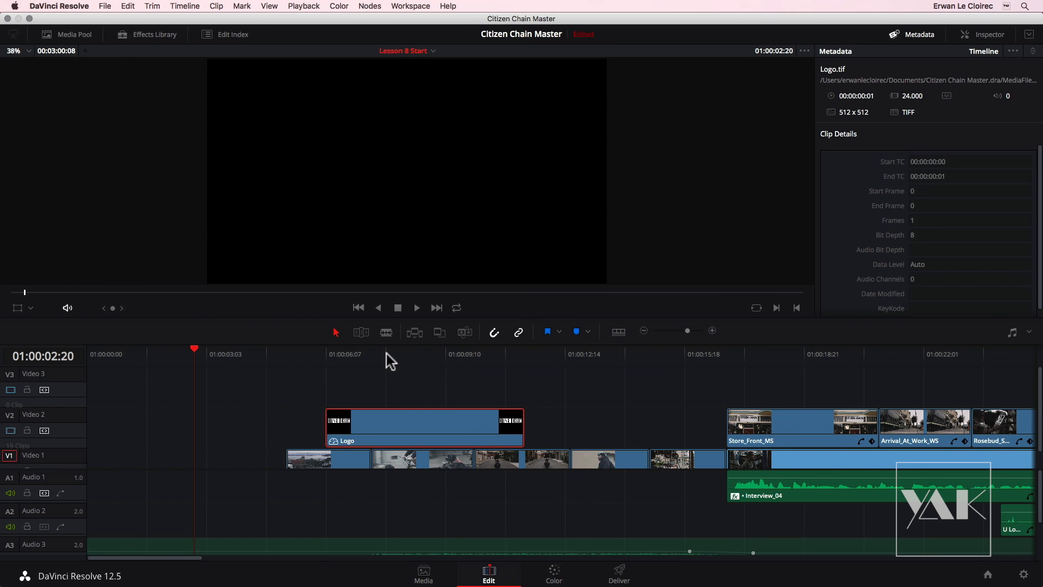
{"action": "left_click", "coordinate": [410, 354]}
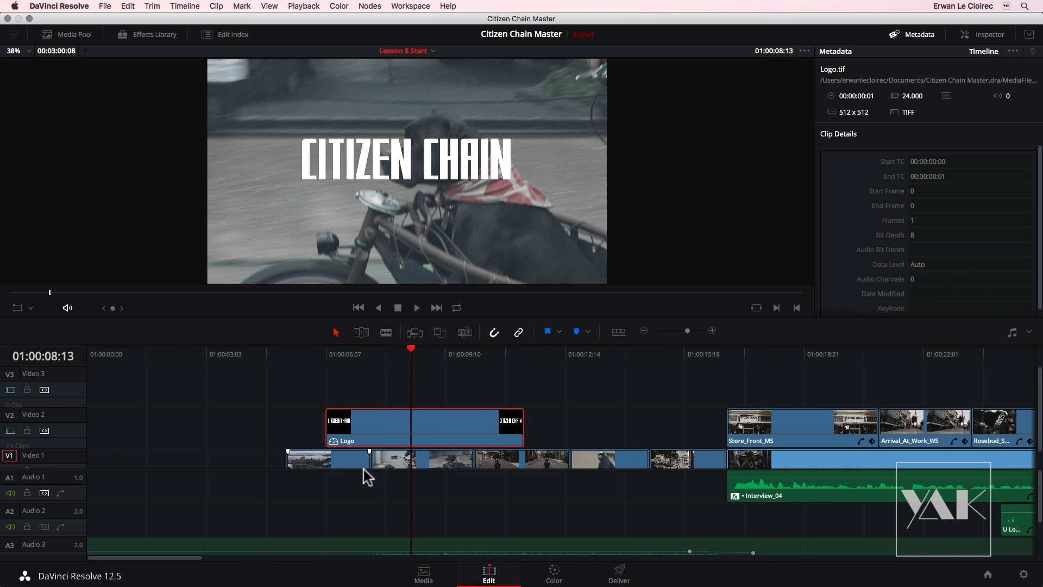
{"action": "scroll", "coordinate": [283, 450], "scroll_direction": "right", "scroll_amount": 5}
{"action": "scroll", "coordinate": [283, 450], "scroll_direction": "down", "scroll_amount": 2}
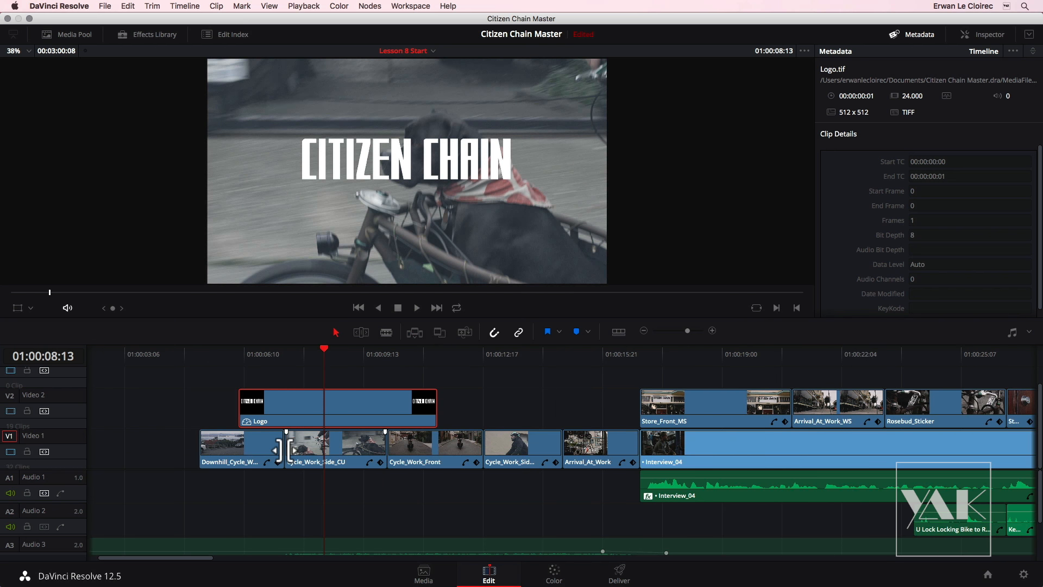
{"action": "mouse_move", "coordinate": [325, 351]}
{"action": "left_mouse_down"}
{"action": "mouse_move", "coordinate": [288, 353]}
{"action": "mouse_move", "coordinate": [343, 353]}
{"action": "left_mouse_up"}
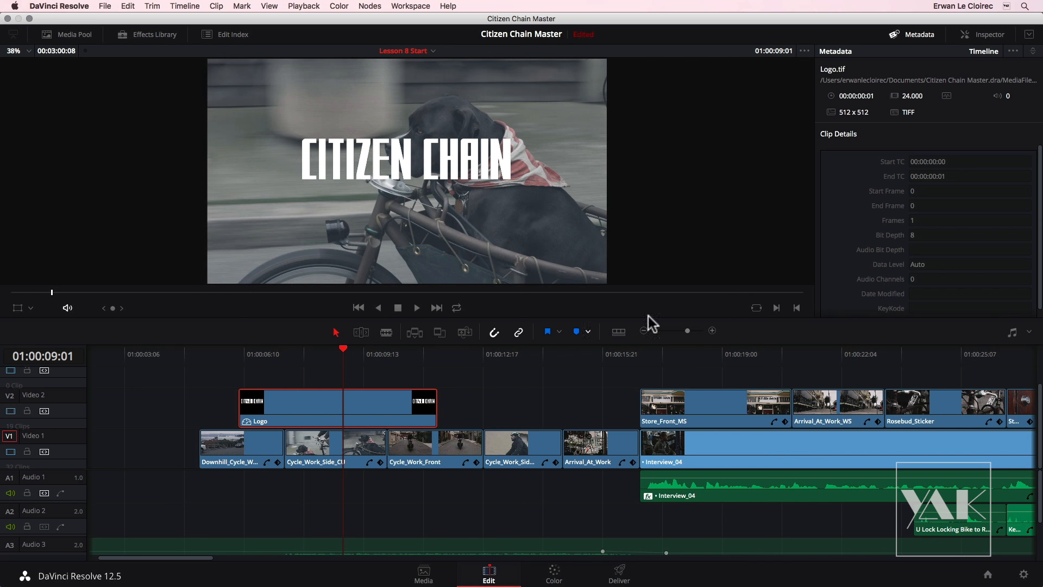
- Show the Logo clip's Inspector at full height and look through its settings
{"action": "left_click", "coordinate": [986, 38]}
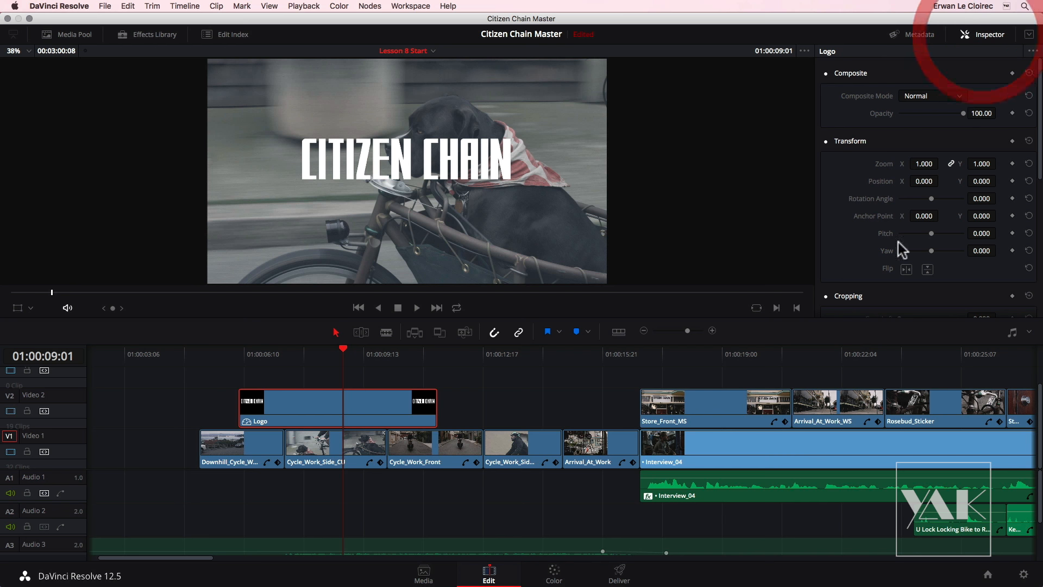
{"action": "left_click", "coordinate": [1029, 34]}
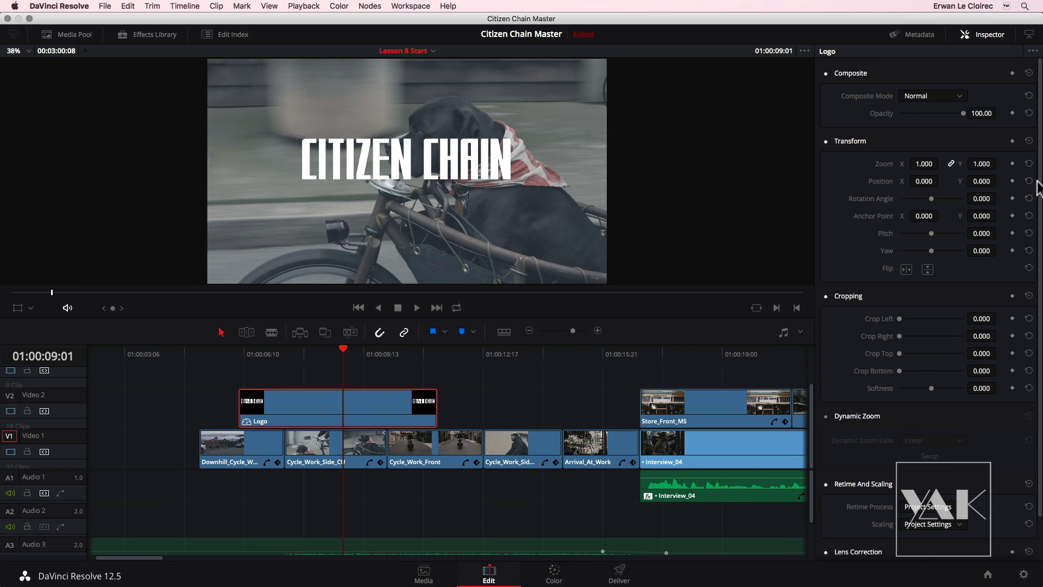
{"action": "scroll", "coordinate": [1036, 188], "scroll_direction": "down", "scroll_amount": 3}
{"action": "scroll", "coordinate": [1039, 245], "scroll_direction": "up", "scroll_amount": 3}
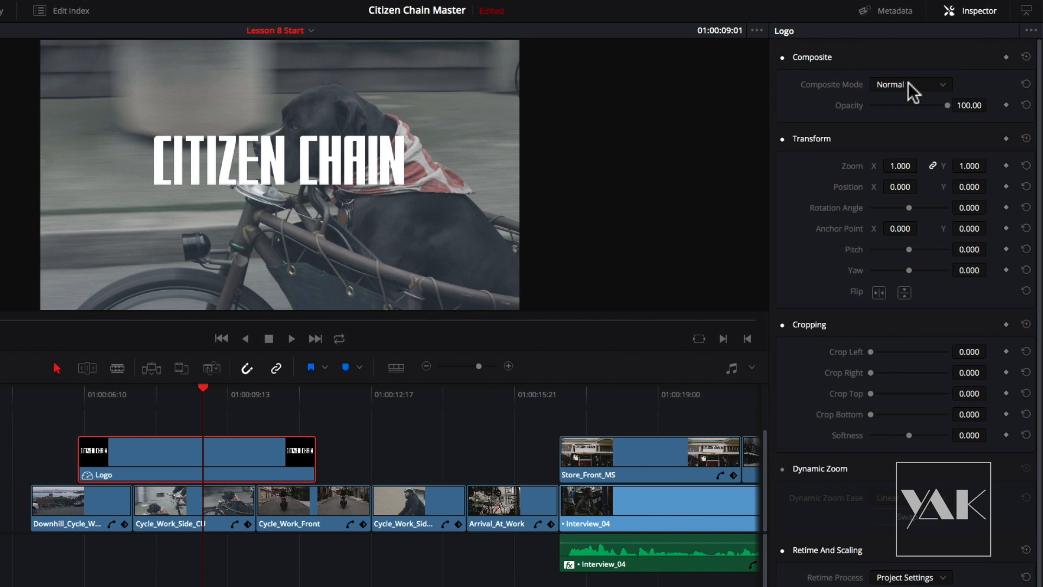
- Set the Logo clip's composite mode to Overlay and scrub to 01:00:08:17 to view the blend
{"action": "mouse_move", "coordinate": [199, 386]}
{"action": "left_mouse_down"}
{"action": "mouse_move", "coordinate": [143, 389]}
{"action": "mouse_move", "coordinate": [203, 390]}
{"action": "left_mouse_up"}
{"action": "left_click", "coordinate": [940, 86]}
{"action": "mouse_move", "coordinate": [947, 112]}
{"action": "left_mouse_down"}
{"action": "mouse_move", "coordinate": [950, 211]}
{"action": "mouse_move", "coordinate": [955, 191]}
{"action": "left_mouse_up"}
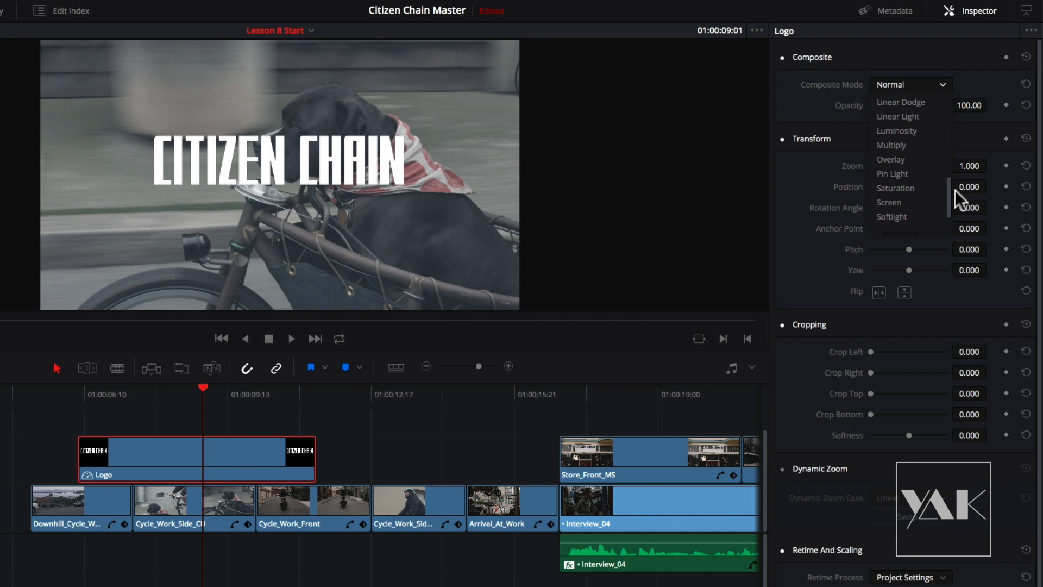
{"action": "left_click", "coordinate": [889, 157]}
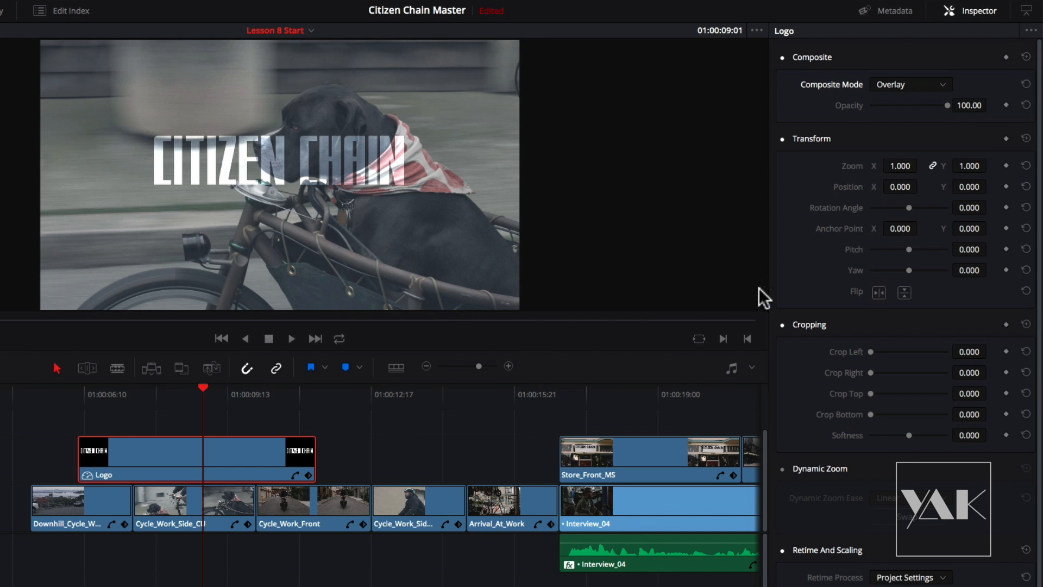
{"action": "mouse_move", "coordinate": [197, 388]}
{"action": "left_mouse_down"}
{"action": "mouse_move", "coordinate": [114, 394]}
{"action": "mouse_move", "coordinate": [224, 397]}
{"action": "mouse_move", "coordinate": [171, 401]}
{"action": "mouse_move", "coordinate": [189, 403]}
{"action": "left_mouse_up"}
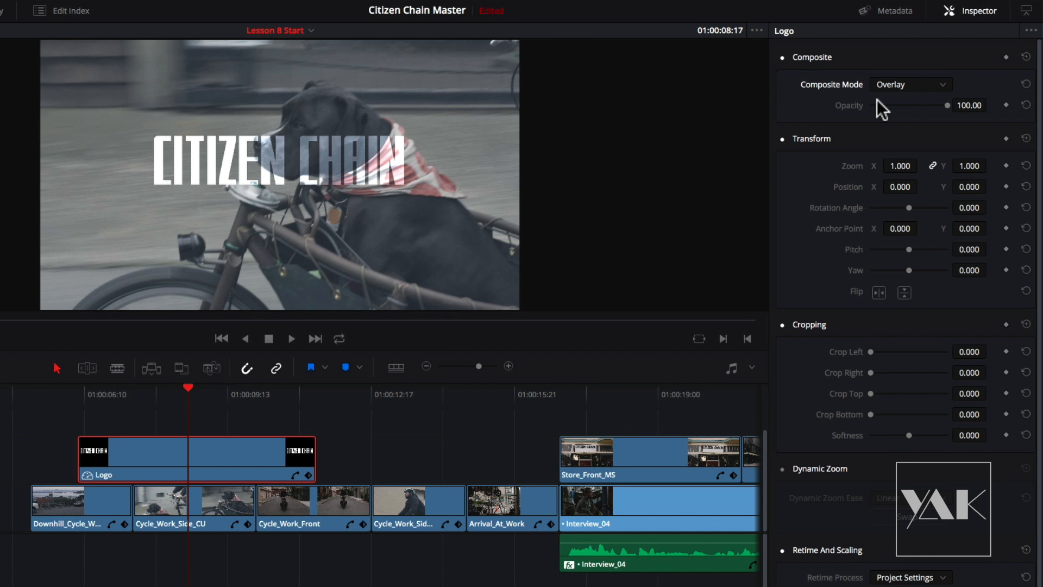
- Return the Logo clip's composite mode to Normal and try the opacity slider, leaving it at 100
{"action": "left_click", "coordinate": [943, 84]}
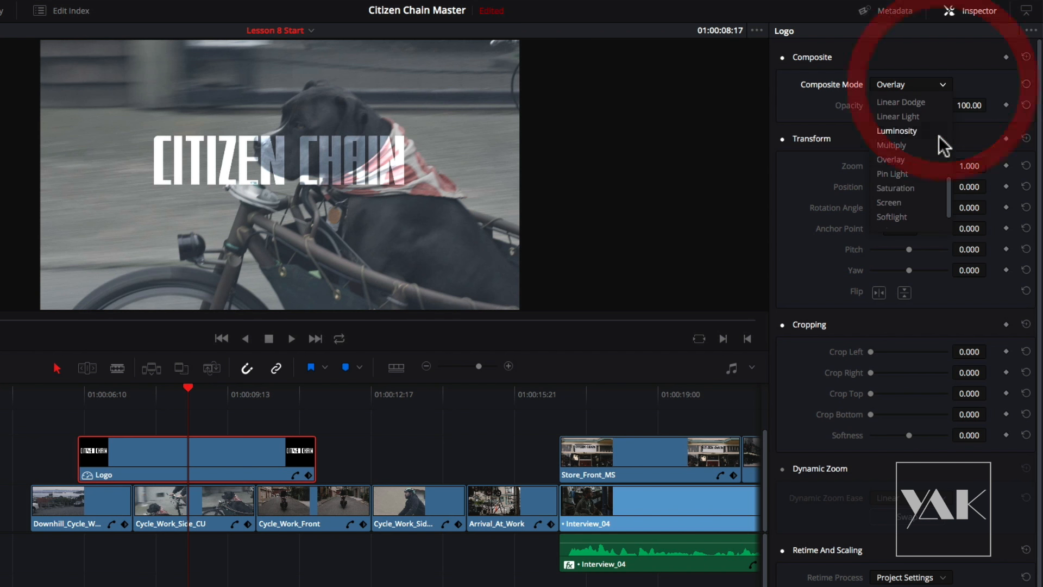
{"action": "mouse_move", "coordinate": [949, 198]}
{"action": "left_mouse_down"}
{"action": "mouse_move", "coordinate": [950, 217]}
{"action": "mouse_move", "coordinate": [953, 108]}
{"action": "left_mouse_up"}
{"action": "left_click", "coordinate": [890, 103]}
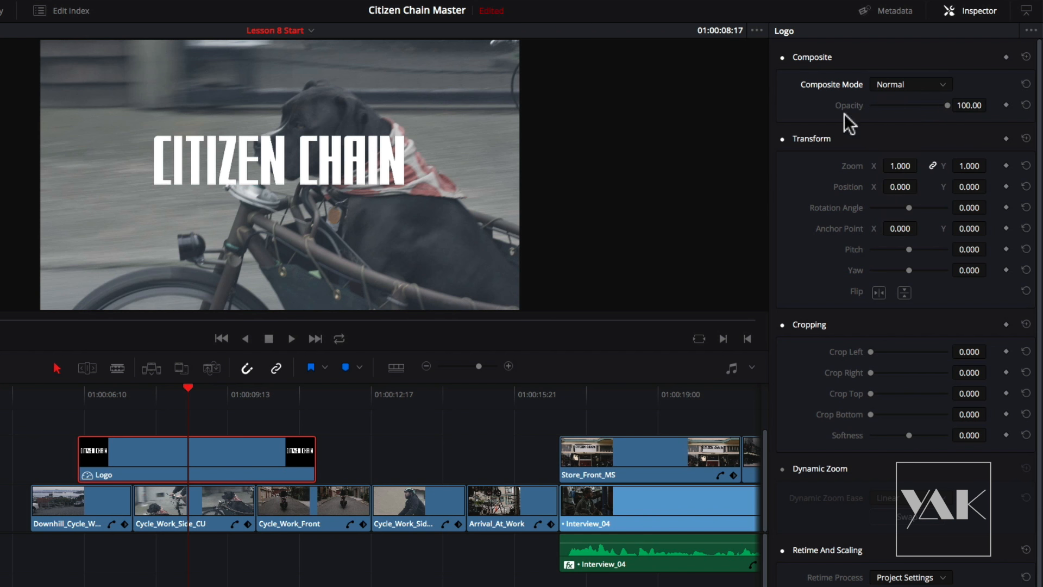
{"action": "left_click_drag", "start_coordinate": [944, 106], "coordinate": [975, 107]}
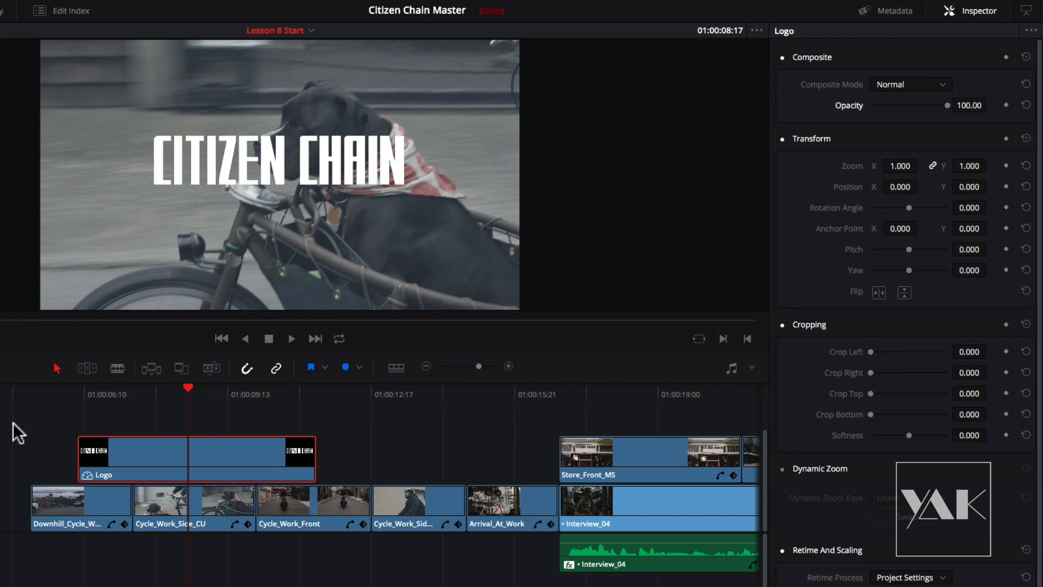
- Move the Logo clip back to the start of Video 1 and place the playhead at 01:00:03:01
{"action": "left_click_drag", "start_coordinate": [179, 444], "coordinate": [82, 459]}
{"action": "mouse_move", "coordinate": [218, 367]}
{"action": "left_mouse_down"}
{"action": "mouse_move", "coordinate": [137, 358]}
{"action": "mouse_move", "coordinate": [265, 364]}
{"action": "mouse_move", "coordinate": [87, 364]}
{"action": "mouse_move", "coordinate": [249, 367]}
{"action": "mouse_move", "coordinate": [149, 373]}
{"action": "mouse_move", "coordinate": [204, 377]}
{"action": "left_mouse_up"}
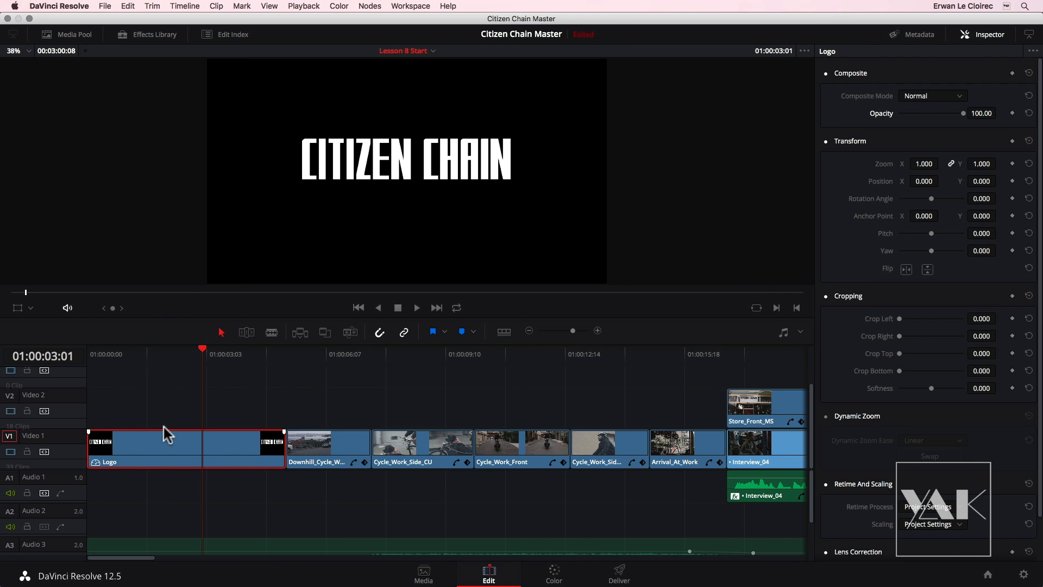
- Add the default transition to both ends of the Logo clip on Video 1
{"action": "left_click", "coordinate": [169, 407]}
{"action": "left_click", "coordinate": [178, 458]}
{"action": "key", "text": "super+t"}
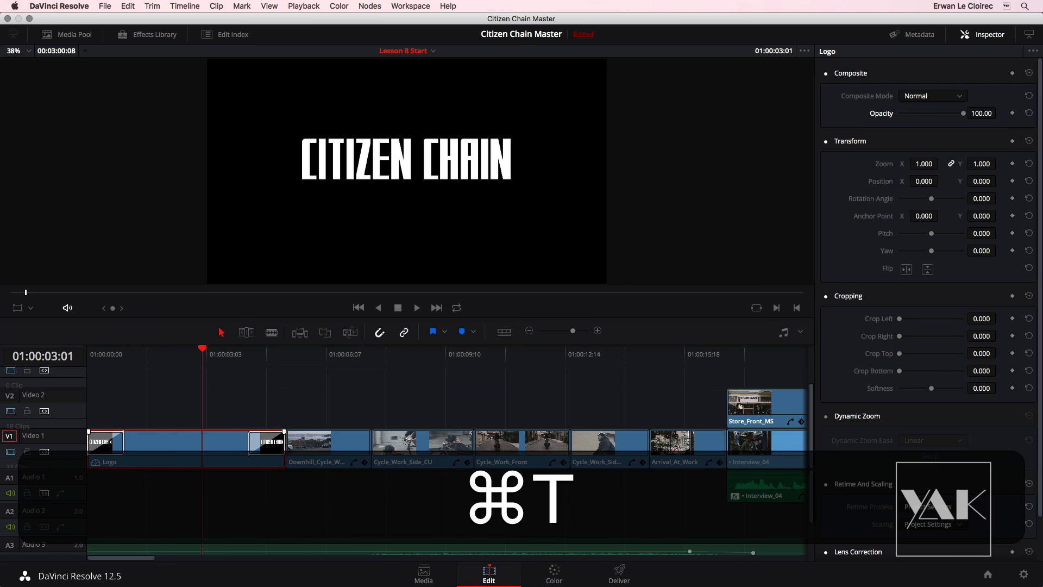
- Play the timeline from 01:00:00:00 to review the transitions on the Logo clip
{"action": "left_click_drag", "start_coordinate": [200, 350], "coordinate": [76, 363]}
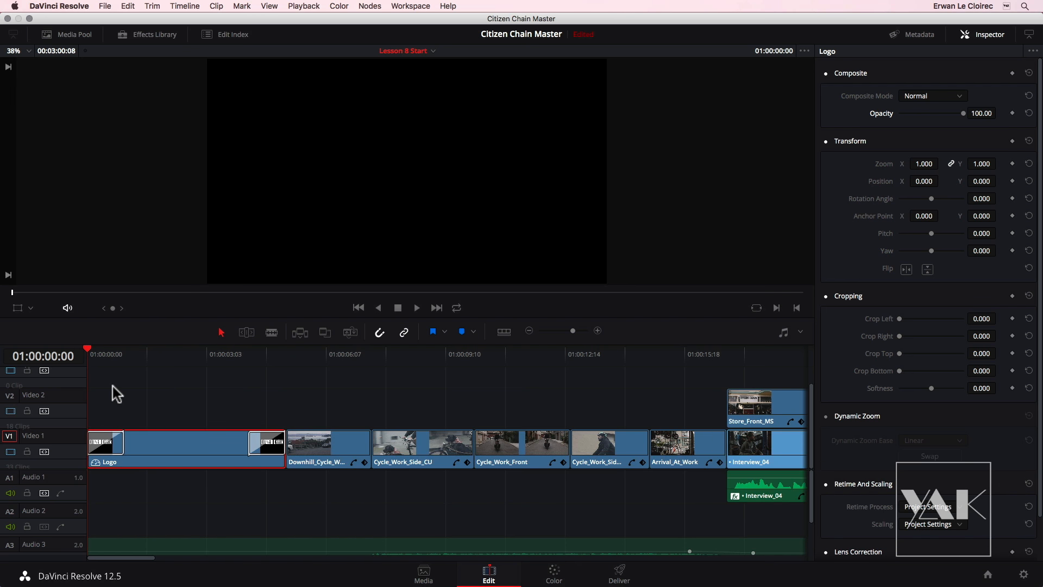
{"action": "key", "text": "space"}
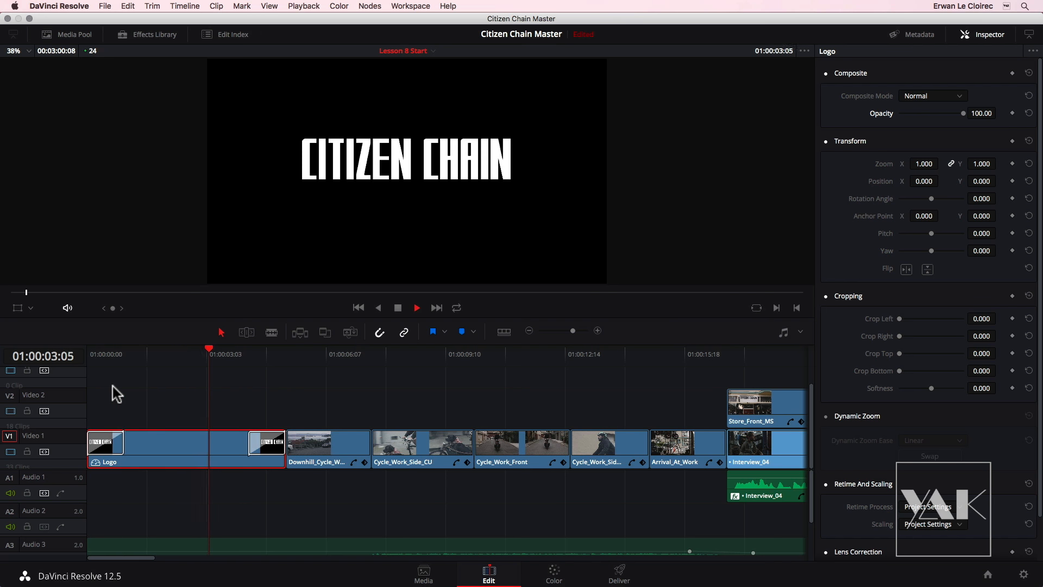
{"action": "key", "text": "space"}
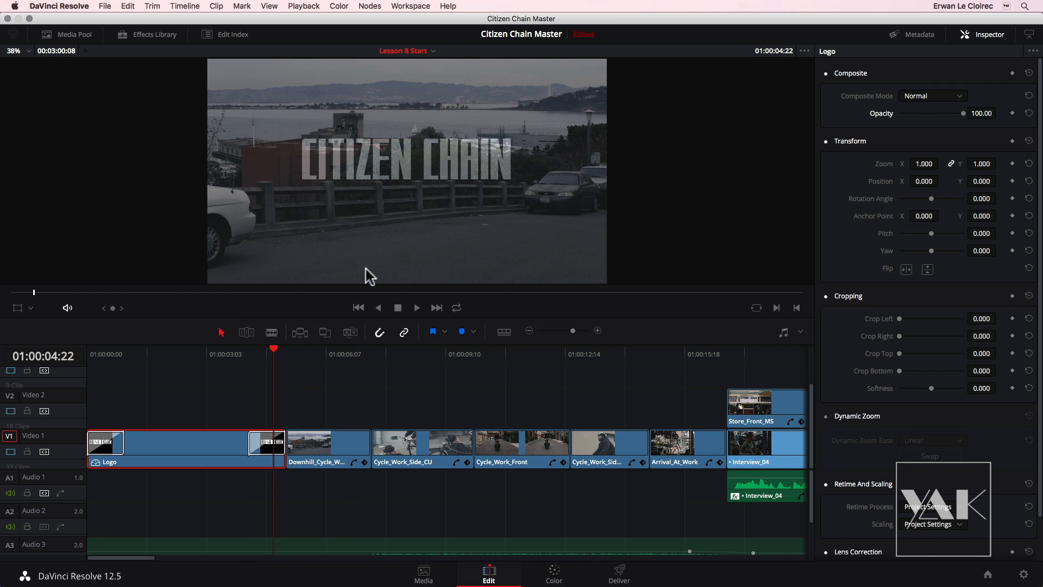
- Add a fade-in and a fade-out to the Logo clip with its fade handles
{"action": "left_click_drag", "start_coordinate": [275, 351], "coordinate": [190, 360]}
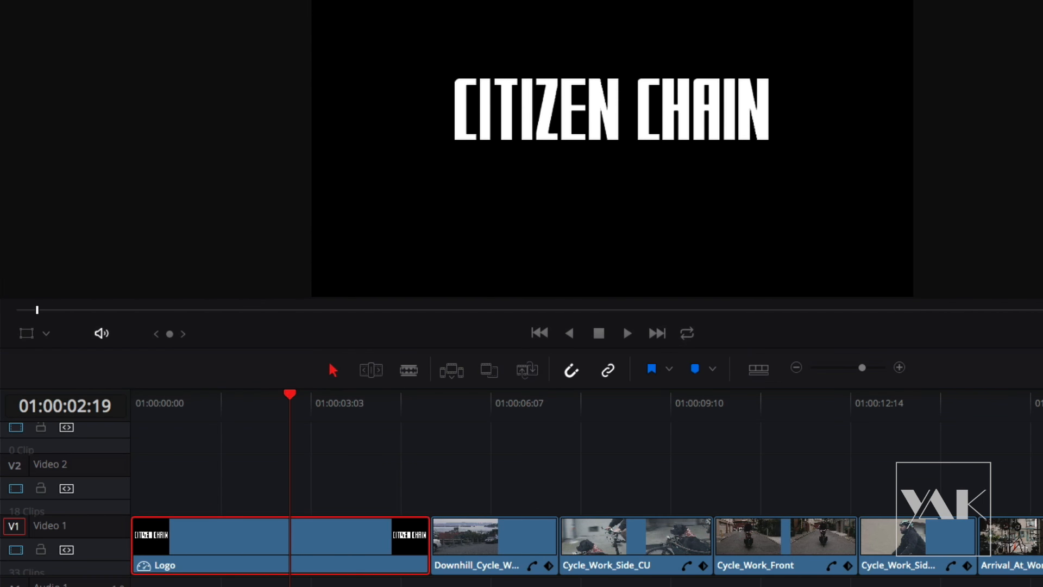
{"action": "left_click", "coordinate": [237, 406]}
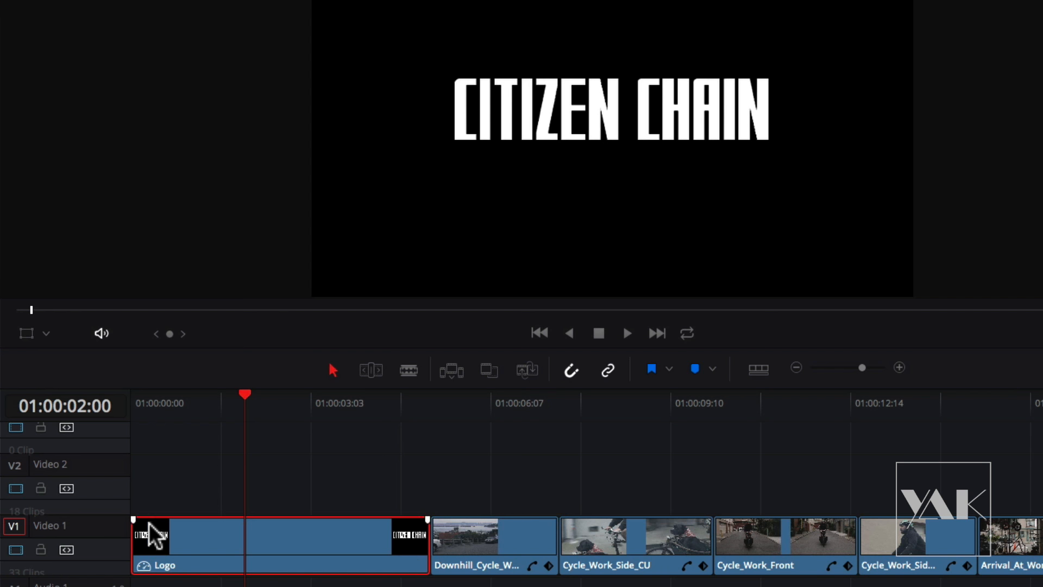
{"action": "left_click_drag", "start_coordinate": [136, 522], "coordinate": [180, 518]}
{"action": "left_click_drag", "start_coordinate": [427, 520], "coordinate": [381, 519]}
- Play the Logo clip's fades from the timeline start and lengthen its fade-in
{"action": "left_click", "coordinate": [329, 401]}
{"action": "left_click_drag", "start_coordinate": [334, 398], "coordinate": [125, 402]}
{"action": "key", "text": "space"}
{"action": "left_click", "coordinate": [382, 430]}
{"action": "left_click_drag", "start_coordinate": [383, 429], "coordinate": [246, 498]}
{"action": "left_click_drag", "start_coordinate": [181, 519], "coordinate": [204, 515]}
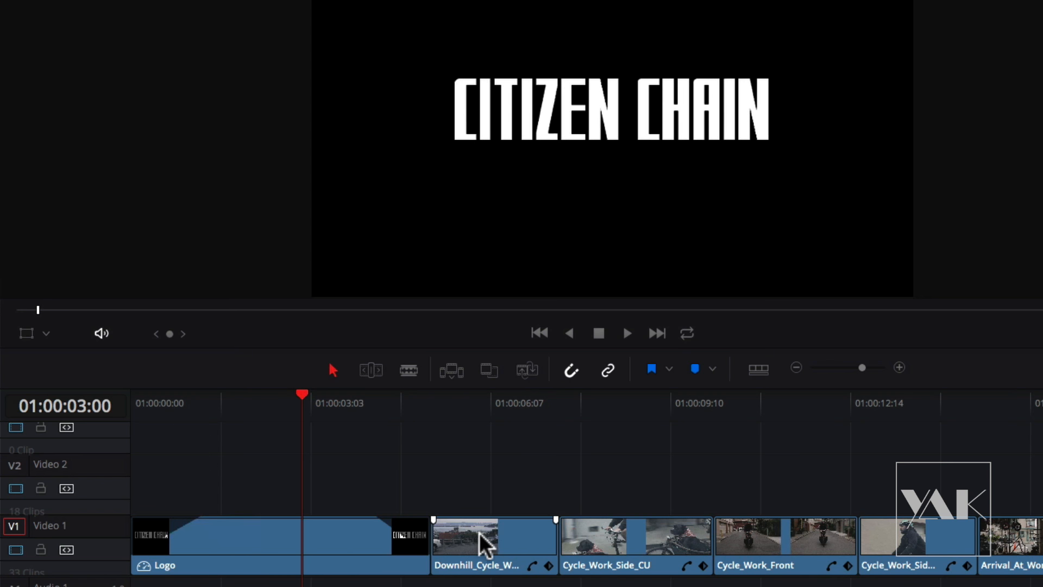
- Try a fade-in on the Downhill cycling clip after the logo and adjust its length
{"action": "left_click_drag", "start_coordinate": [459, 405], "coordinate": [482, 414]}
{"action": "left_click_drag", "start_coordinate": [433, 519], "coordinate": [495, 497]}
{"action": "left_click_drag", "start_coordinate": [477, 407], "coordinate": [530, 401]}
{"action": "left_click_drag", "start_coordinate": [519, 520], "coordinate": [455, 517]}
- Remove the fade-in from the Logo clip and scrub back over it
{"action": "mouse_move", "coordinate": [201, 521]}
{"action": "left_click_drag", "start_coordinate": [205, 519], "coordinate": [79, 513]}
{"action": "left_click_drag", "start_coordinate": [334, 405], "coordinate": [248, 406]}
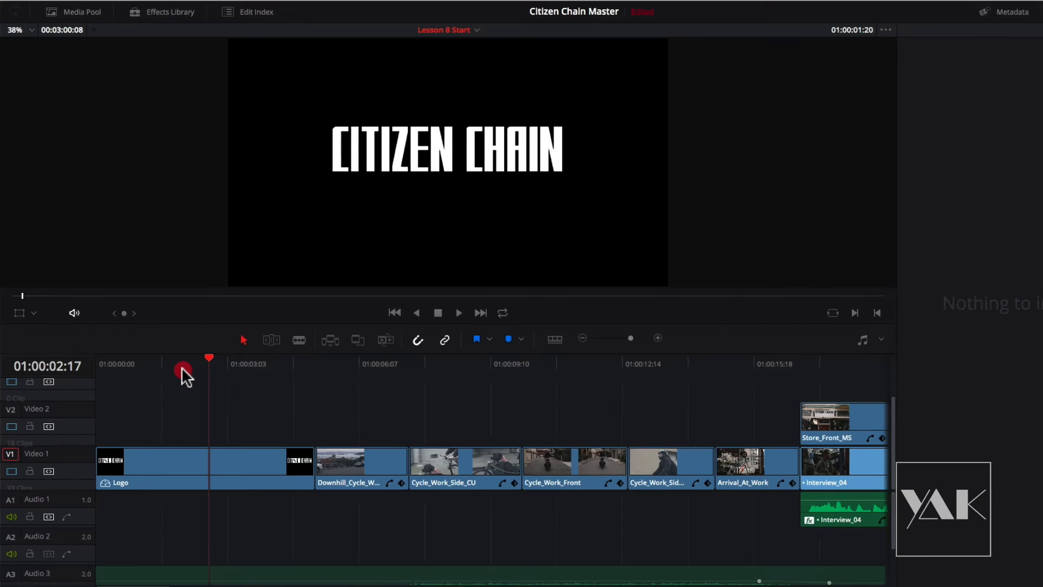
- Add an opacity keyframe to the Logo clip at 01:00:00:00 with a value of 0
{"action": "left_click_drag", "start_coordinate": [181, 367], "coordinate": [171, 367]}
{"action": "left_click_drag", "start_coordinate": [160, 413], "coordinate": [209, 511]}
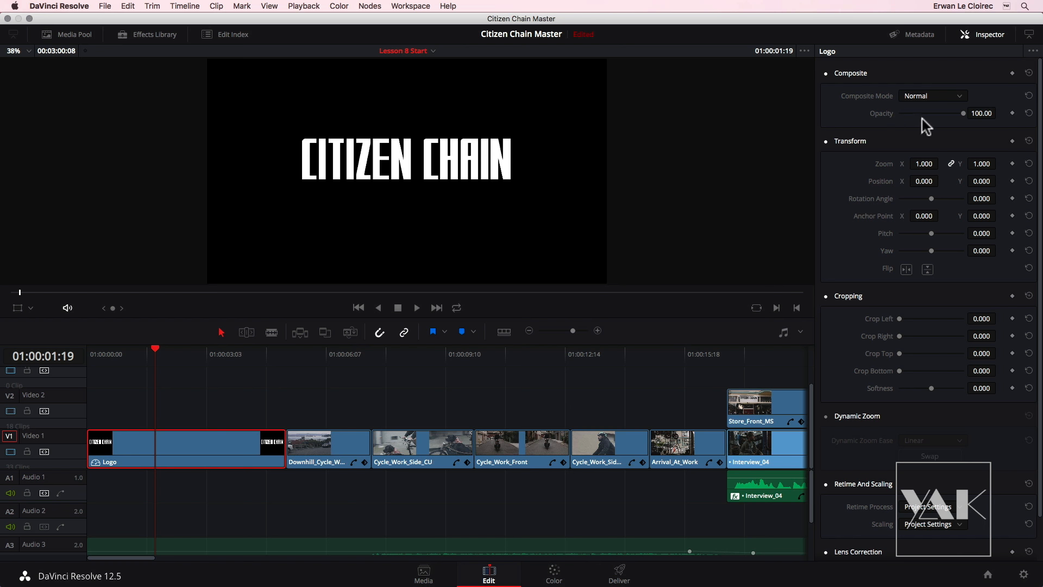
{"action": "left_click_drag", "start_coordinate": [147, 354], "coordinate": [63, 348]}
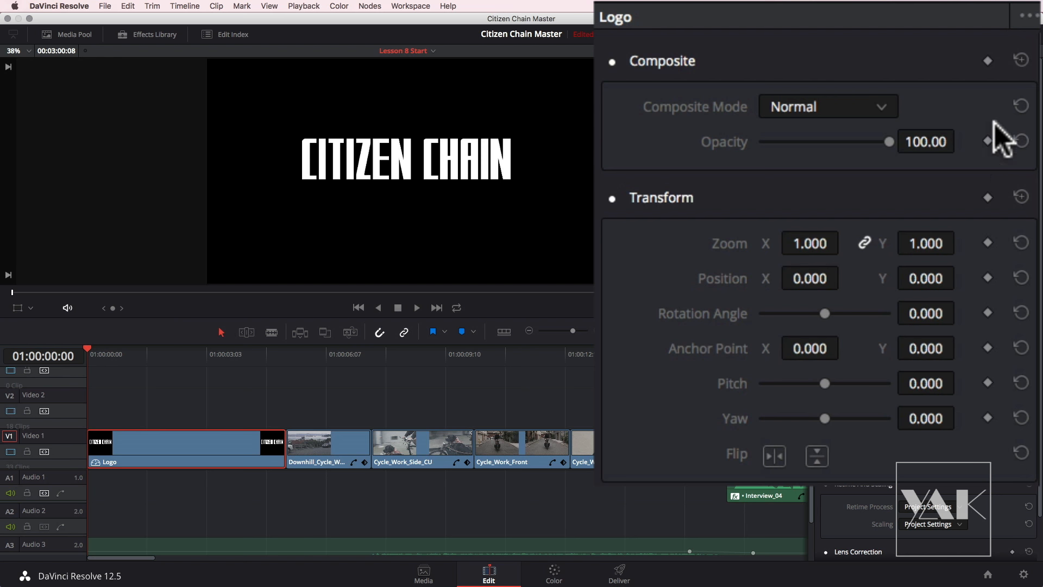
{"action": "left_click", "coordinate": [988, 142]}
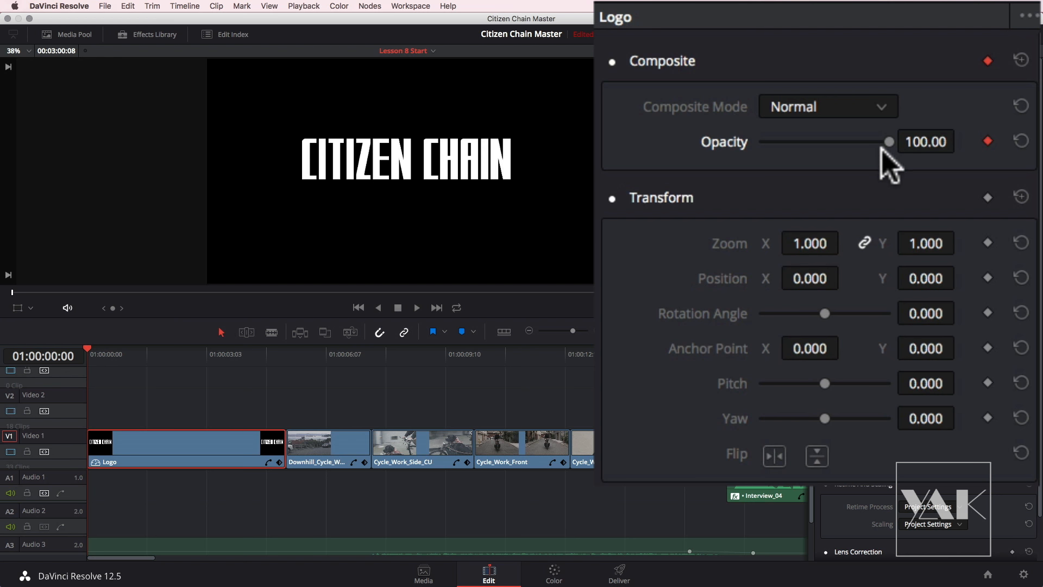
{"action": "left_click_drag", "start_coordinate": [887, 141], "coordinate": [681, 152]}
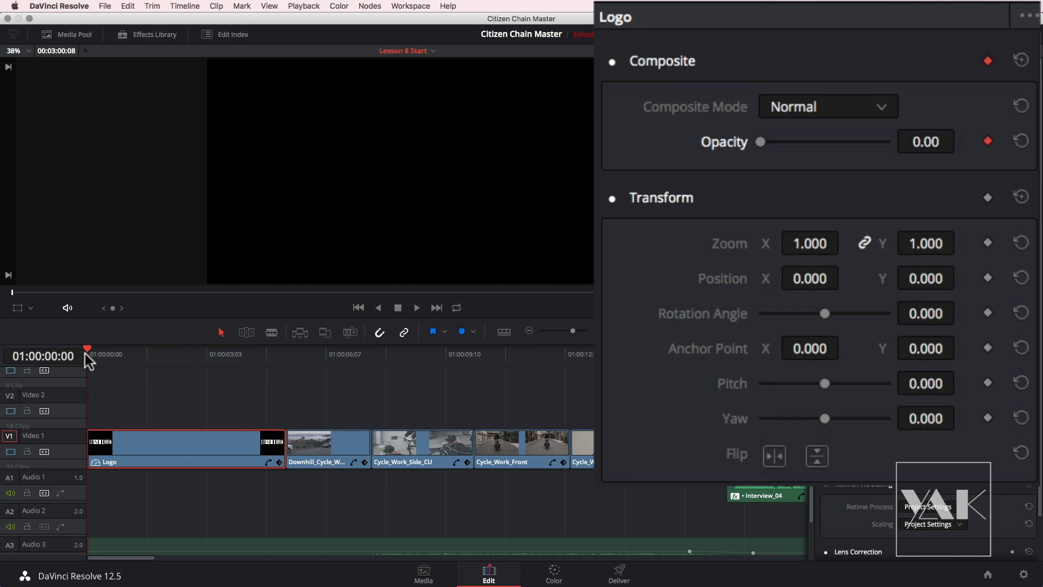
- Set the Logo clip's opacity to 100 with a second keyframe at 01:00:01:06
{"action": "left_click_drag", "start_coordinate": [86, 349], "coordinate": [130, 366]}
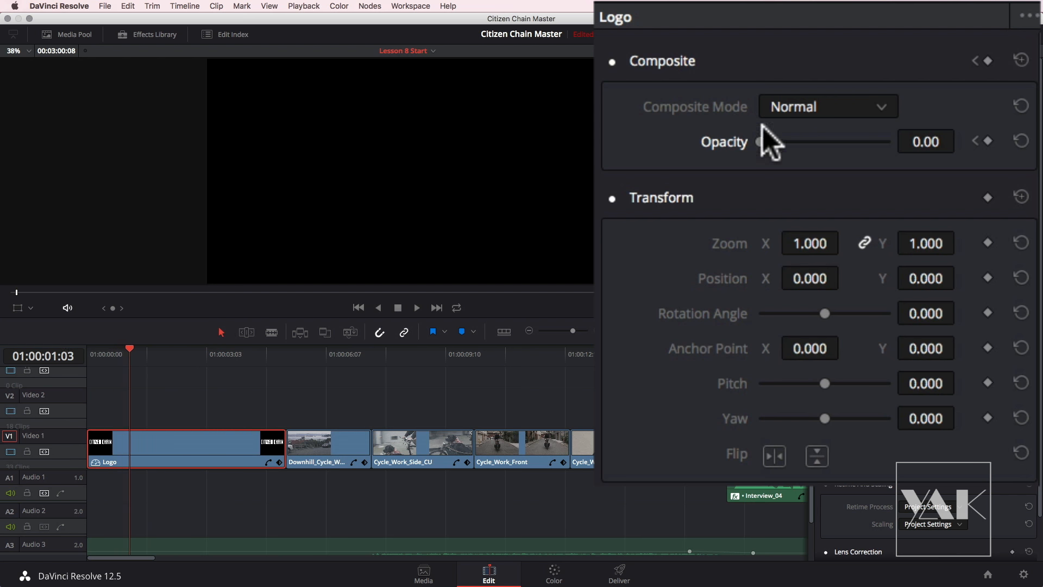
{"action": "left_click_drag", "start_coordinate": [760, 142], "coordinate": [1011, 143]}
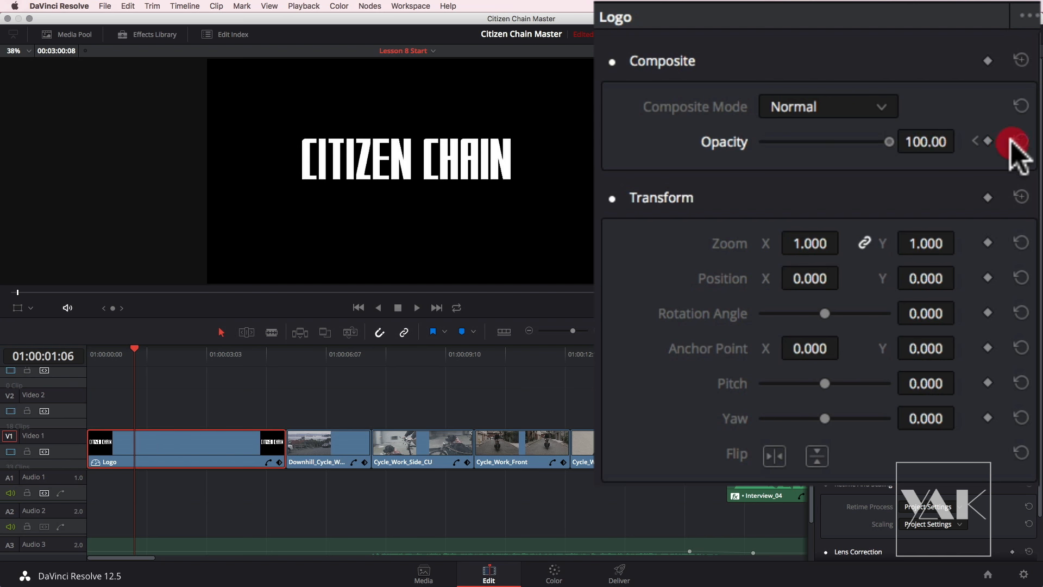
{"action": "left_click", "coordinate": [988, 141]}
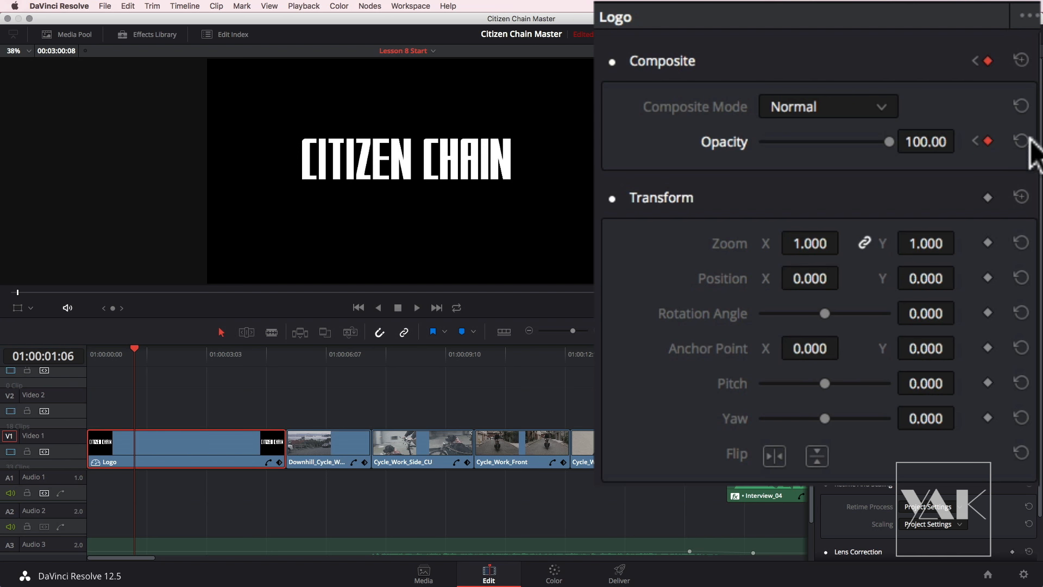
- Step back and forth between the Logo clip's two opacity keyframes
{"action": "left_click", "coordinate": [976, 142]}
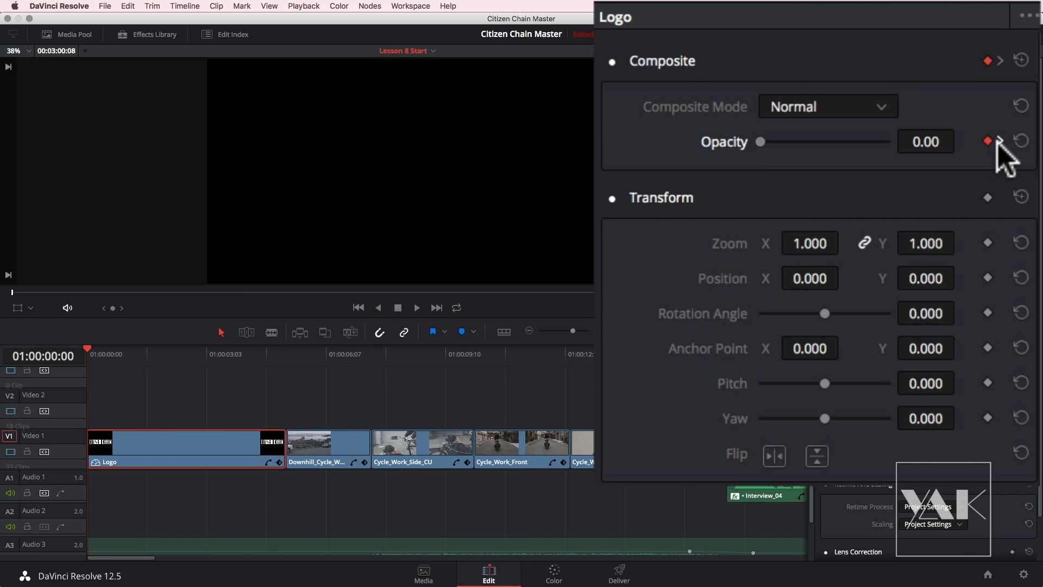
{"action": "left_click", "coordinate": [1000, 141]}
{"action": "left_click", "coordinate": [976, 143]}
{"action": "left_click", "coordinate": [1000, 141]}
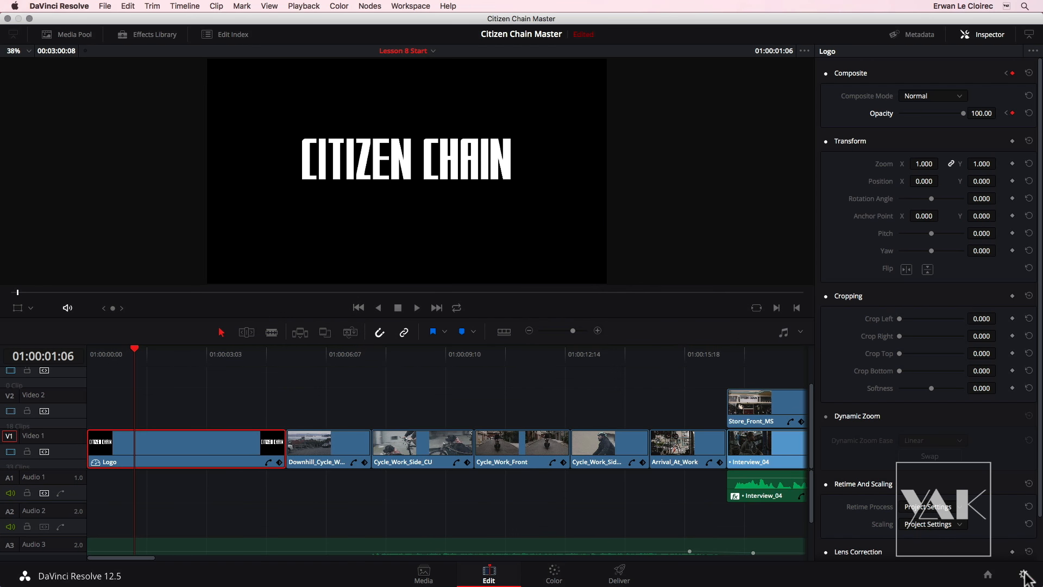
- Open the project's Keyboard Mapping settings and look up the shortcuts for the previous and next keyframe
{"action": "left_click", "coordinate": [1024, 576]}
{"action": "left_click", "coordinate": [374, 294]}
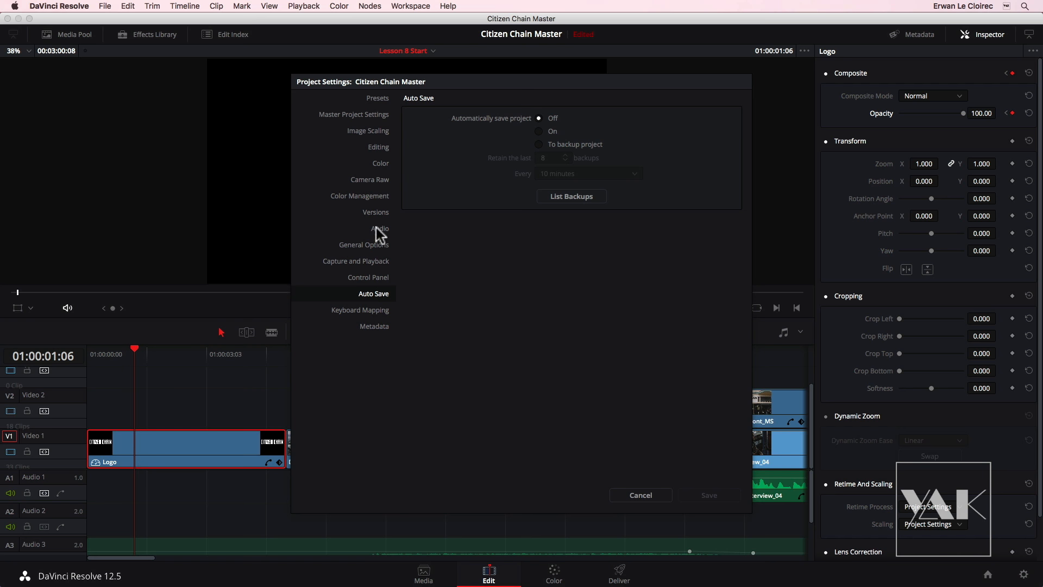
{"action": "left_click", "coordinate": [370, 100]}
{"action": "left_click", "coordinate": [374, 132]}
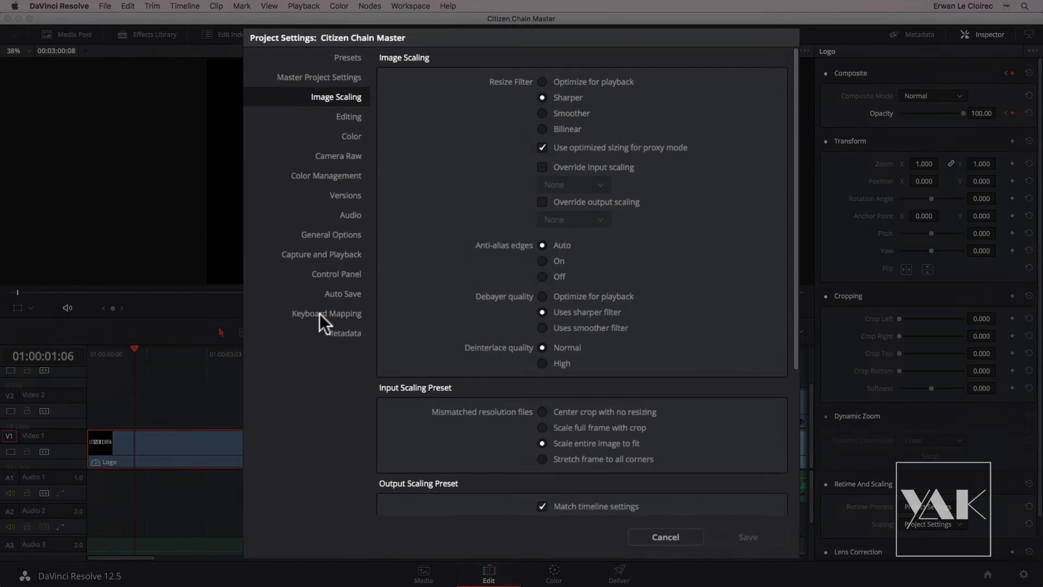
{"action": "left_click", "coordinate": [353, 311]}
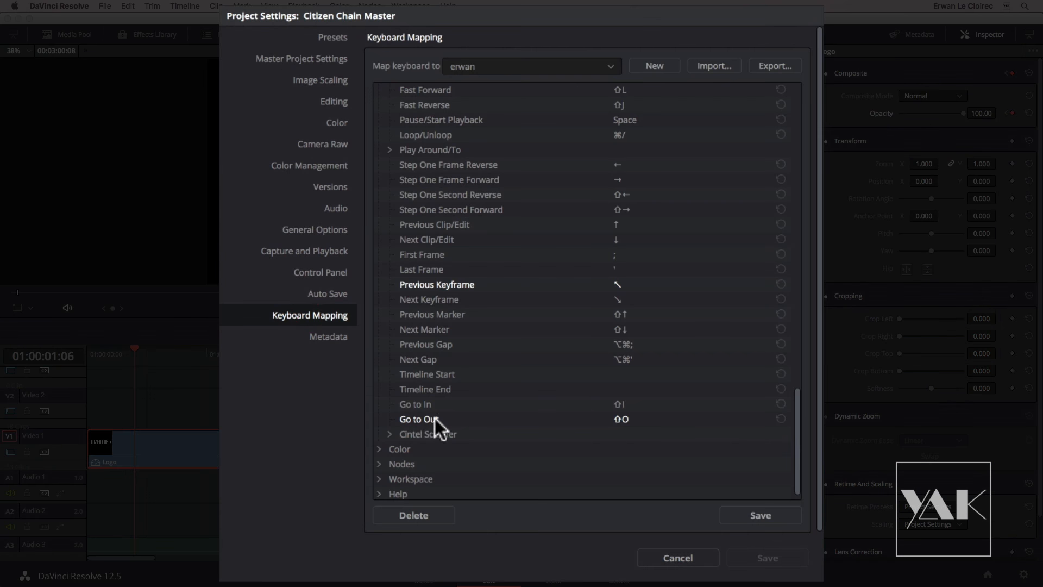
- Collapse the expanded command categories above Playback in the keyboard mapping list
{"action": "left_click_drag", "start_coordinate": [797, 409], "coordinate": [812, 62]}
{"action": "left_click", "coordinate": [379, 90]}
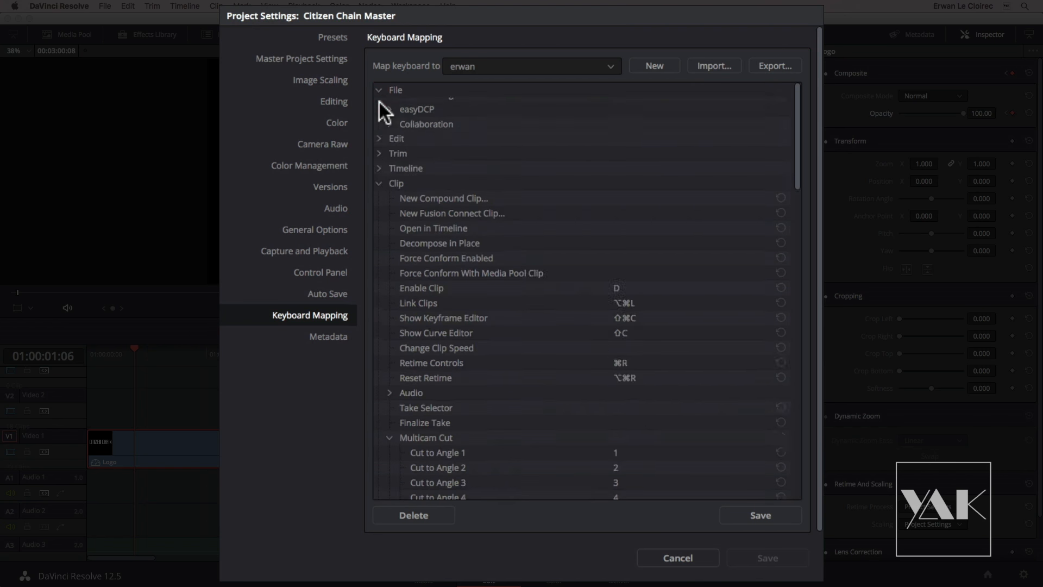
{"action": "left_click", "coordinate": [378, 105]}
{"action": "left_click", "coordinate": [379, 105]}
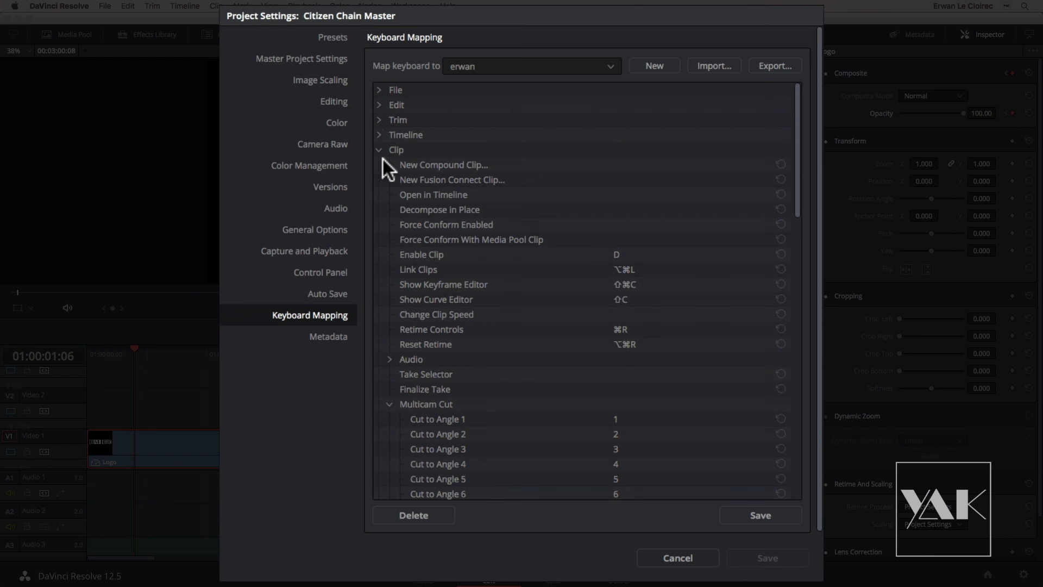
{"action": "left_click", "coordinate": [380, 120]}
{"action": "left_click", "coordinate": [381, 121]}
{"action": "left_click", "coordinate": [379, 150]}
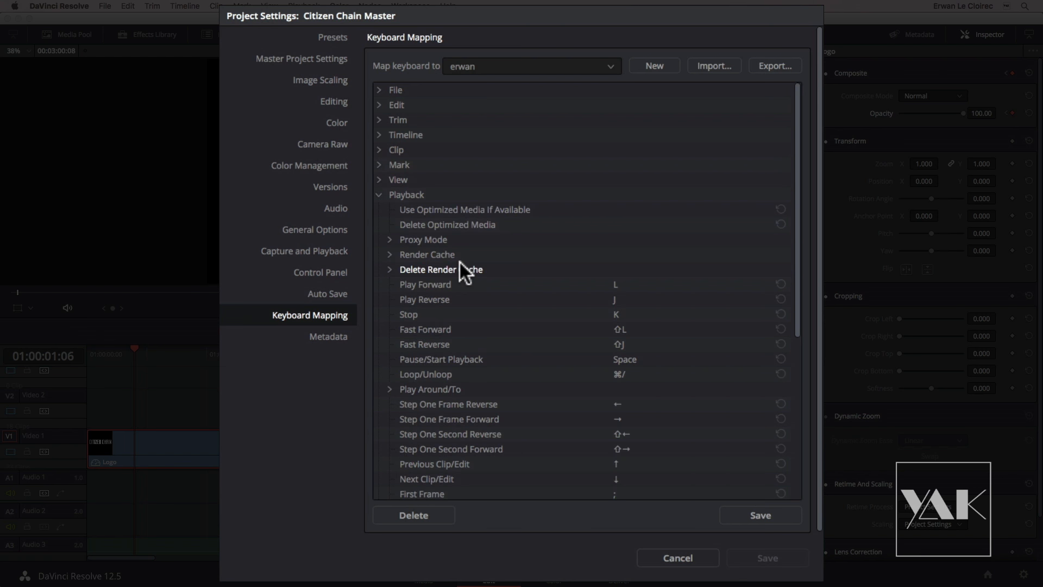
- Find the keyframe navigation commands in the Playback category and try assigning End as the Next Keyframe shortcut
{"action": "left_click_drag", "start_coordinate": [797, 220], "coordinate": [811, 375]}
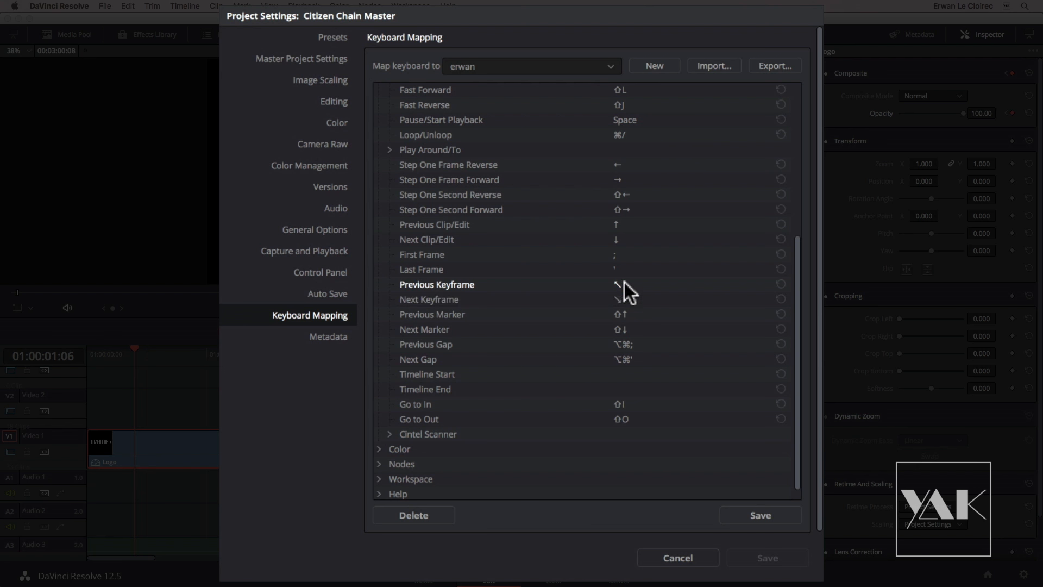
{"action": "left_click", "coordinate": [614, 300]}
{"action": "key", "text": "End"}
{"action": "mouse_move", "coordinate": [798, 432]}
{"action": "left_mouse_down"}
{"action": "mouse_move", "coordinate": [795, 445]}
{"action": "mouse_move", "coordinate": [821, 284]}
{"action": "left_mouse_up"}
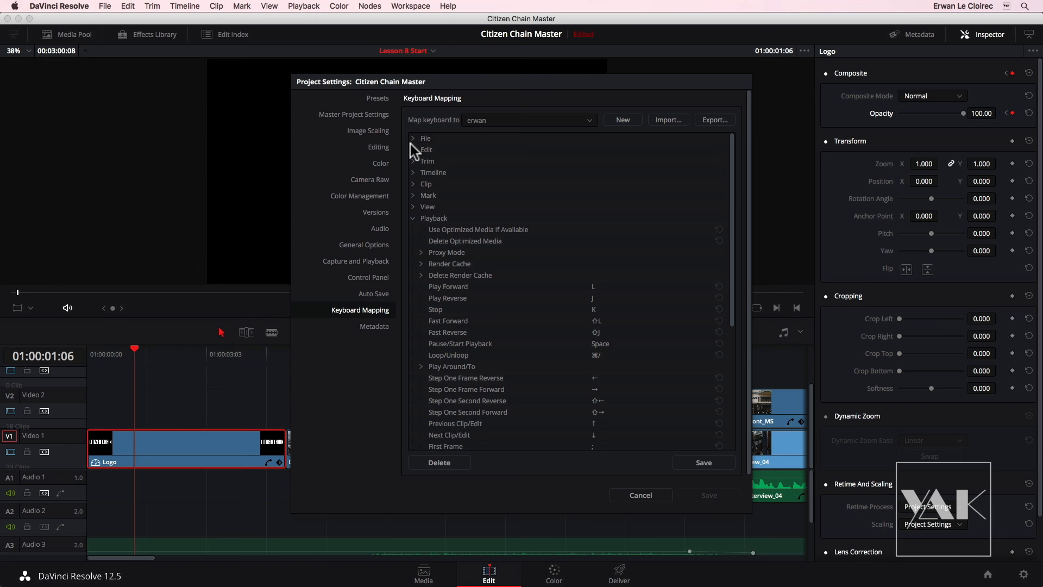
- Try C as the shortcut for the File category's Capture command, clear it, and close the project settings without saving
{"action": "left_click", "coordinate": [387, 91]}
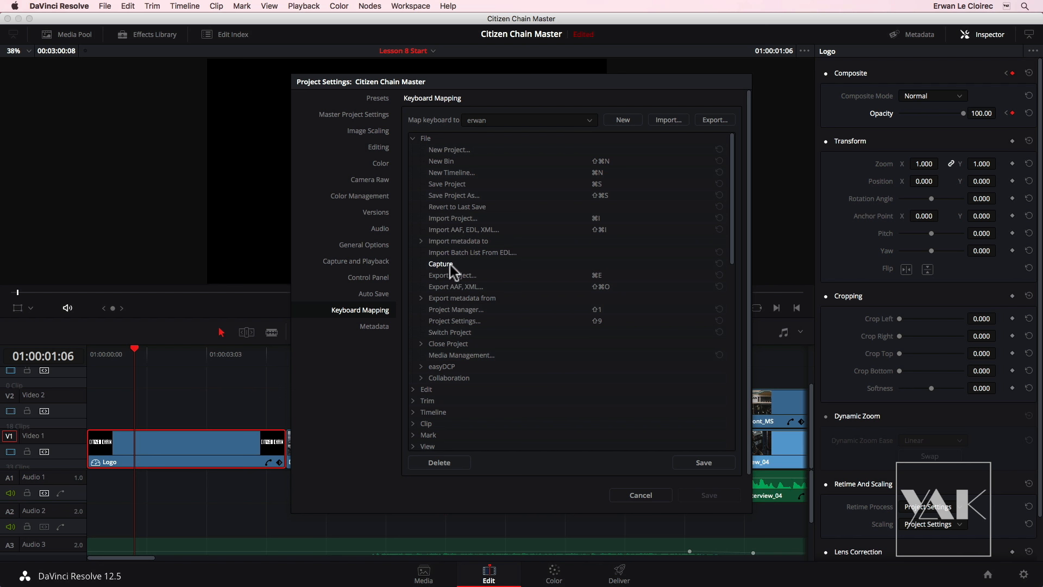
{"action": "left_click", "coordinate": [588, 261]}
{"action": "key", "text": "c"}
{"action": "key", "text": "BackSpace"}
{"action": "left_click", "coordinate": [636, 495]}
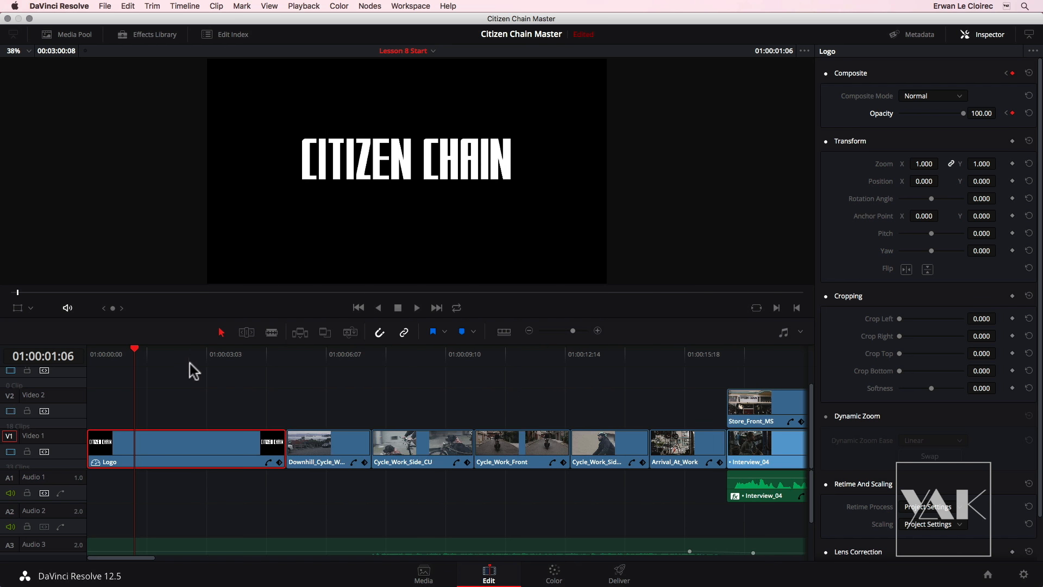
- Jump twice between the Logo clip's opening keyframe and its keyframe at 01:00:01:06 to check the fade-in
{"action": "key", "text": "Home"}
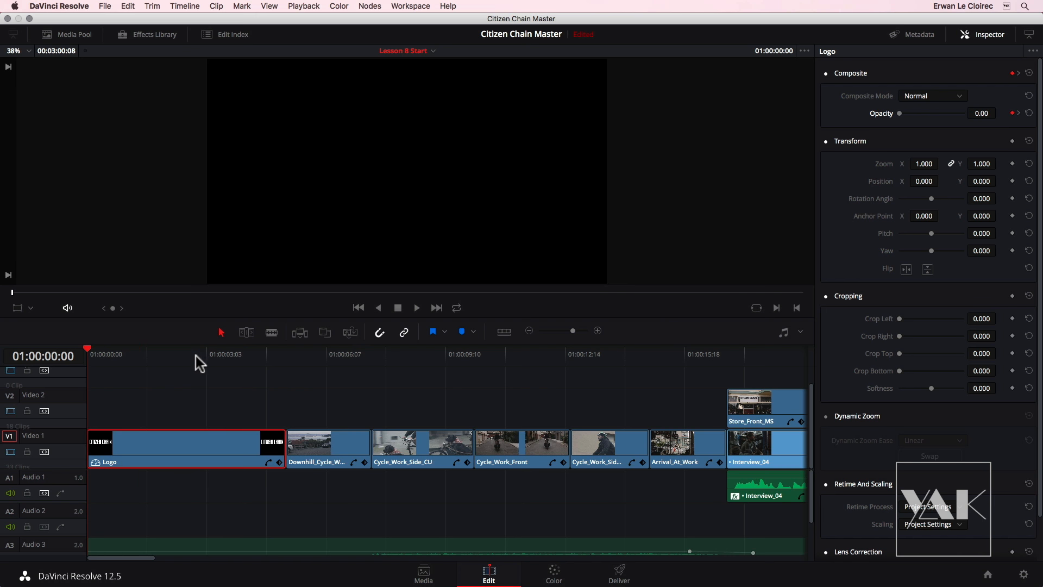
{"action": "key", "text": "]"}
{"action": "key", "text": "Home"}
{"action": "key", "text": "]"}
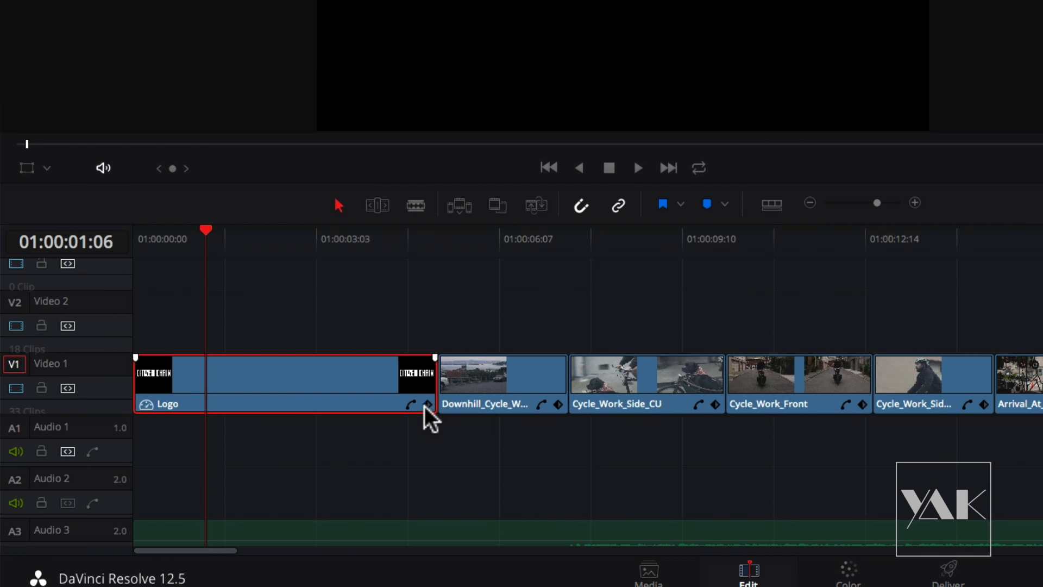
- Show the Logo clip's keyframe lane in the timeline and zoom in on the clip from its start
{"action": "left_click", "coordinate": [427, 406]}
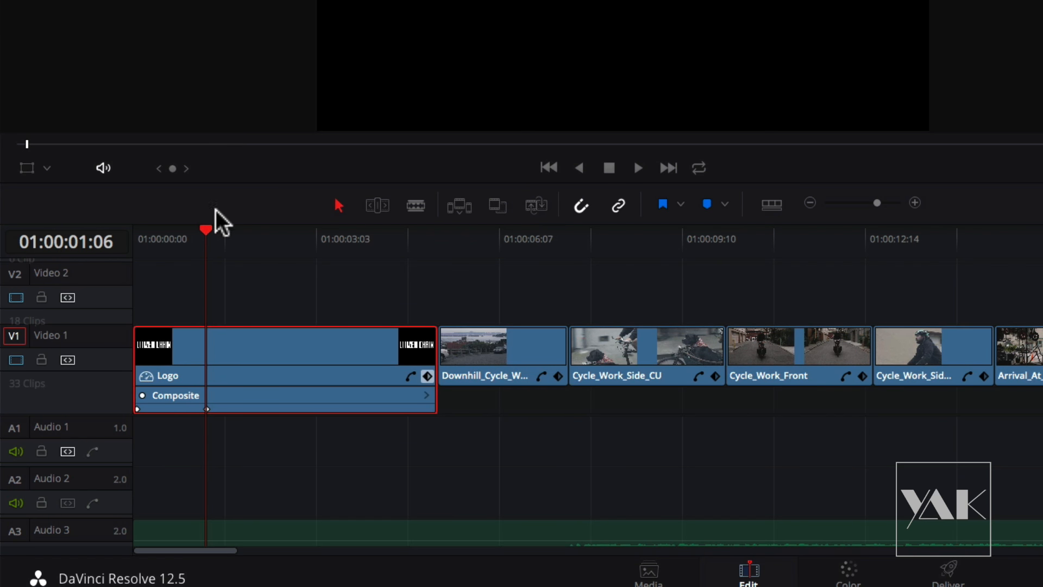
{"action": "left_click_drag", "start_coordinate": [187, 234], "coordinate": [133, 234]}
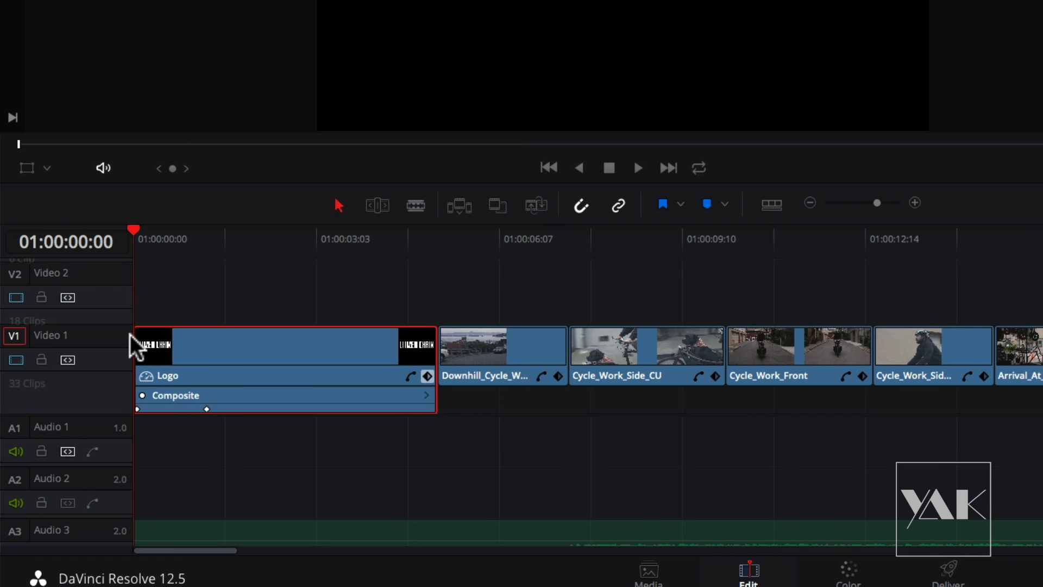
{"action": "key", "text": "ctrl+equal"}
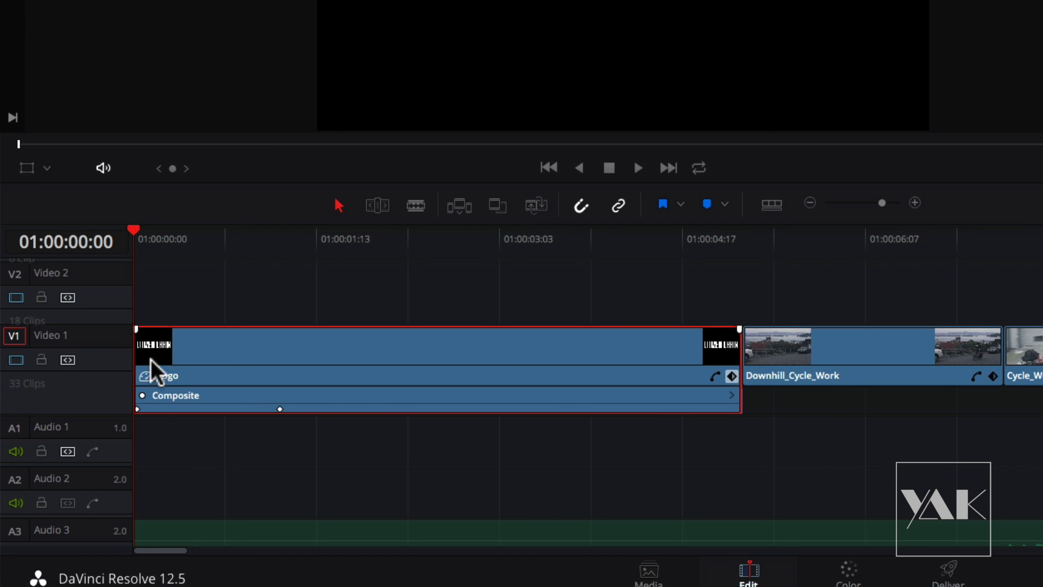
- Add an opacity keyframe with a value of 100 to the Logo clip at 01:00:04:02
{"action": "left_click_drag", "start_coordinate": [131, 231], "coordinate": [302, 253]}
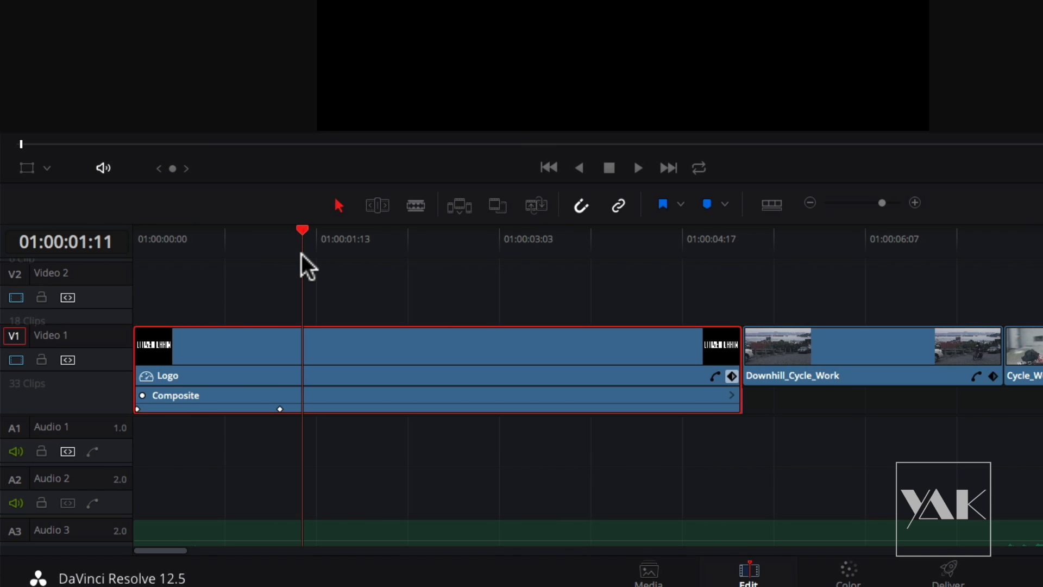
{"action": "left_click", "coordinate": [593, 247]}
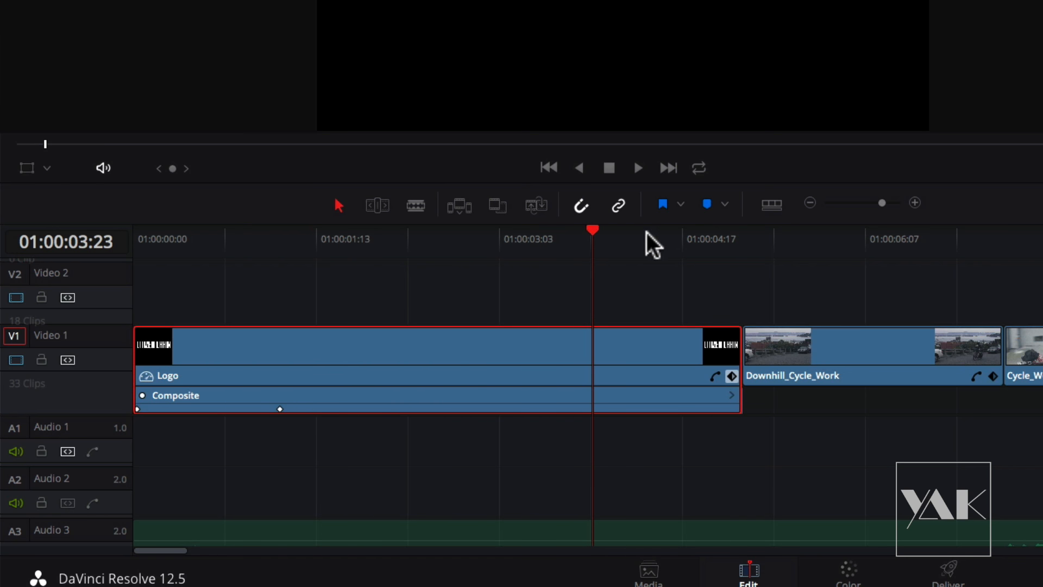
{"action": "mouse_move", "coordinate": [602, 240]}
{"action": "left_mouse_down"}
{"action": "mouse_move", "coordinate": [628, 242]}
{"action": "mouse_move", "coordinate": [610, 249]}
{"action": "left_mouse_up"}
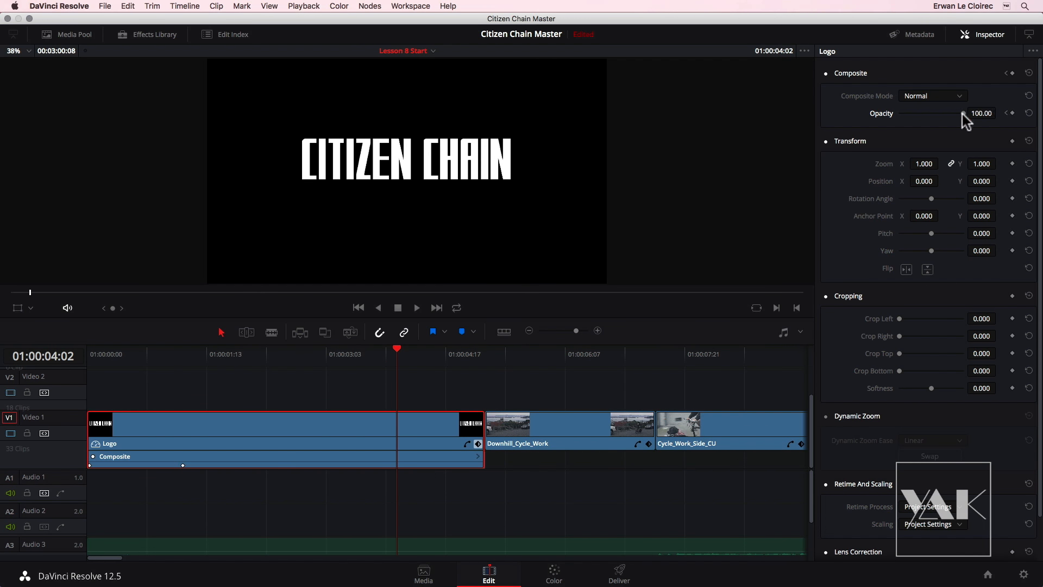
{"action": "left_click_drag", "start_coordinate": [966, 114], "coordinate": [996, 116]}
{"action": "left_click", "coordinate": [1012, 113]}
- Set the Logo clip's opacity to 0 on its last frame, 01:00:05:05, to create the fade-out
{"action": "left_click_drag", "start_coordinate": [399, 357], "coordinate": [483, 354]}
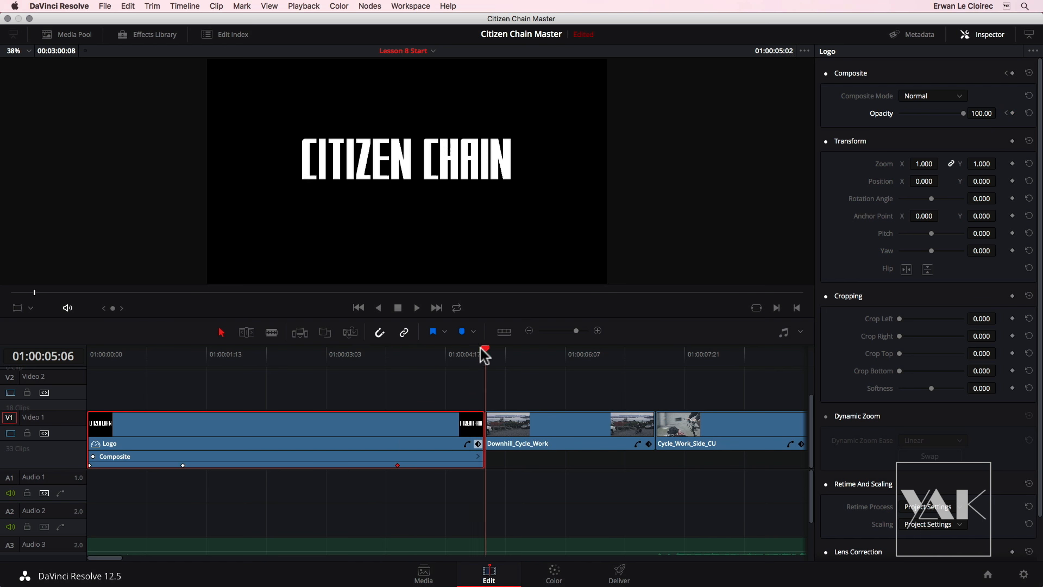
{"action": "key", "text": "Left"}
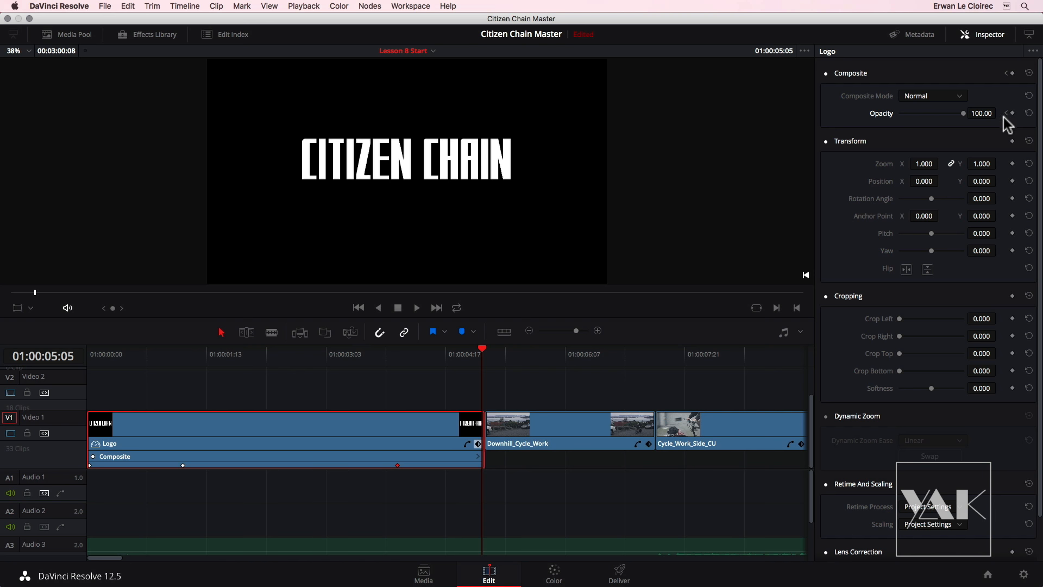
{"action": "left_click_drag", "start_coordinate": [960, 115], "coordinate": [675, 118]}
- Scrub back through the Logo clip's fade-out and step backward and forward through its opacity keyframes
{"action": "left_click_drag", "start_coordinate": [477, 351], "coordinate": [330, 364]}
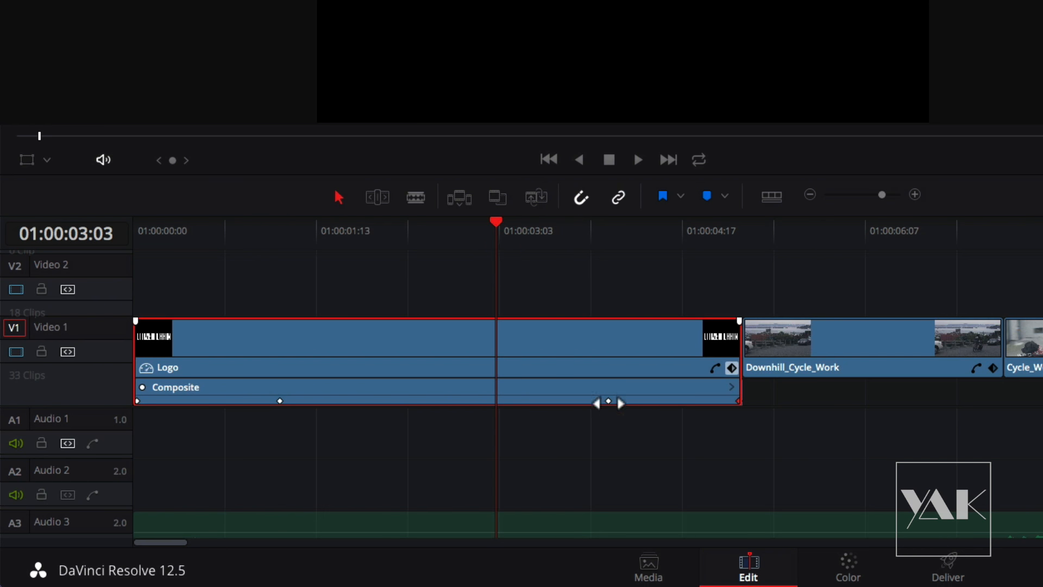
{"action": "key", "text": "End"}
{"action": "key", "text": "End"}
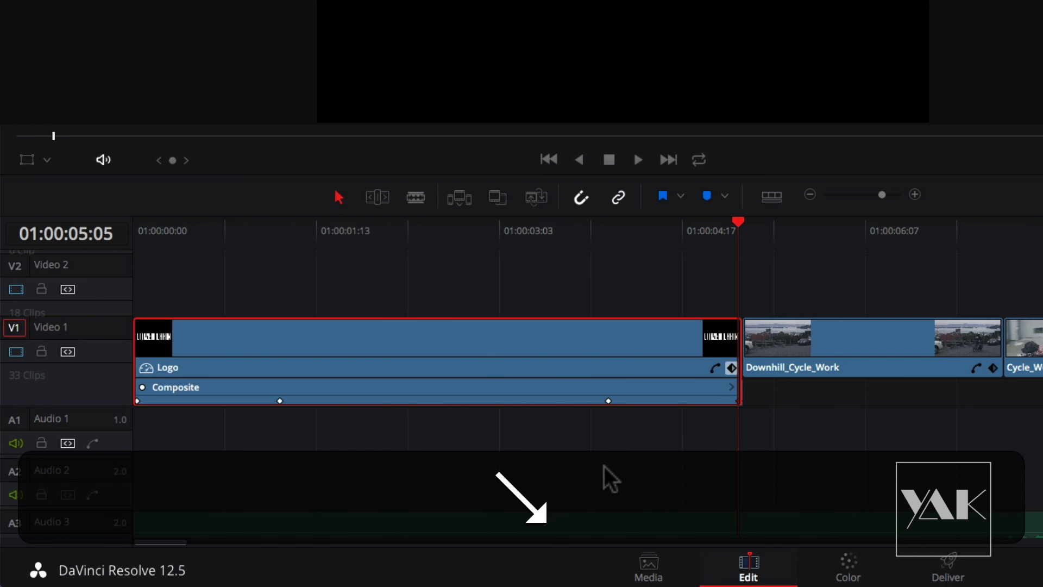
{"action": "key", "text": "Home"}
{"action": "key", "text": "Home"}
{"action": "key", "text": "Home"}
{"action": "key", "text": "End"}
{"action": "key", "text": "End"}
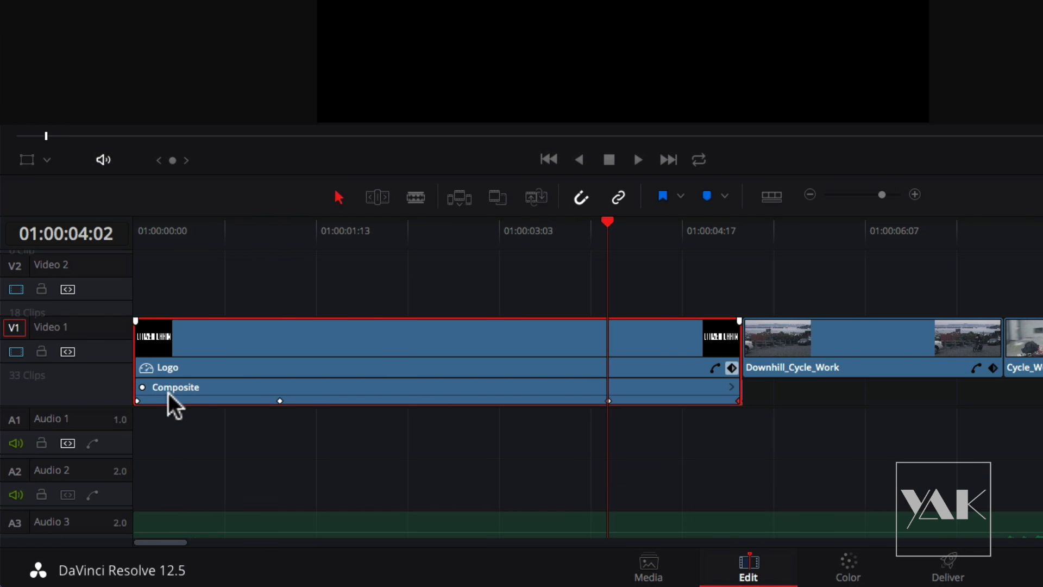
- Expand the Logo clip's Composite keyframe lane to show its Opacity keyframes and bring the whole clip into view
{"action": "left_click", "coordinate": [730, 388]}
{"action": "left_click", "coordinate": [734, 399]}
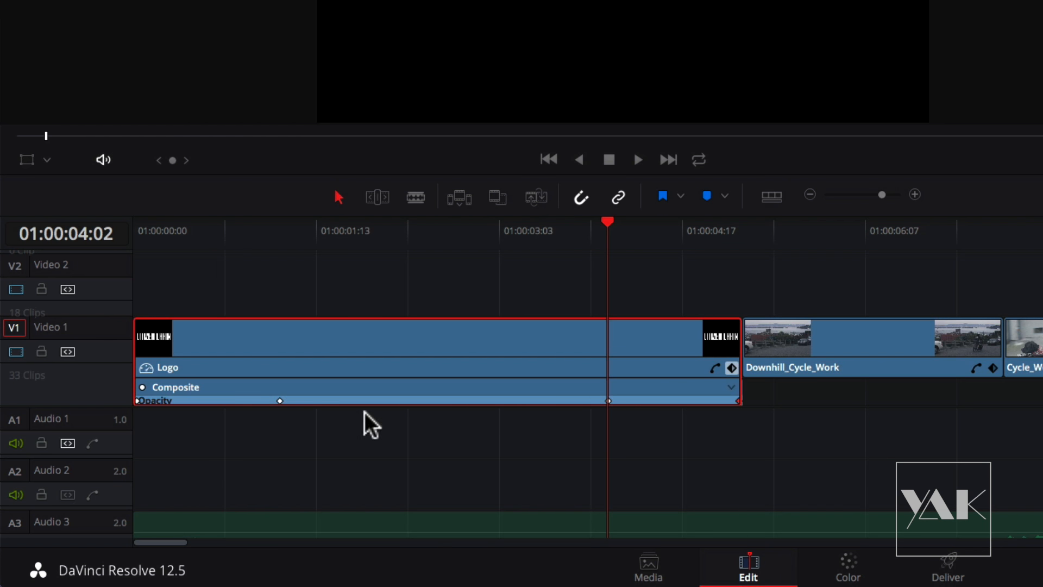
{"action": "scroll", "coordinate": [360, 405], "scroll_direction": "up", "scroll_amount": 1}
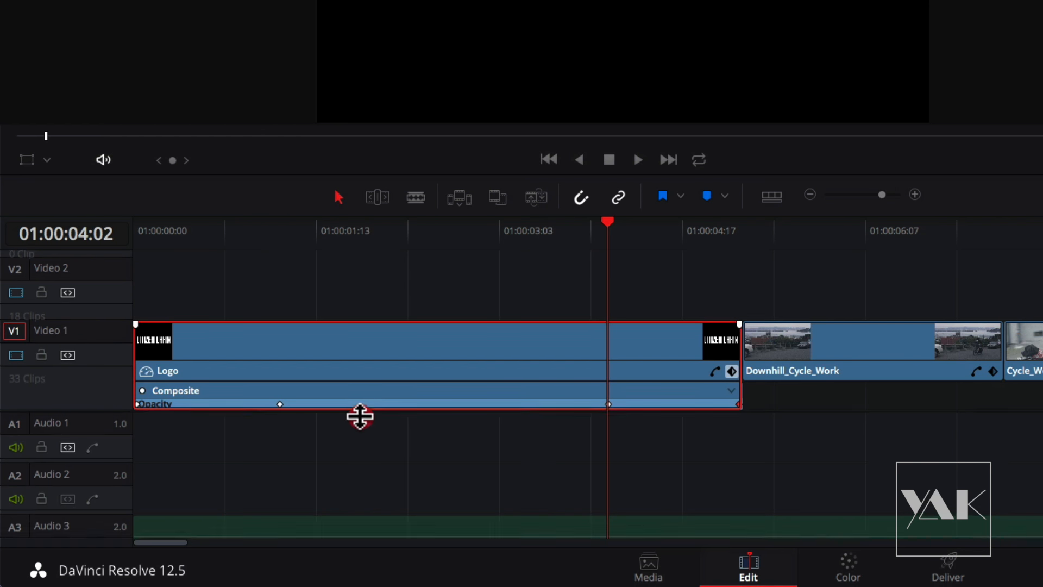
{"action": "scroll", "coordinate": [357, 386], "scroll_direction": "right", "scroll_amount": 5}
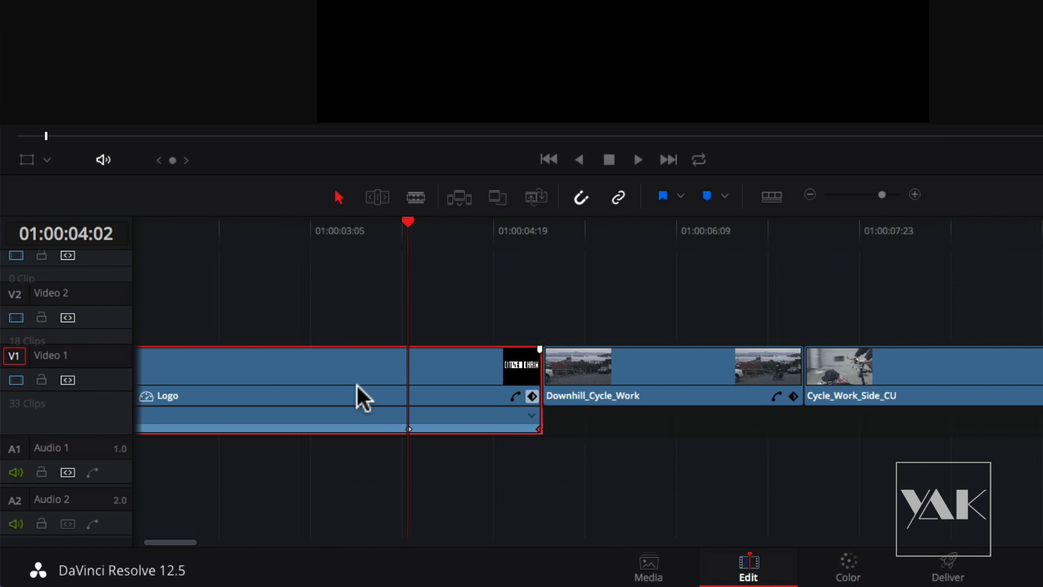
{"action": "scroll", "coordinate": [357, 385], "scroll_direction": "up", "scroll_amount": 1}
{"action": "scroll", "coordinate": [357, 385], "scroll_direction": "left", "scroll_amount": 5}
{"action": "scroll", "coordinate": [357, 386], "scroll_direction": "down", "scroll_amount": 1}
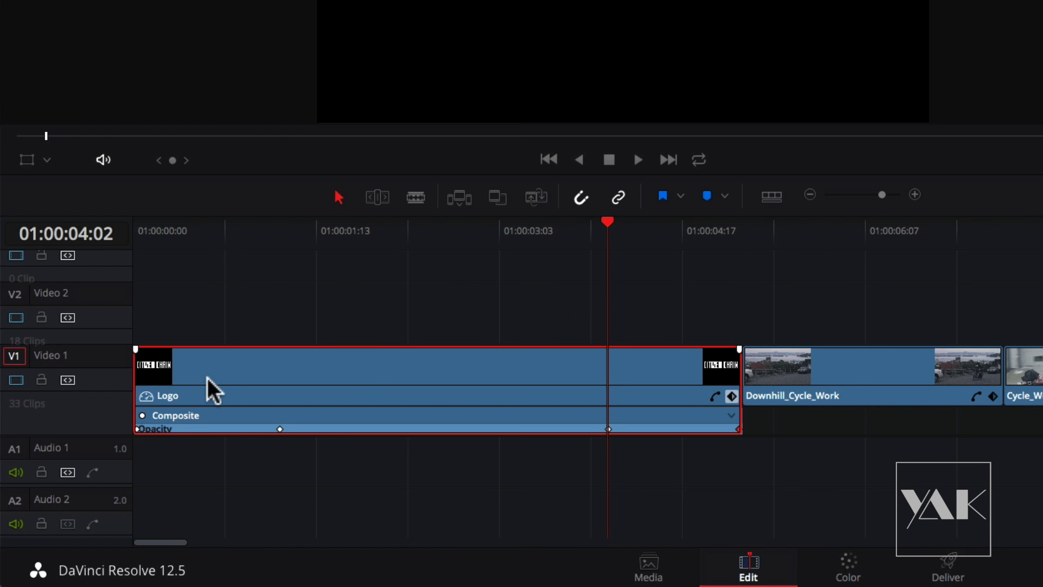
- Shorten both Logo fades by moving the second keyframe to 01:00:00:14 and the third closer to the clip's end, and scrub through the clip
{"action": "left_click_drag", "start_coordinate": [358, 233], "coordinate": [284, 272]}
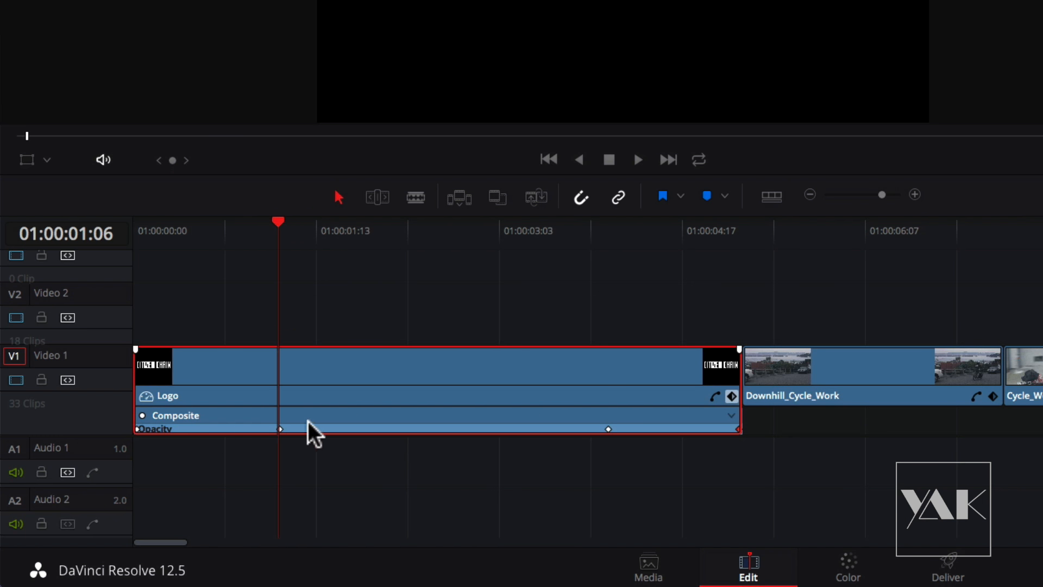
{"action": "left_click_drag", "start_coordinate": [280, 428], "coordinate": [231, 429]}
{"action": "left_click_drag", "start_coordinate": [609, 428], "coordinate": [667, 428]}
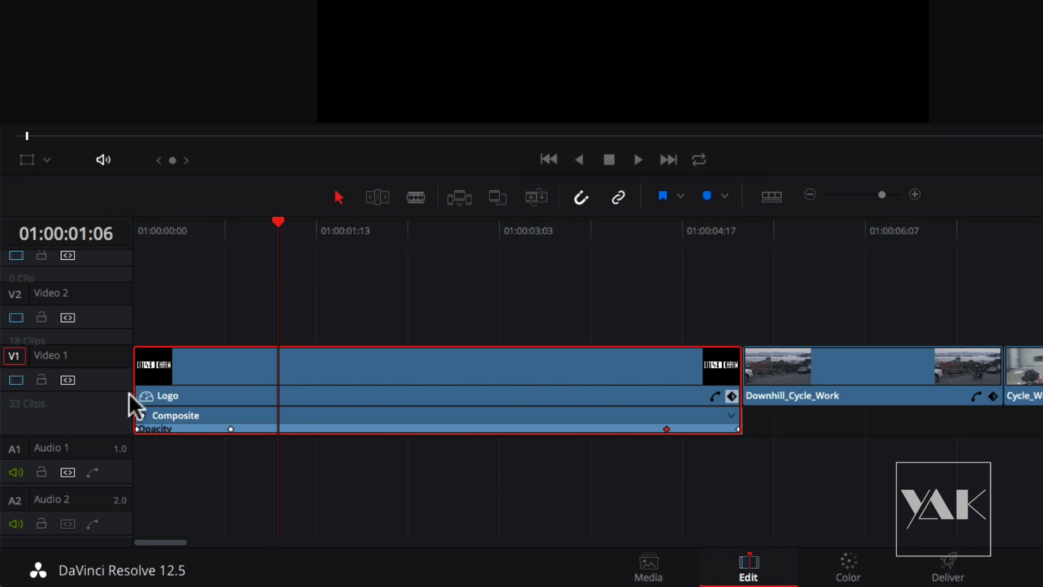
{"action": "left_click_drag", "start_coordinate": [231, 428], "coordinate": [202, 429]}
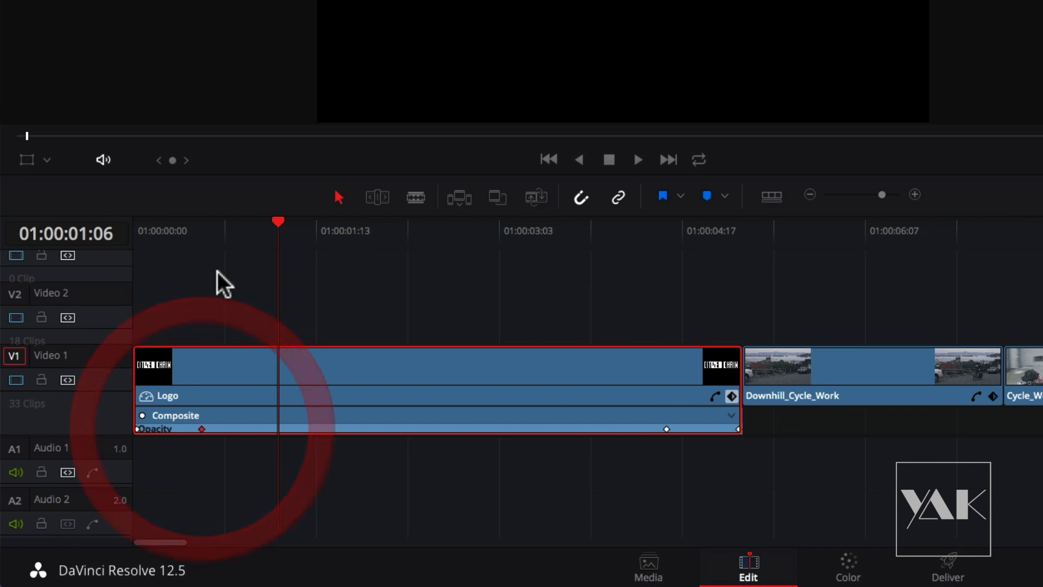
{"action": "left_click_drag", "start_coordinate": [274, 223], "coordinate": [719, 245]}
{"action": "left_click_drag", "start_coordinate": [587, 254], "coordinate": [38, 251]}
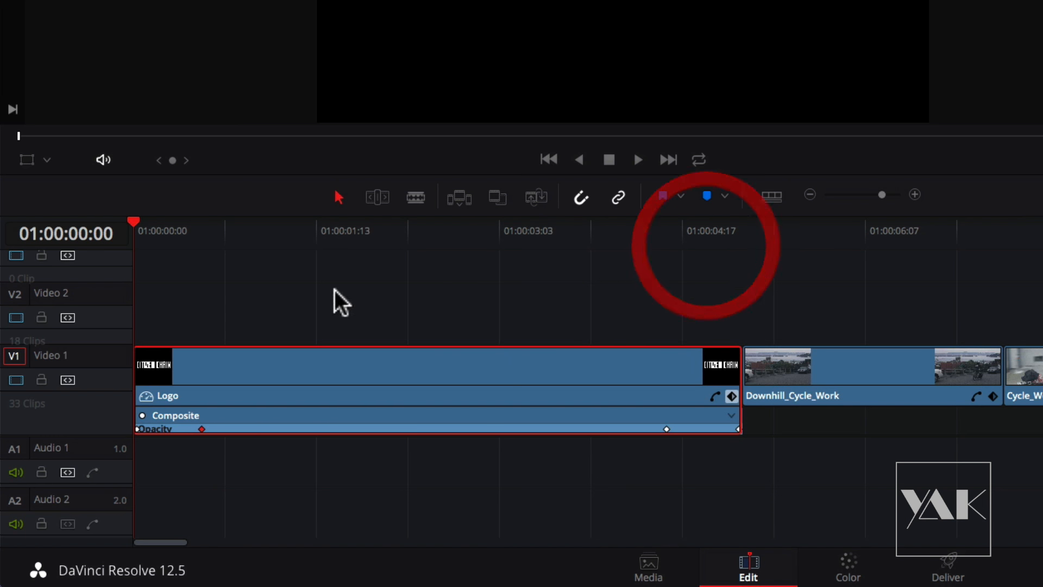
- Show the Logo clip's opacity curve in the timeline and scrub through the fade-in
{"action": "left_click", "coordinate": [715, 397]}
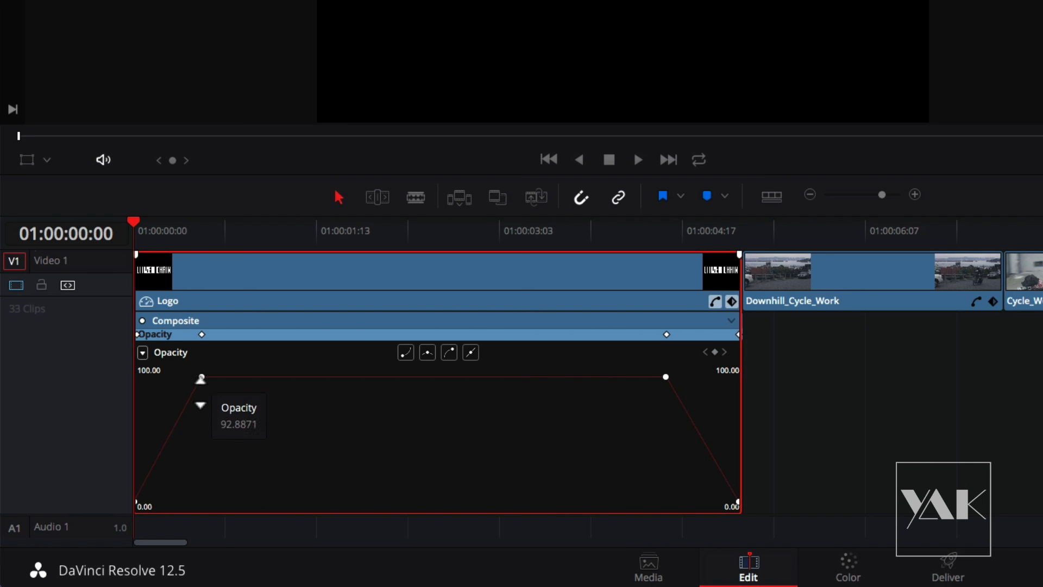
{"action": "left_click_drag", "start_coordinate": [139, 222], "coordinate": [186, 220]}
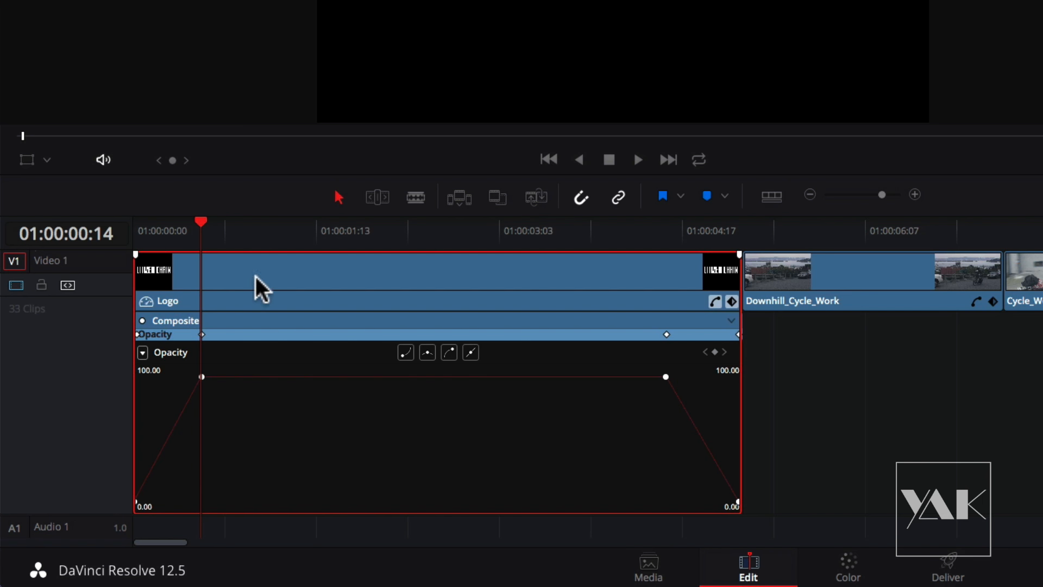
{"action": "left_click_drag", "start_coordinate": [194, 225], "coordinate": [135, 223]}
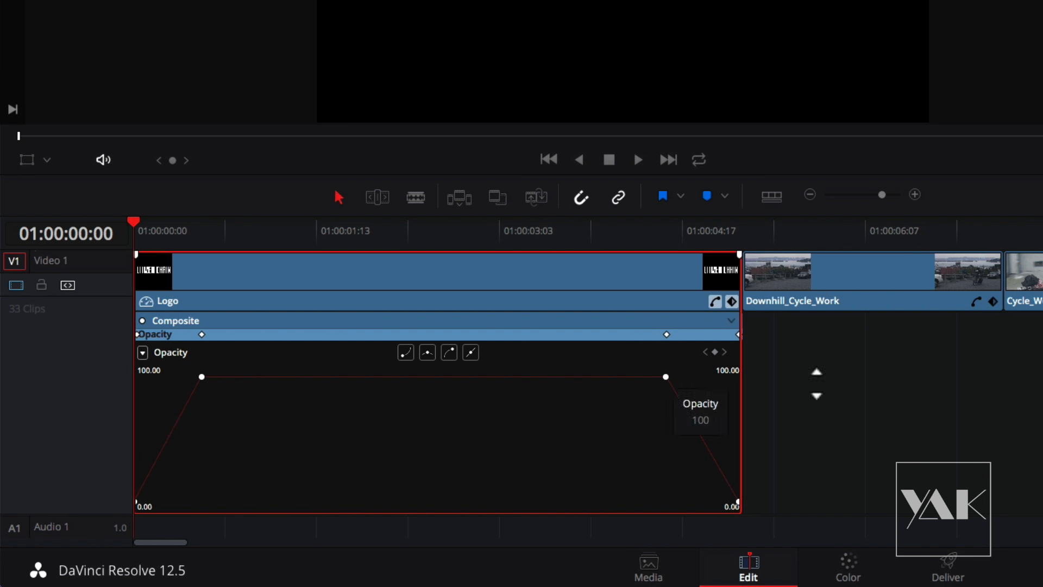
- Try to select the opacity keyframe at the Logo clip's start and apply an ease curve to it
{"action": "left_click", "coordinate": [134, 499]}
{"action": "left_click", "coordinate": [134, 499]}
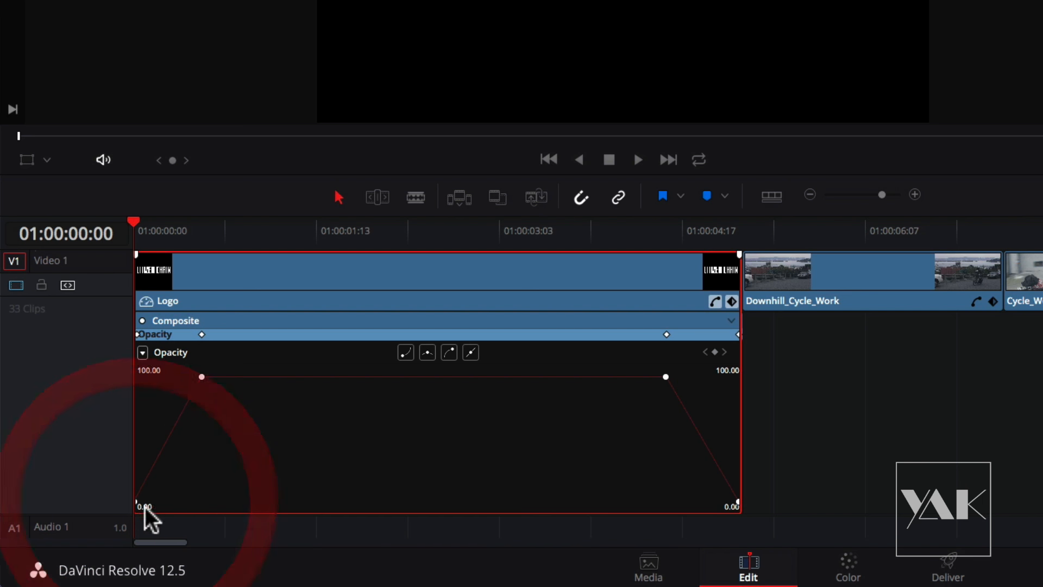
{"action": "left_click", "coordinate": [404, 354]}
{"action": "key", "text": "Right"}
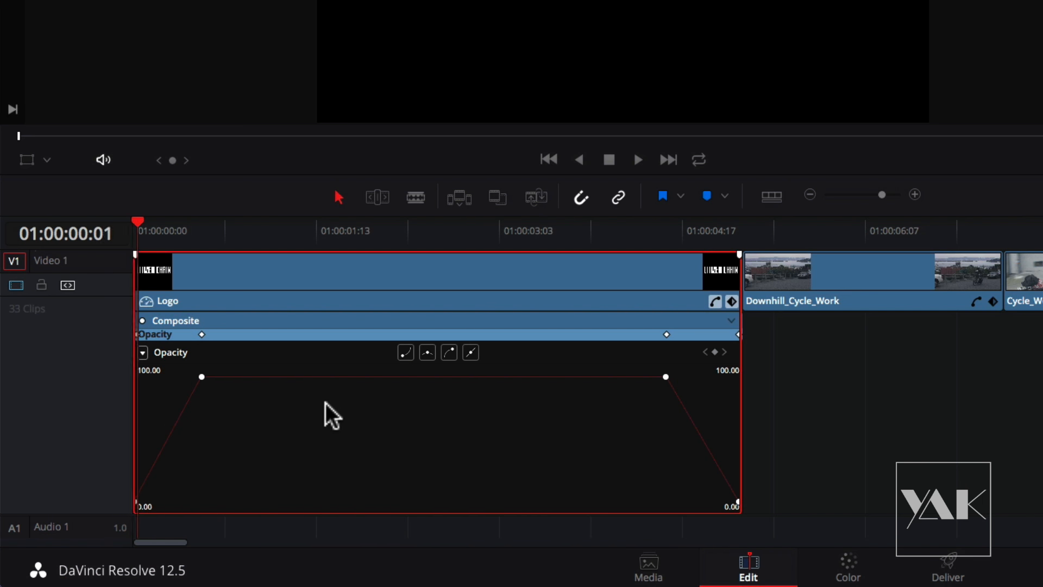
{"action": "key", "text": "Left"}
- Select the opacity keyframe at the end of the Logo's fade-in at 01:00:00:14 and smooth it with an ease curve
{"action": "left_click", "coordinate": [201, 377]}
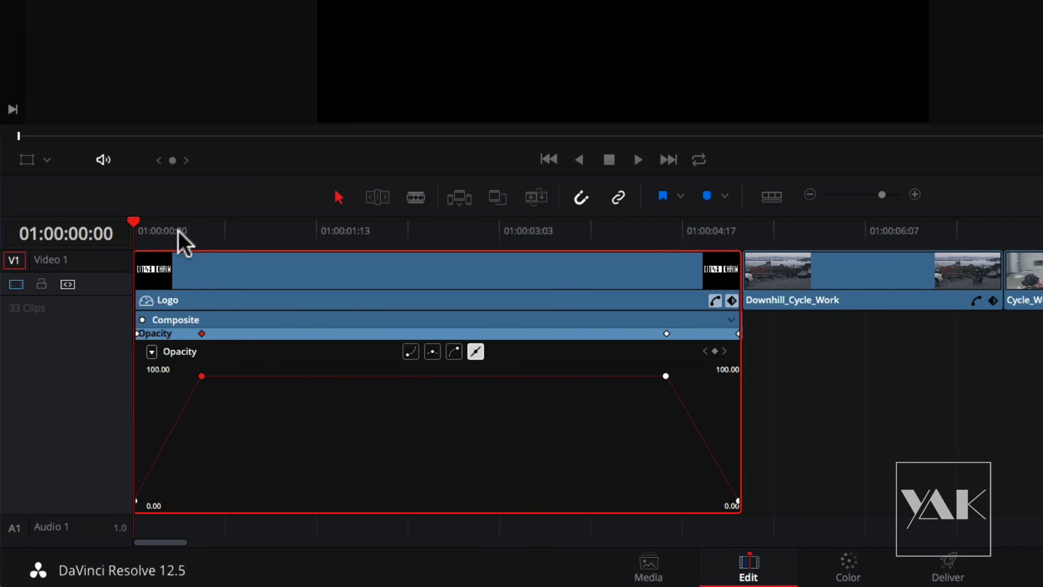
{"action": "left_click", "coordinate": [200, 235]}
{"action": "mouse_move", "coordinate": [192, 383]}
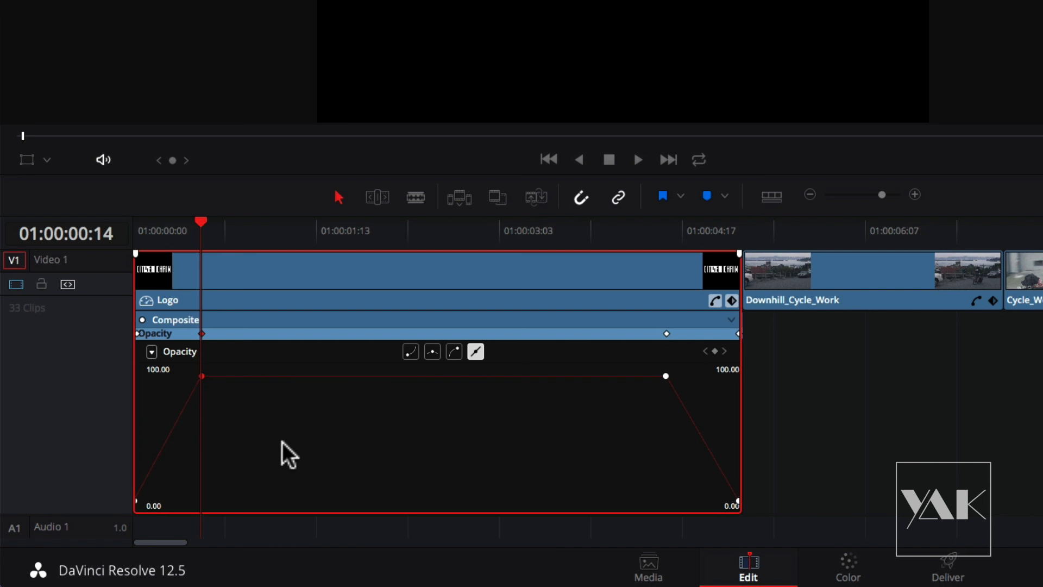
{"action": "key", "text": "Home"}
{"action": "mouse_move", "coordinate": [472, 383]}
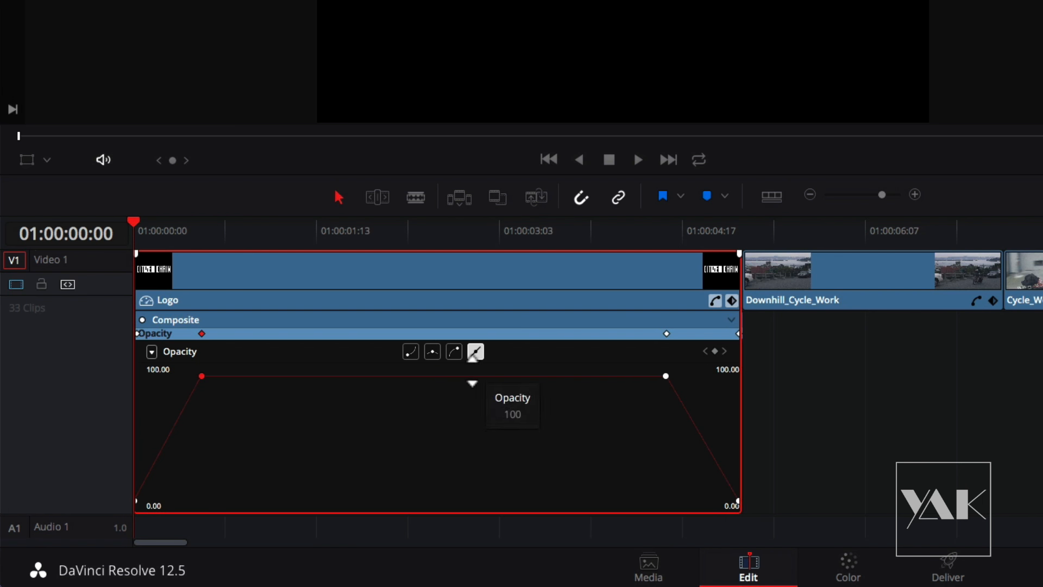
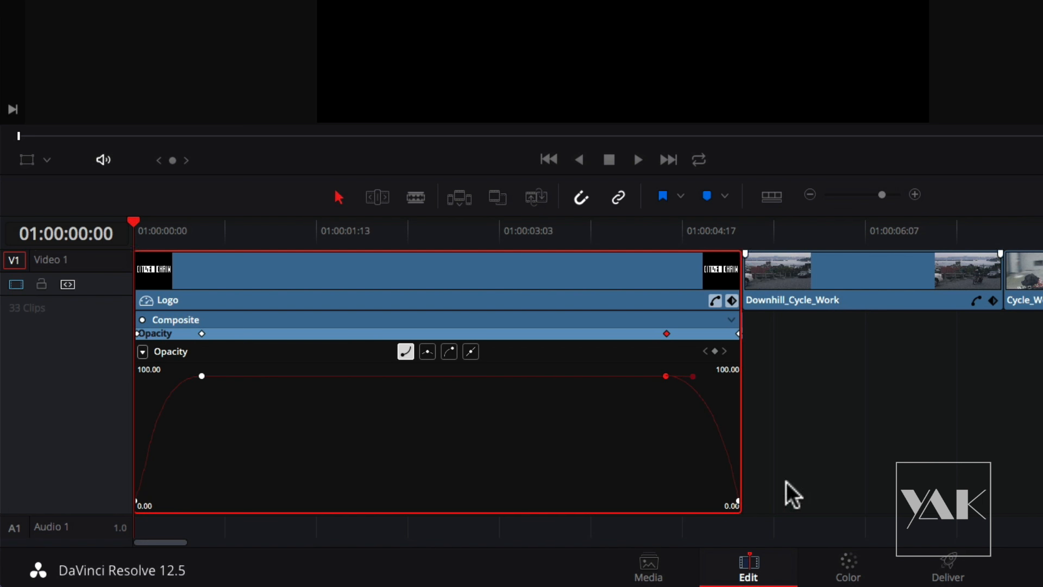
- Lower the flat section of the Logo's opacity curve between the two fades to 79.33
{"action": "mouse_move", "coordinate": [555, 380]}
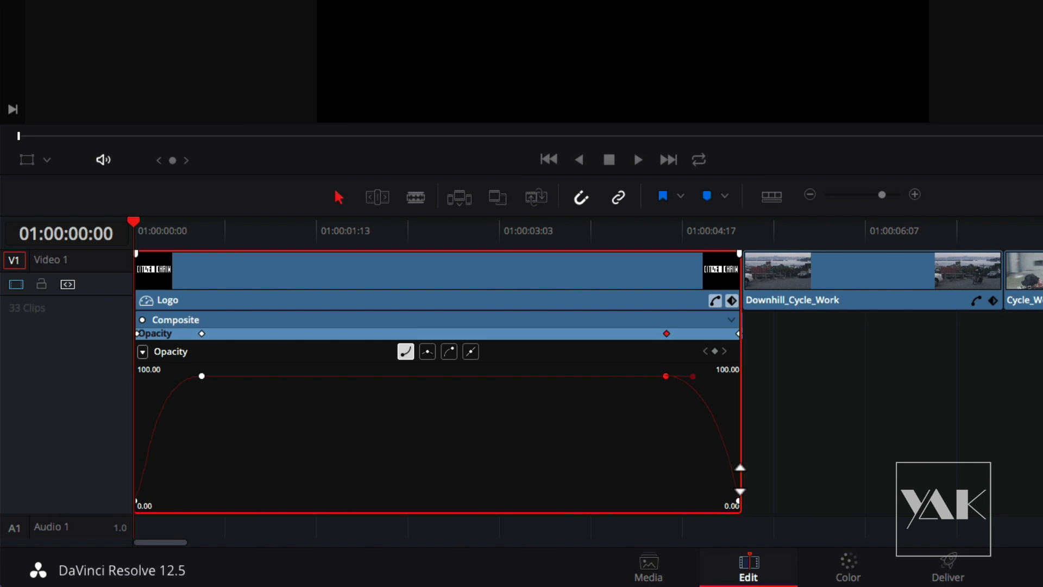
{"action": "mouse_move", "coordinate": [664, 376]}
{"action": "left_click", "coordinate": [444, 377]}
{"action": "left_click_drag", "start_coordinate": [444, 377], "coordinate": [422, 422]}
{"action": "left_click_drag", "start_coordinate": [442, 235], "coordinate": [427, 228]}
{"action": "mouse_move", "coordinate": [433, 422]}
{"action": "left_mouse_down"}
{"action": "mouse_move", "coordinate": [437, 375]}
{"action": "mouse_move", "coordinate": [436, 425]}
{"action": "left_mouse_up"}
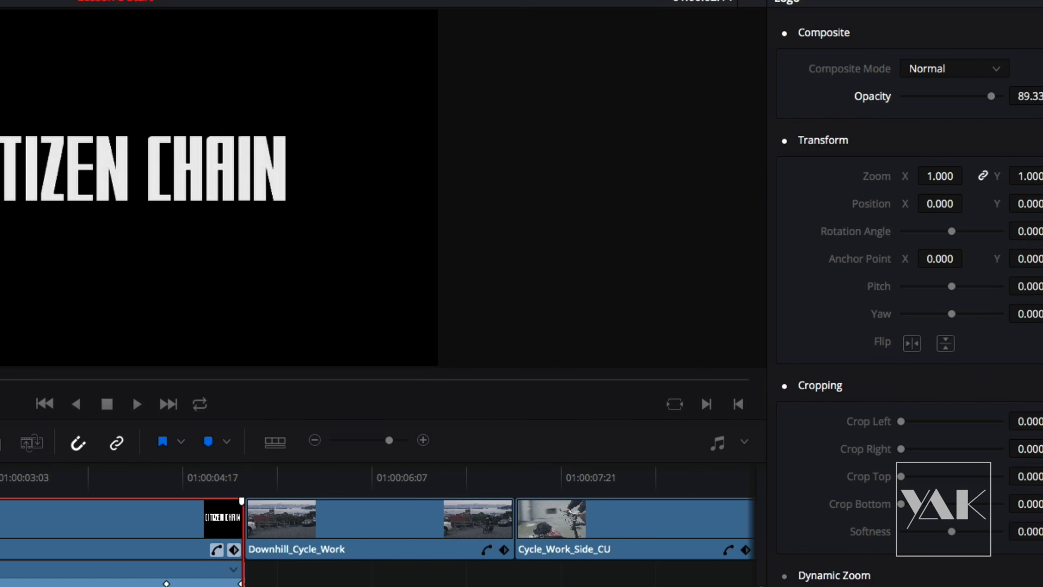
{"action": "left_click_drag", "start_coordinate": [1, 586], "coordinate": [1, 585]}
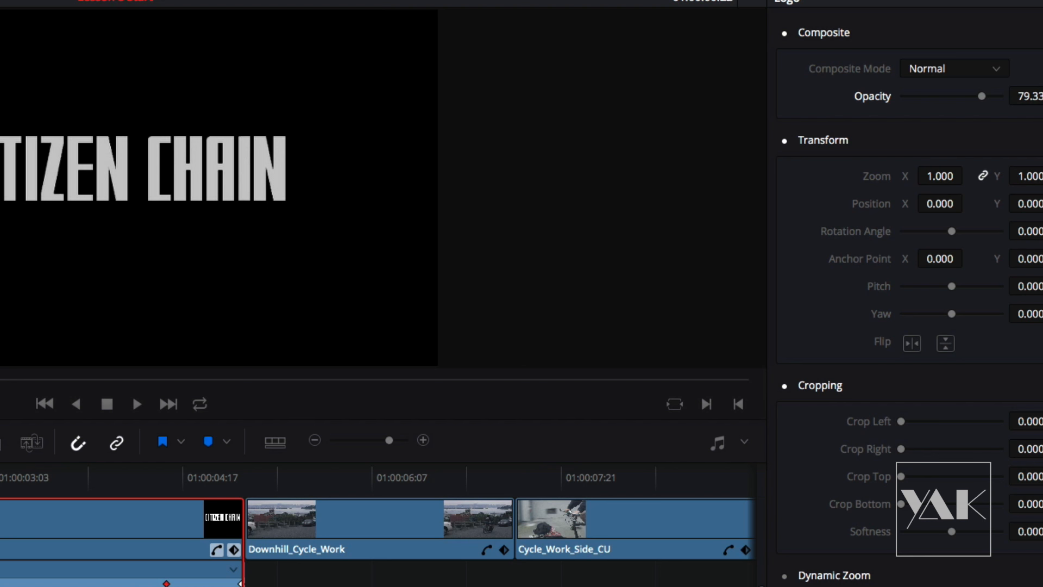
{"action": "left_click", "coordinate": [54, 529]}
{"action": "left_click_drag", "start_coordinate": [205, 581], "coordinate": [127, 583]}
- Hide the Logo clip's opacity curve, clear its fades by resetting the Composite settings, and scrub through the clip
{"action": "left_click", "coordinate": [216, 550]}
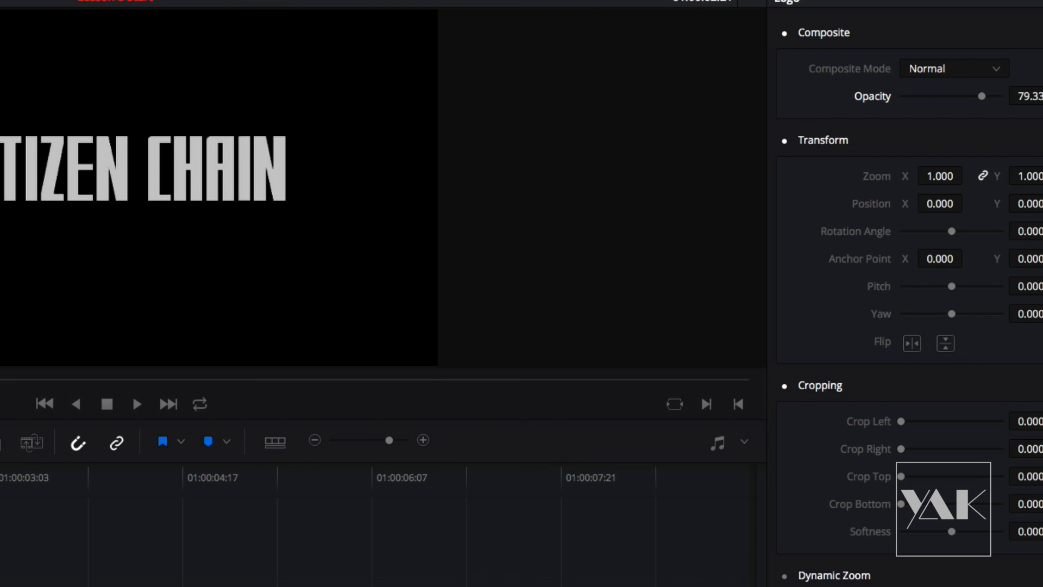
{"action": "left_click", "coordinate": [5, 511]}
{"action": "left_click", "coordinate": [113, 516]}
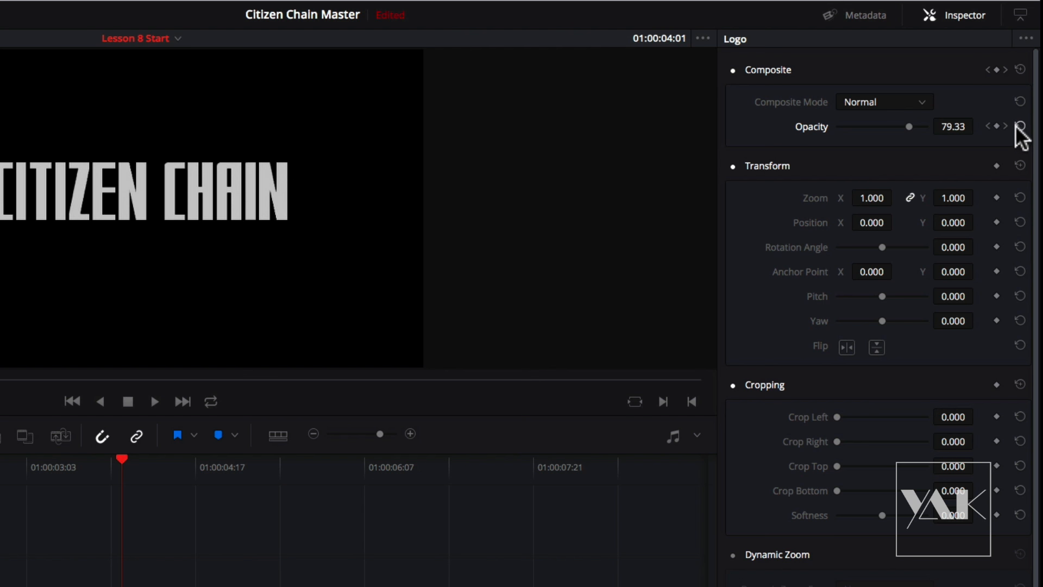
{"action": "left_click_drag", "start_coordinate": [97, 472], "coordinate": [202, 496]}
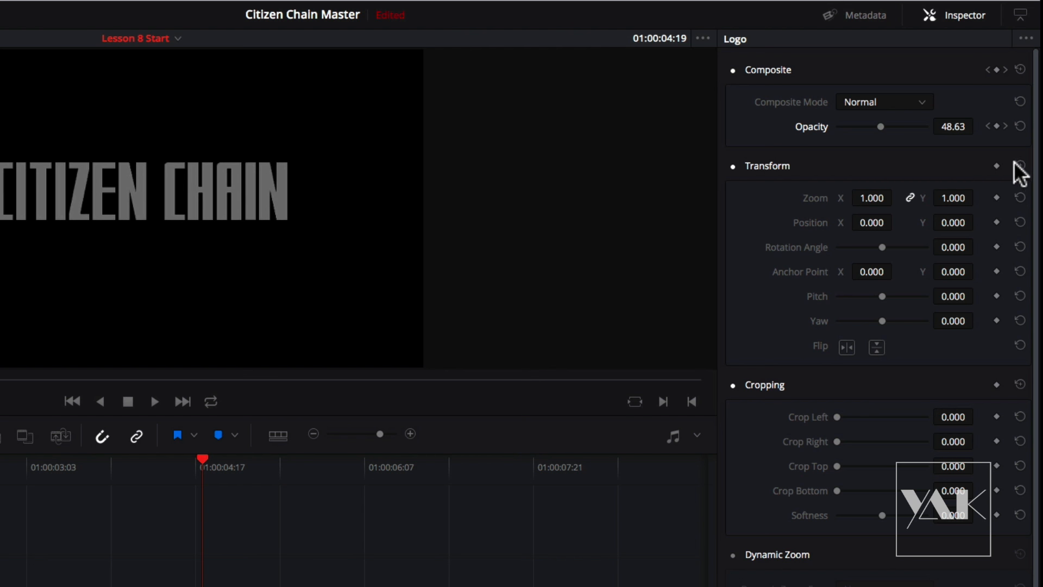
{"action": "left_click", "coordinate": [1020, 69]}
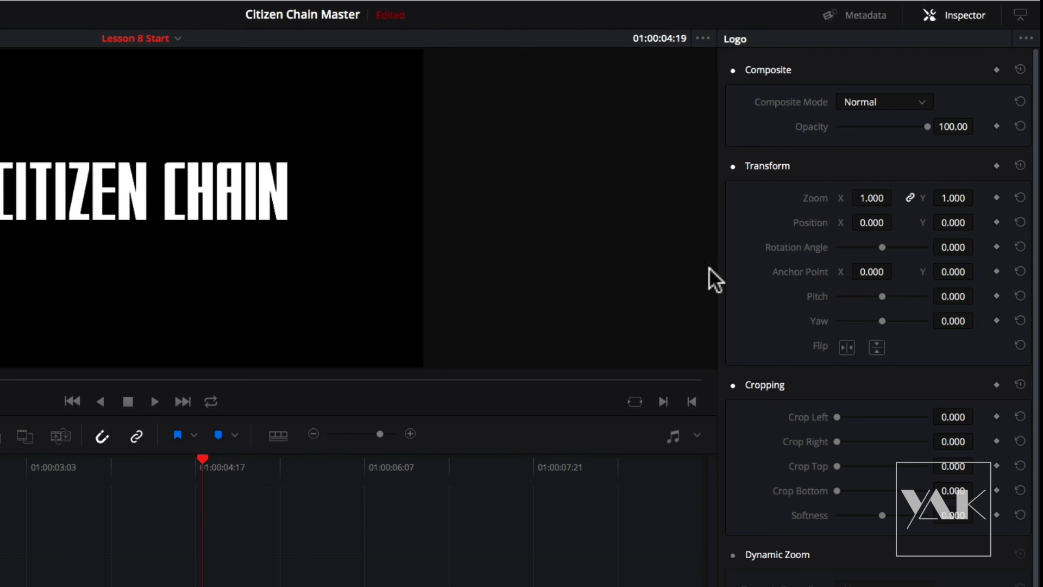
{"action": "left_click_drag", "start_coordinate": [180, 469], "coordinate": [31, 480]}
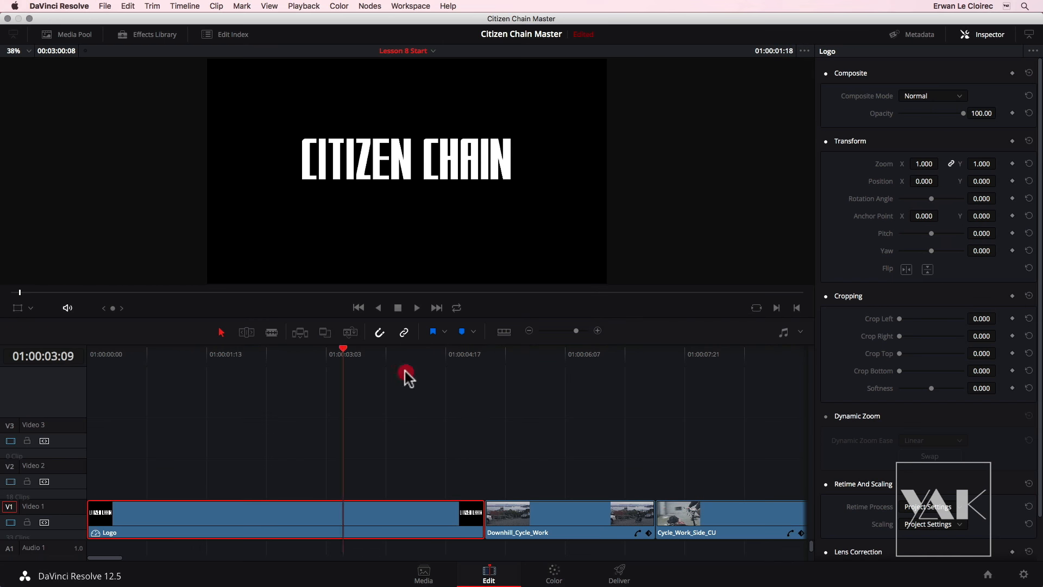
{"action": "left_click_drag", "start_coordinate": [329, 363], "coordinate": [357, 385]}
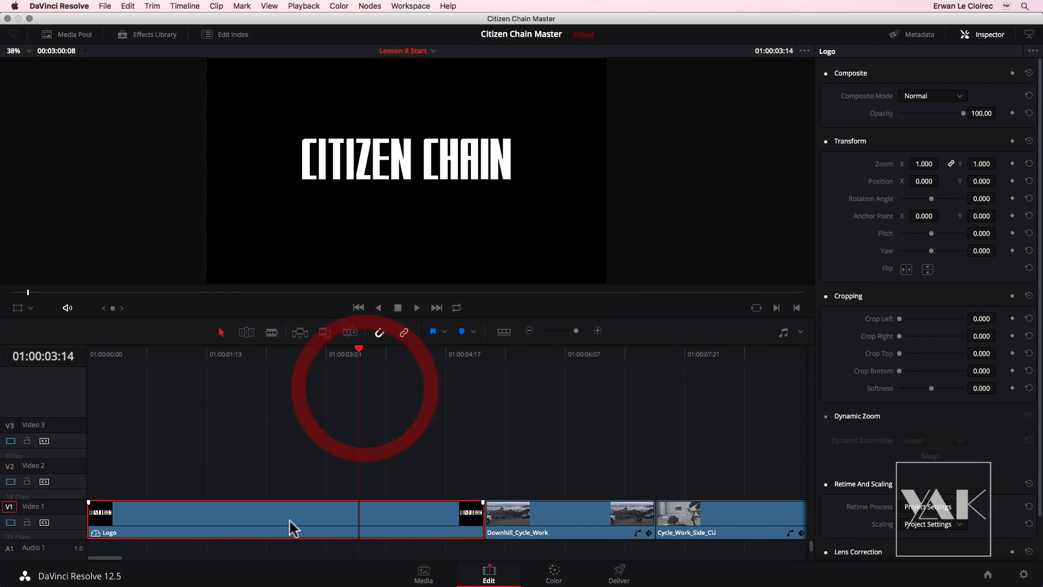
- Move the Logo clip to Video 2 above the Cycle_Work_Front clip and park the playhead at 01:00:11:08
{"action": "left_click_drag", "start_coordinate": [287, 515], "coordinate": [673, 492]}
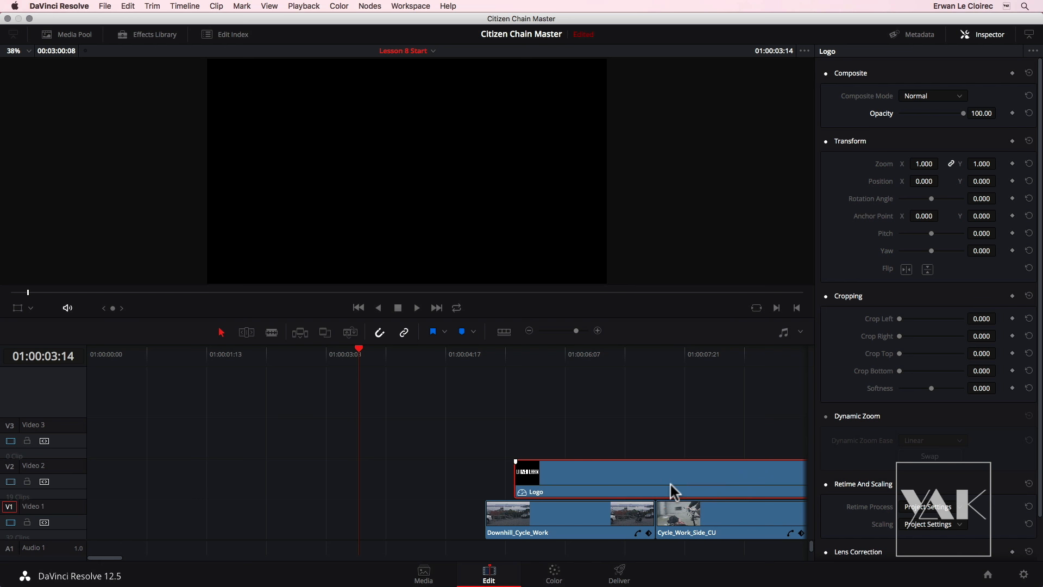
{"action": "scroll", "coordinate": [674, 492], "scroll_direction": "right", "scroll_amount": 10}
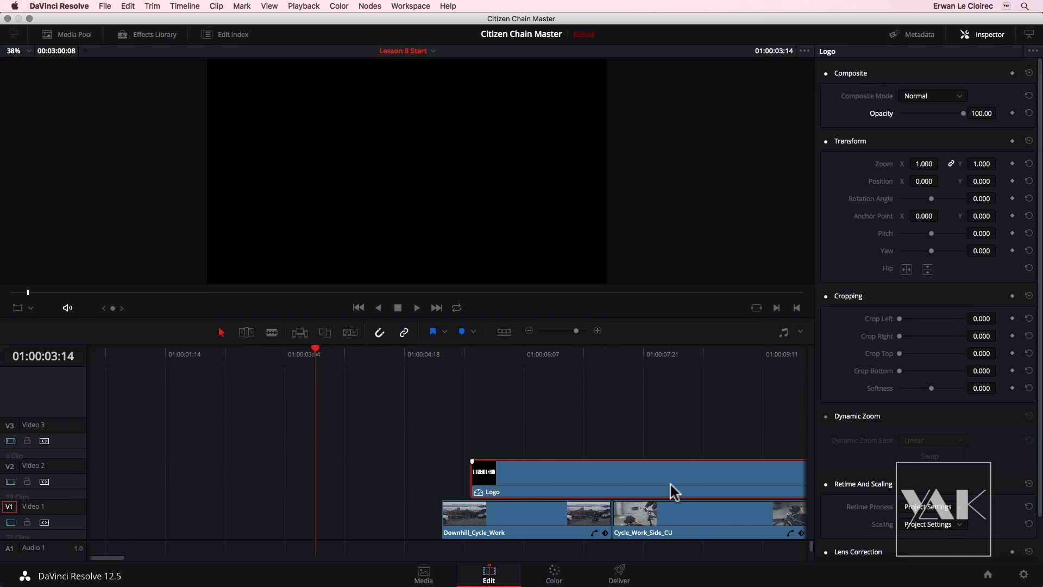
{"action": "scroll", "coordinate": [674, 492], "scroll_direction": "right", "scroll_amount": 20}
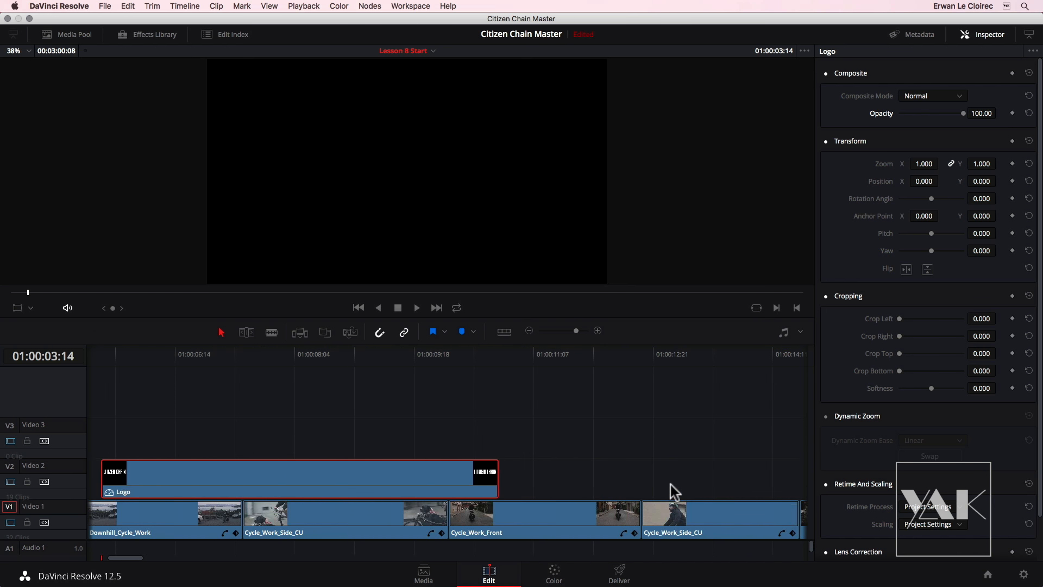
{"action": "left_click_drag", "start_coordinate": [282, 481], "coordinate": [532, 480]}
{"action": "left_click_drag", "start_coordinate": [532, 351], "coordinate": [534, 352]}
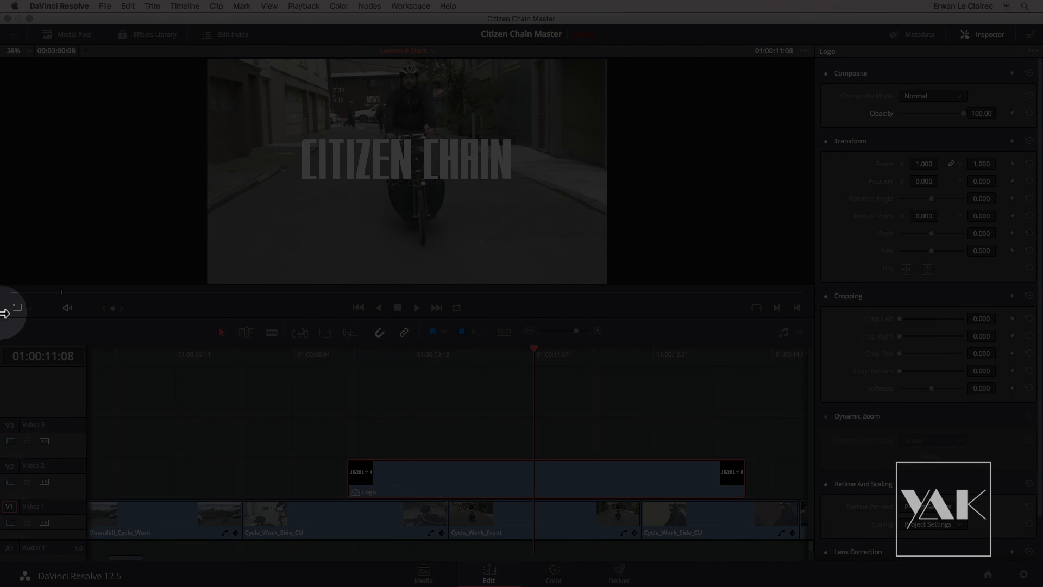
- Turn on the viewer's Transform handles, try moving the logo to the bottom of the frame, and undo the last moves
{"action": "left_click", "coordinate": [18, 308]}
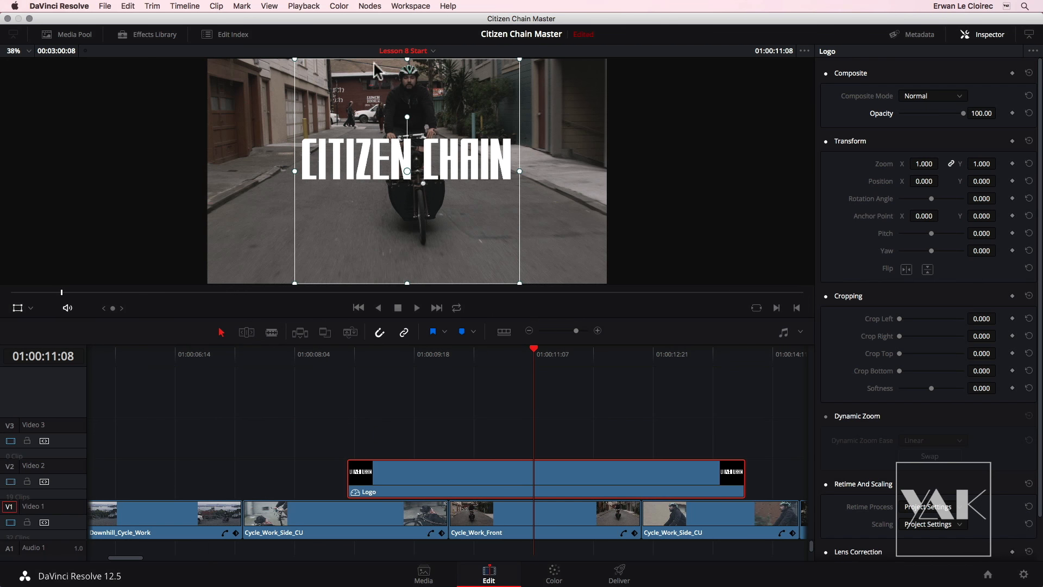
{"action": "left_click_drag", "start_coordinate": [378, 163], "coordinate": [390, 259]}
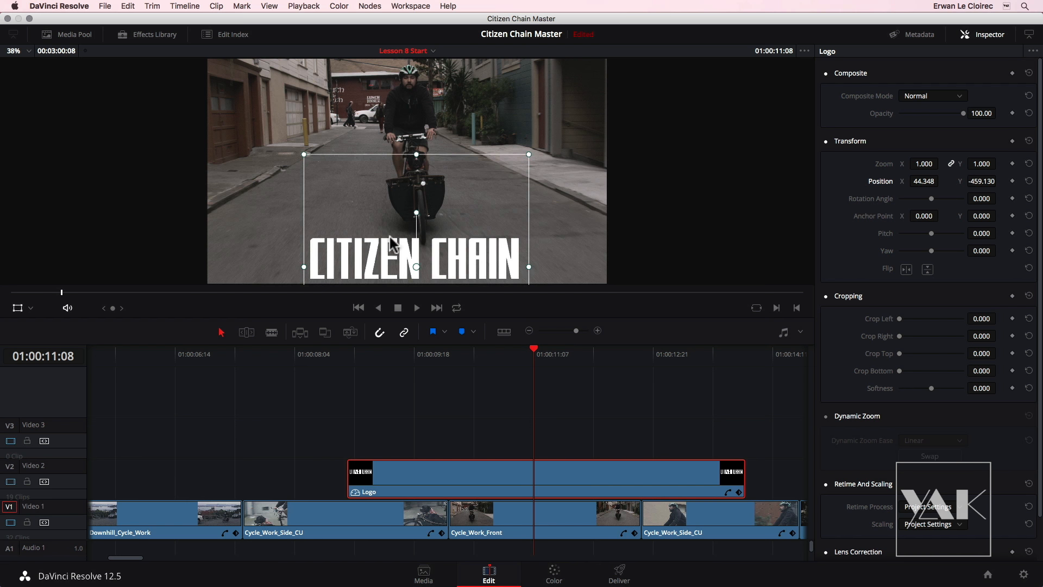
{"action": "left_click_drag", "start_coordinate": [391, 162], "coordinate": [393, 163]}
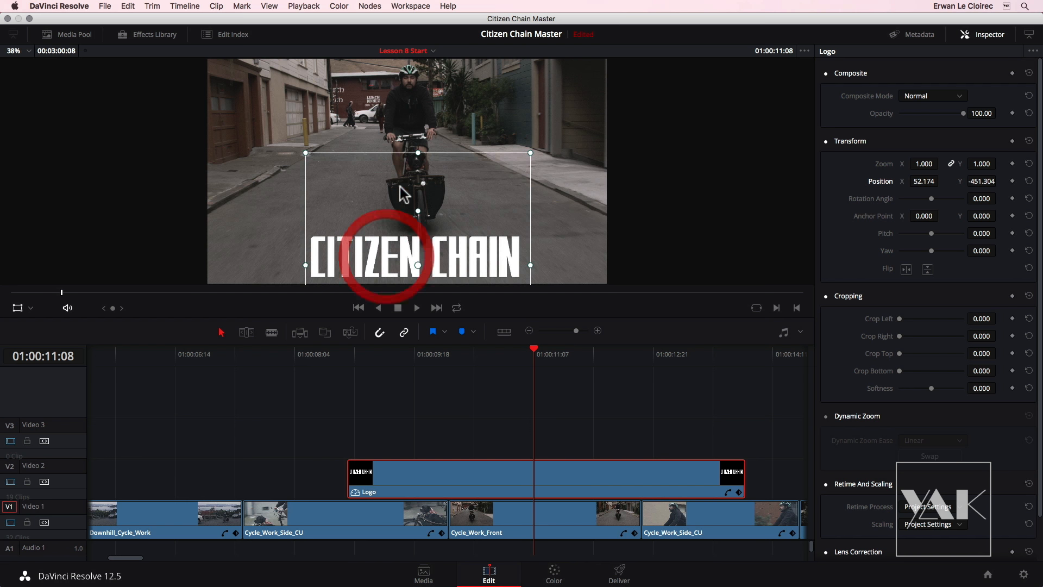
{"action": "left_click_drag", "start_coordinate": [402, 262], "coordinate": [402, 255]}
{"action": "key", "text": "super+z"}
{"action": "key", "text": "super+z"}
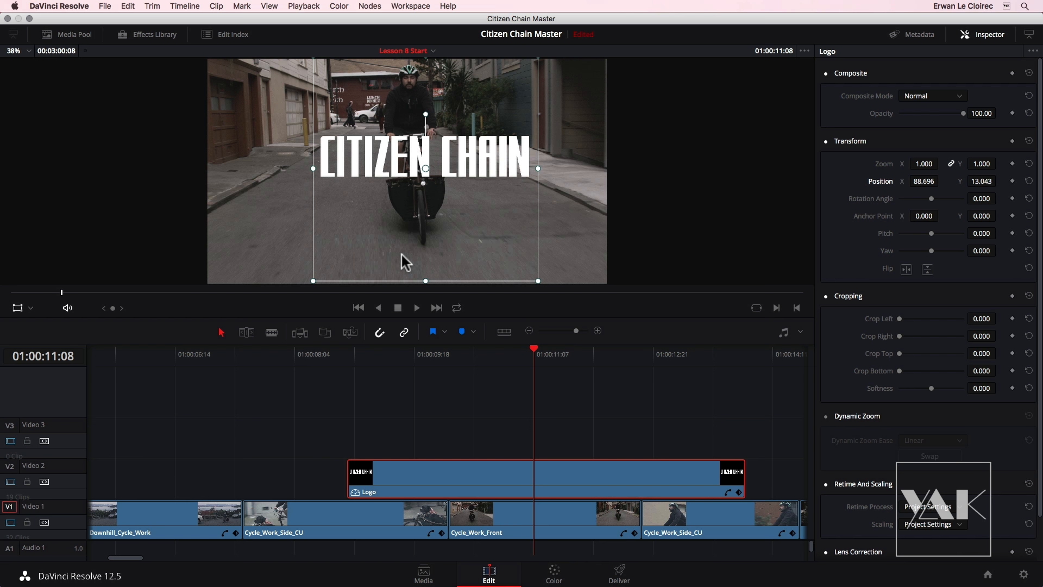
- Tilt the logo to a rotation of about -2.712 at zoom 0.994, and move it to about X -453.913, Y 31.304
{"action": "mouse_move", "coordinate": [425, 114]}
{"action": "left_mouse_down"}
{"action": "mouse_move", "coordinate": [451, 139]}
{"action": "mouse_move", "coordinate": [426, 122]}
{"action": "mouse_move", "coordinate": [430, 112]}
{"action": "left_mouse_up"}
{"action": "left_click_drag", "start_coordinate": [307, 276], "coordinate": [312, 254]}
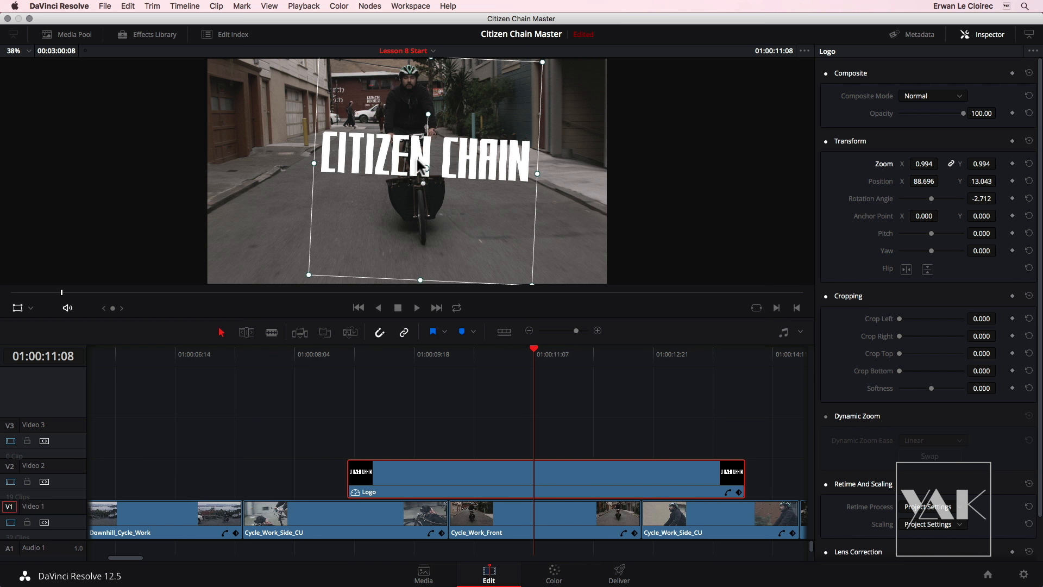
{"action": "left_click_drag", "start_coordinate": [392, 156], "coordinate": [283, 155]}
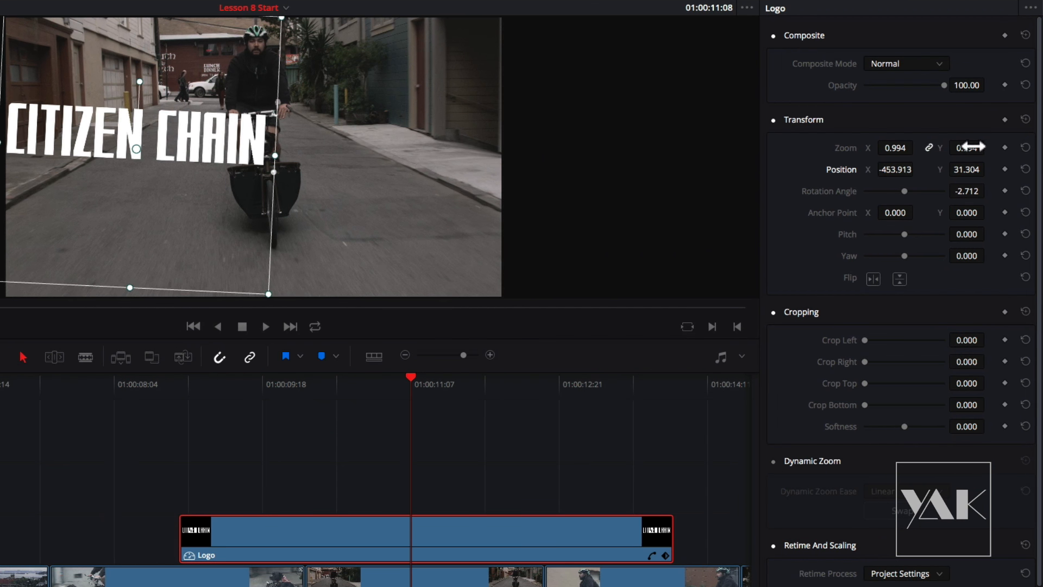
- Keyframe the logo's Transform from about X -446.087, Y -13.043 at 01:00:11:08 to about X 537.391, Y 13.043 at 01:00:12:04
{"action": "left_click", "coordinate": [1005, 120]}
{"action": "mouse_move", "coordinate": [86, 140]}
{"action": "left_mouse_down"}
{"action": "mouse_move", "coordinate": [133, 131]}
{"action": "mouse_move", "coordinate": [350, 132]}
{"action": "mouse_move", "coordinate": [22, 148]}
{"action": "mouse_move", "coordinate": [88, 147]}
{"action": "left_mouse_up"}
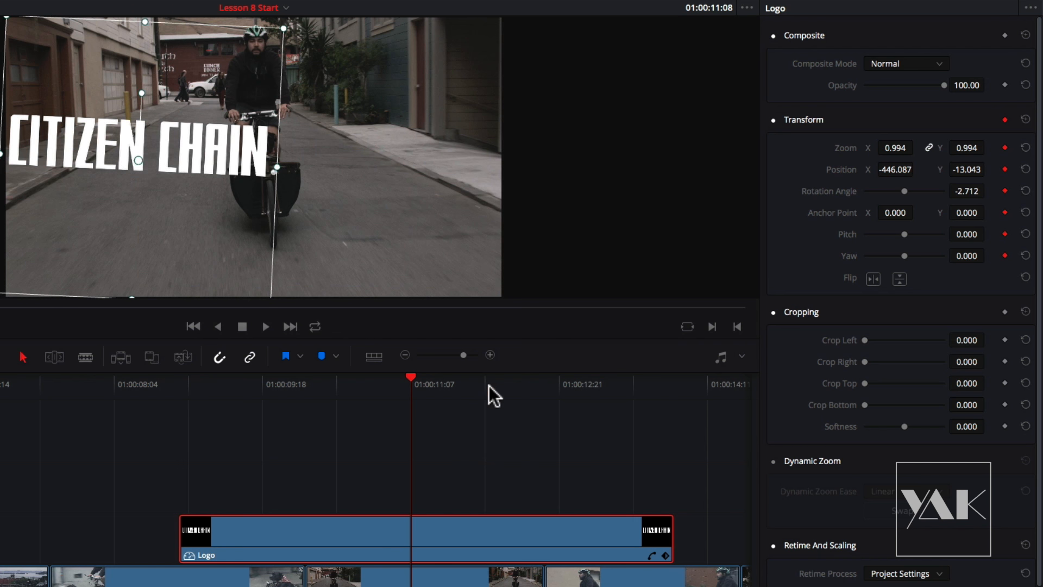
{"action": "left_click", "coordinate": [490, 387]}
{"action": "left_click_drag", "start_coordinate": [118, 140], "coordinate": [361, 142]}
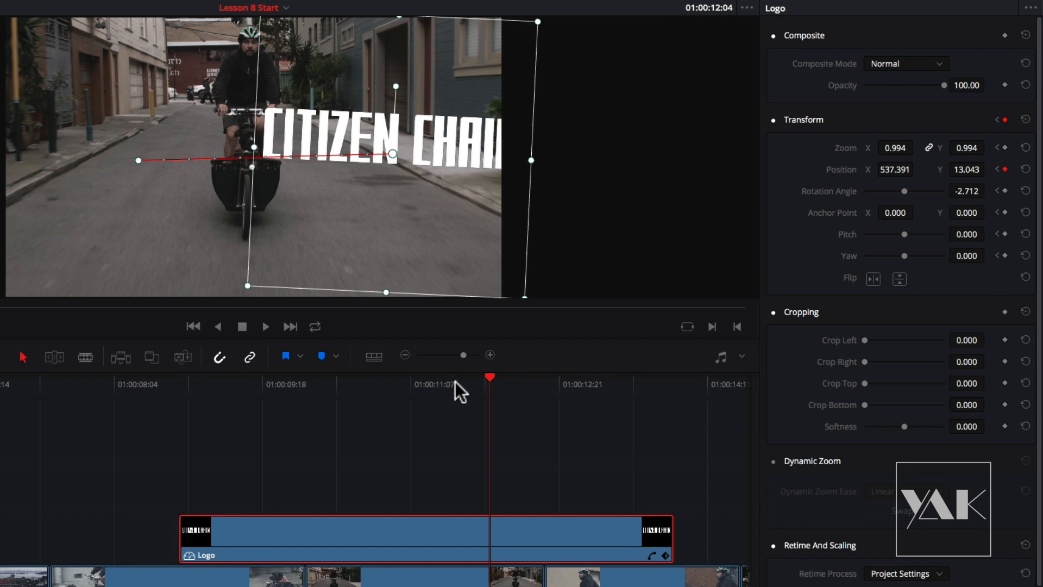
- Check the logo's movement across the frame by jumping between its two Transform keyframes and viewing frames in between
{"action": "left_click", "coordinate": [424, 385]}
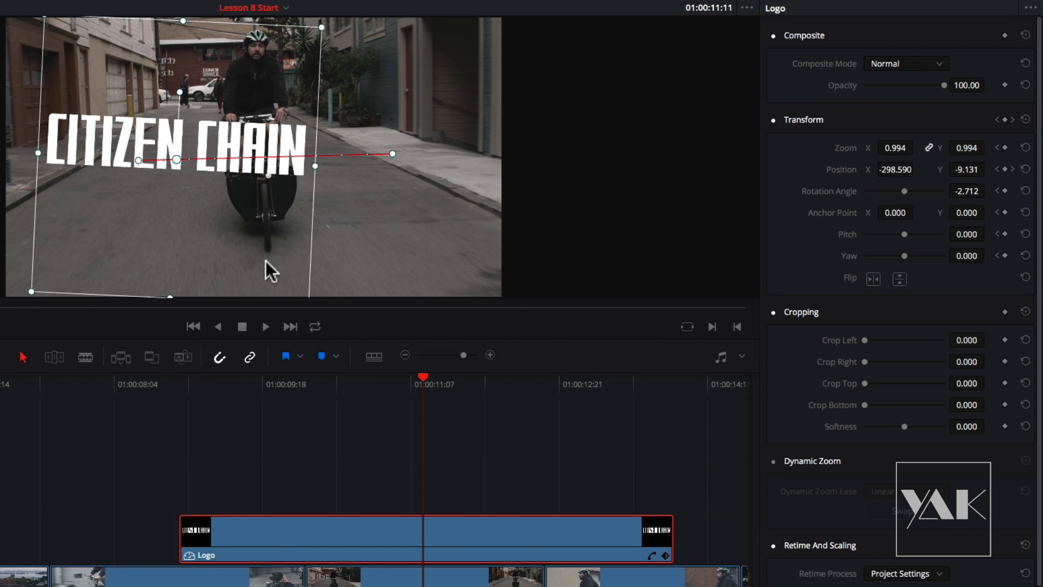
{"action": "left_click", "coordinate": [1013, 120]}
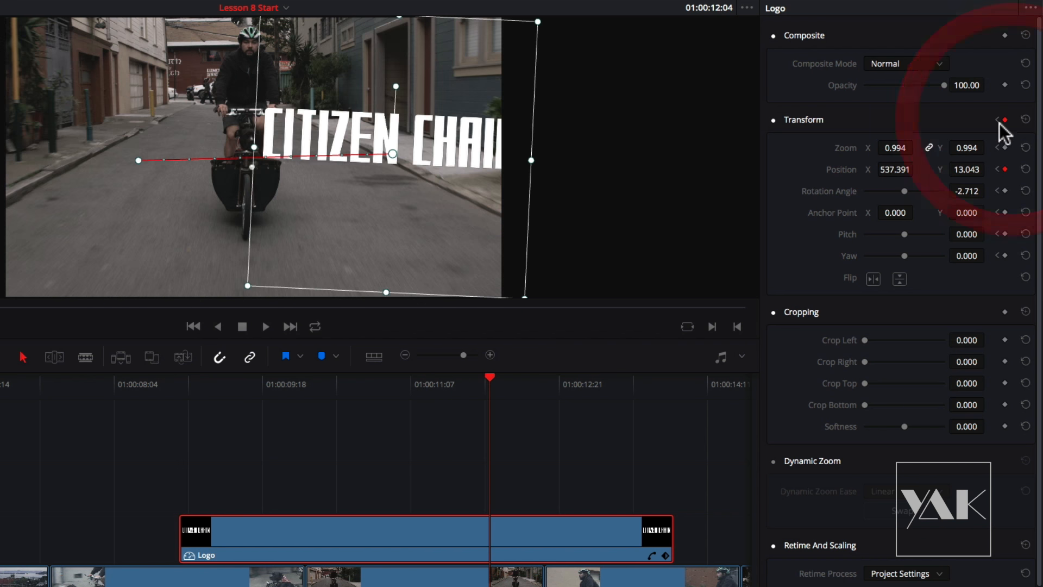
{"action": "left_click", "coordinate": [998, 120]}
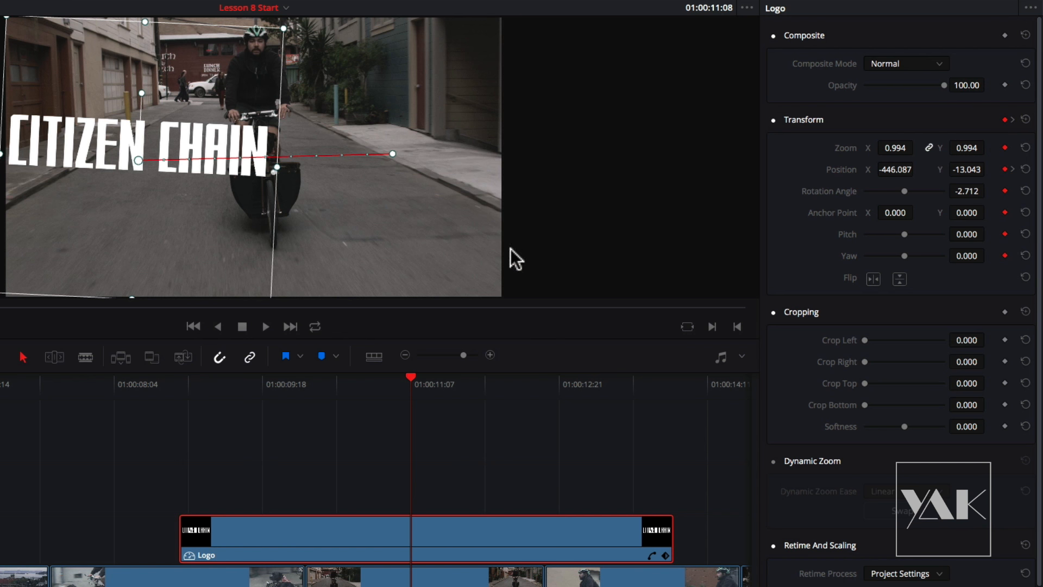
{"action": "left_click", "coordinate": [433, 387]}
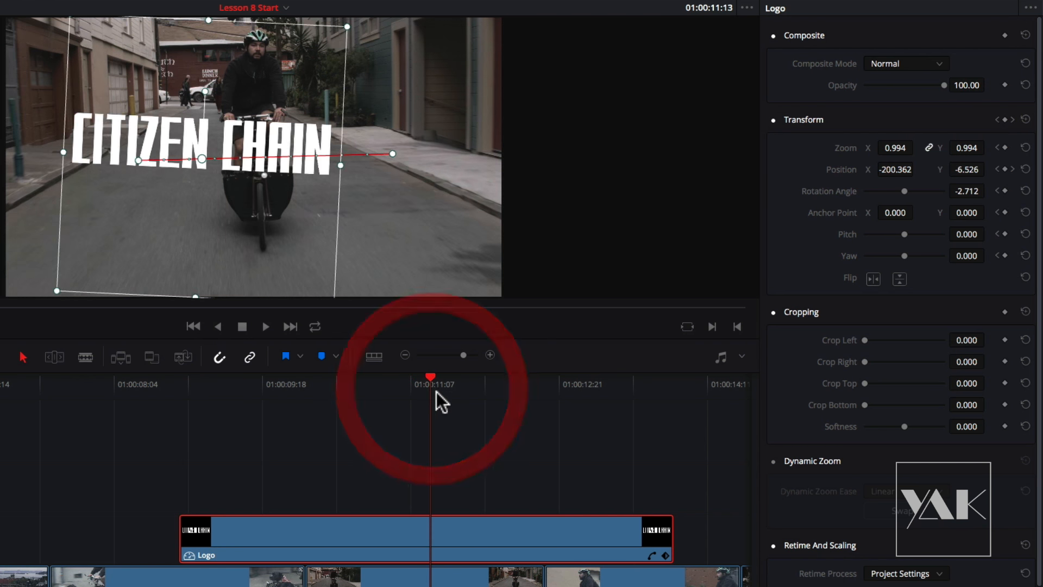
- Show the Logo clip's keyframes in the timeline and add a position keyframe at 01:00:11:17 with about X 46.093, Y -316.955
{"action": "scroll", "coordinate": [543, 538], "scroll_direction": "right", "scroll_amount": 1}
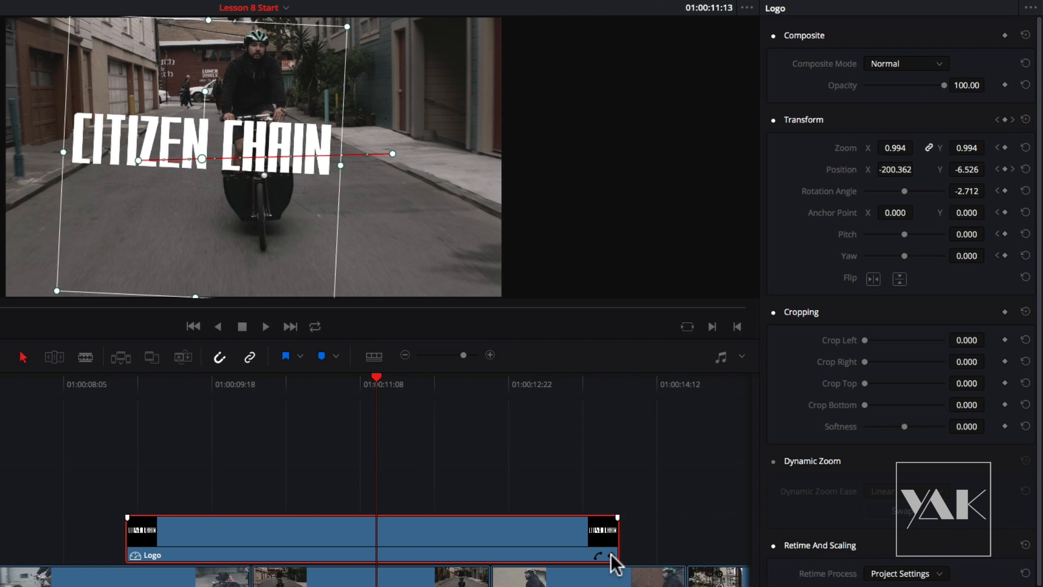
{"action": "left_click", "coordinate": [611, 555]}
{"action": "left_click_drag", "start_coordinate": [374, 378], "coordinate": [393, 381]}
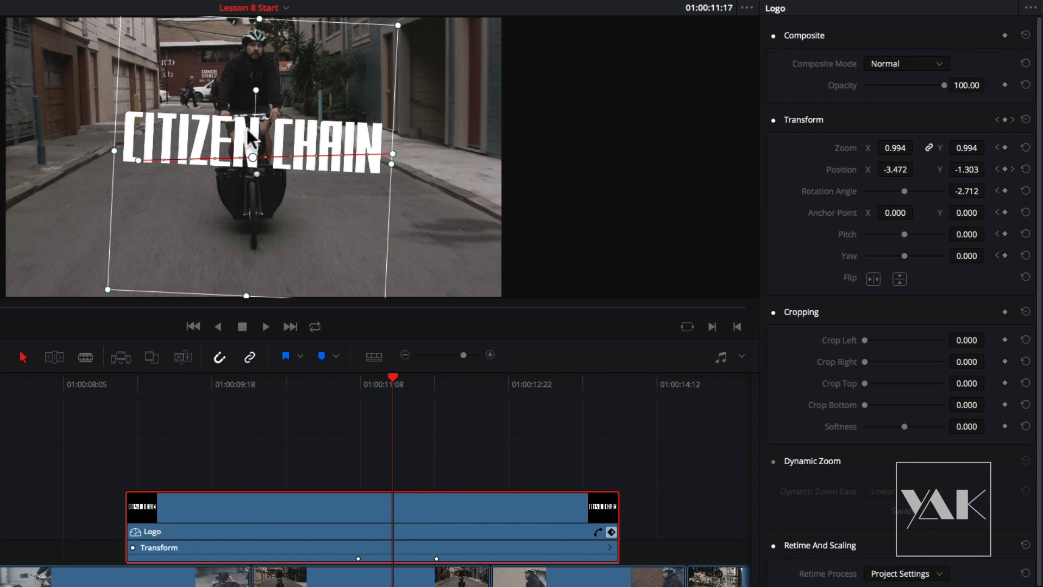
{"action": "left_click_drag", "start_coordinate": [250, 137], "coordinate": [263, 217]}
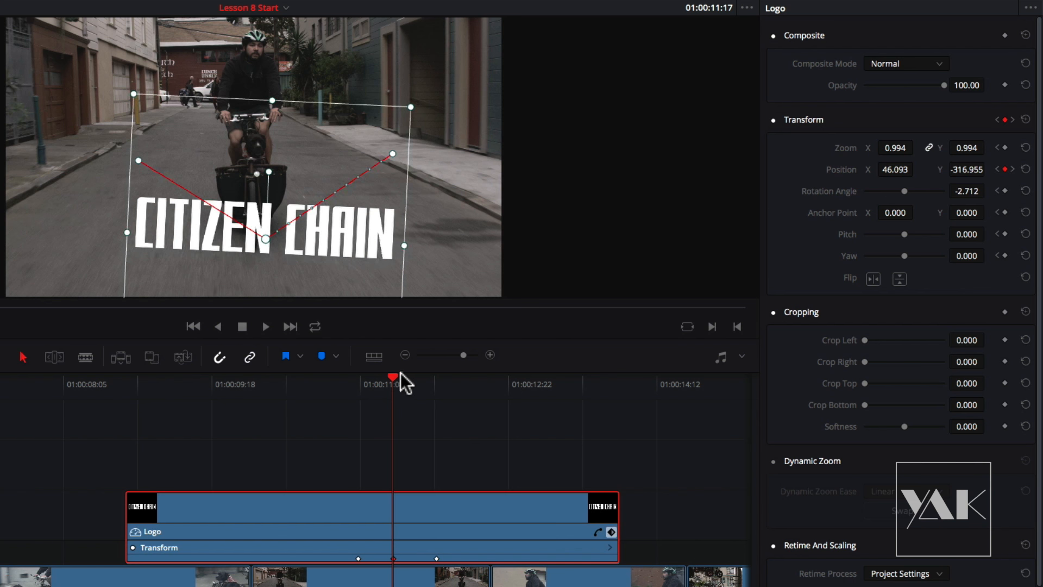
- Step back and forth through the logo's three Transform keyframes to review its V-shaped motion path
{"action": "key", "text": "["}
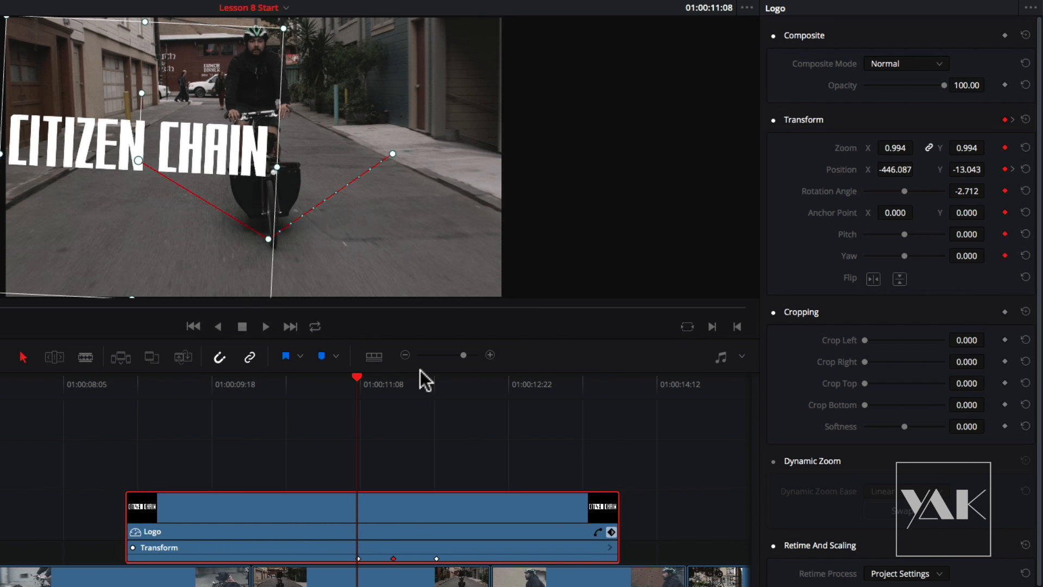
{"action": "key", "text": "]"}
{"action": "key", "text": "]"}
{"action": "key", "text": "["}
{"action": "key", "text": "["}
- Open the Logo clip's curve editor and display its Zoom X curve, examining the list of available curve parameters
{"action": "left_click", "coordinate": [596, 529]}
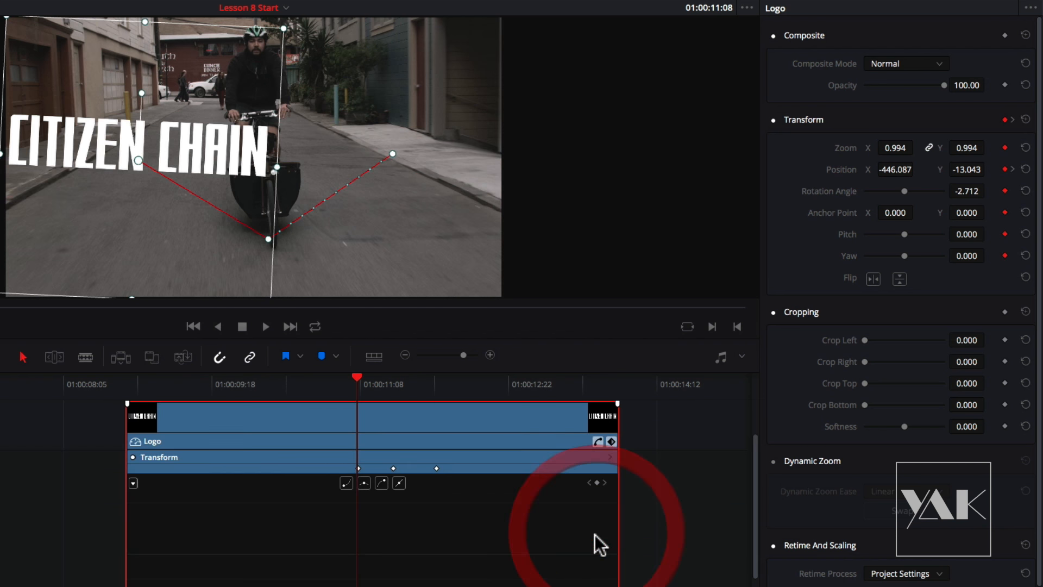
{"action": "left_click", "coordinate": [131, 484]}
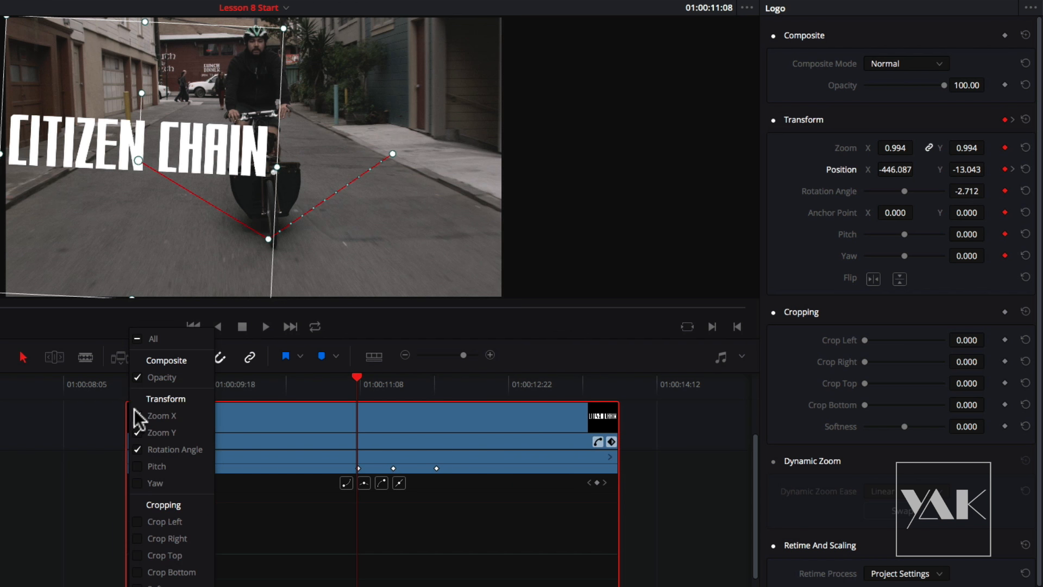
{"action": "left_click", "coordinate": [167, 431]}
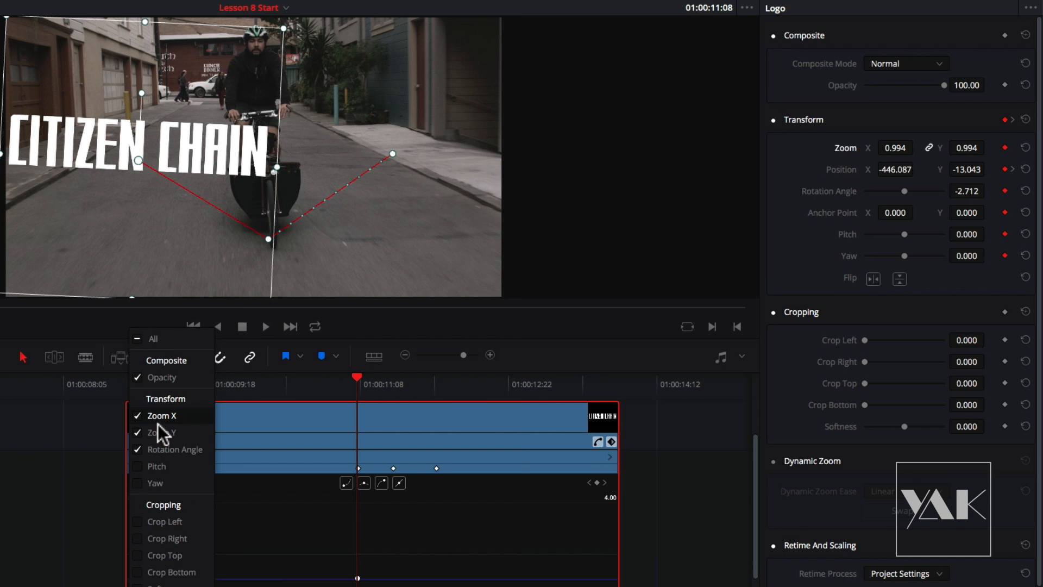
{"action": "left_click", "coordinate": [259, 511]}
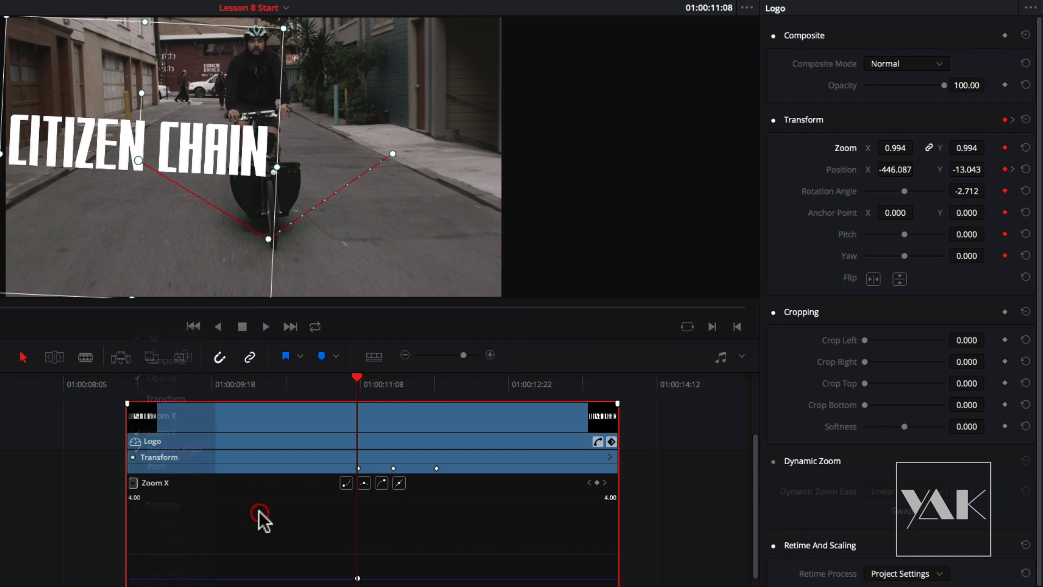
{"action": "left_click", "coordinate": [133, 485]}
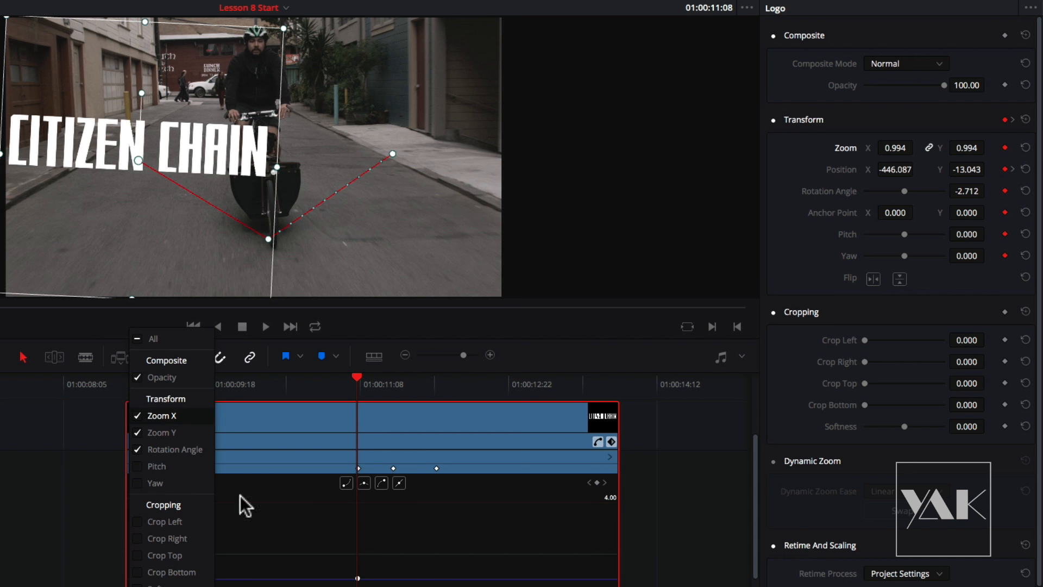
{"action": "left_click", "coordinate": [274, 517]}
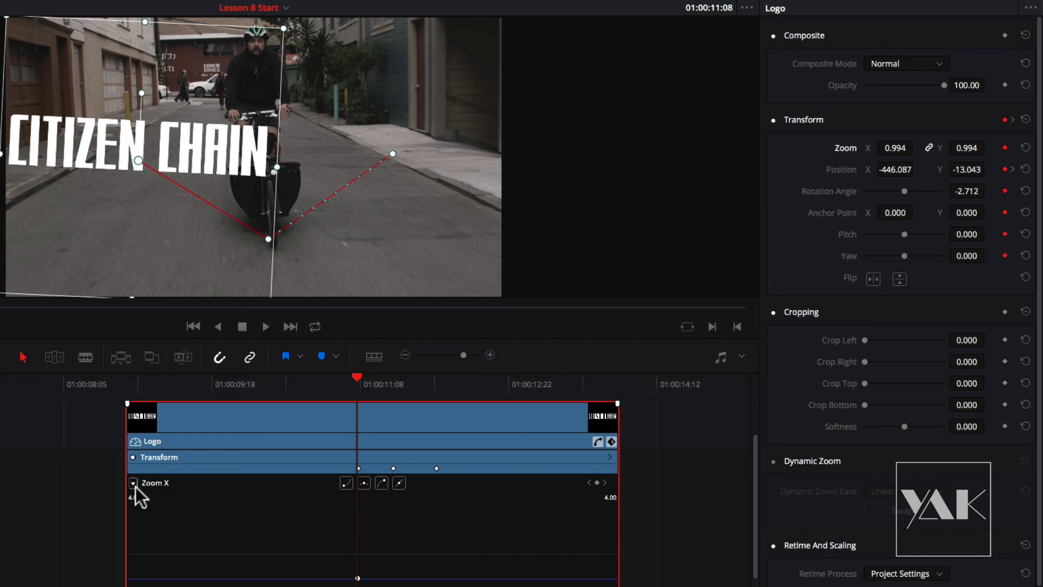
{"action": "left_click", "coordinate": [132, 483]}
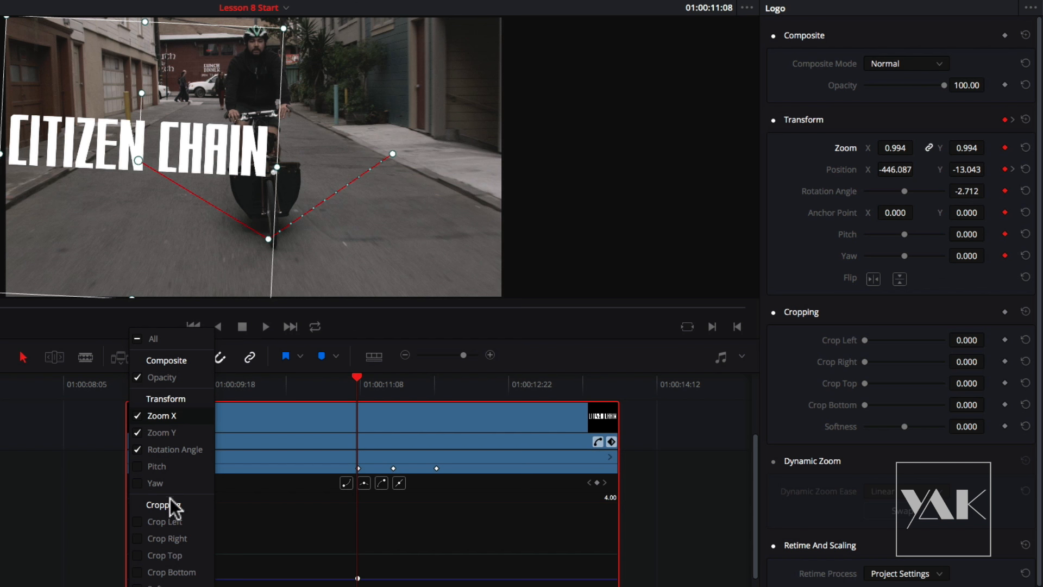
{"action": "left_click", "coordinate": [269, 526]}
- Select the logo's Transform keyframe at 01:00:11:17 and go through its Zoom X, Zoom Y, Rotation Angle, Pitch and Yaw curves
{"action": "left_click_drag", "start_coordinate": [356, 380], "coordinate": [393, 381]}
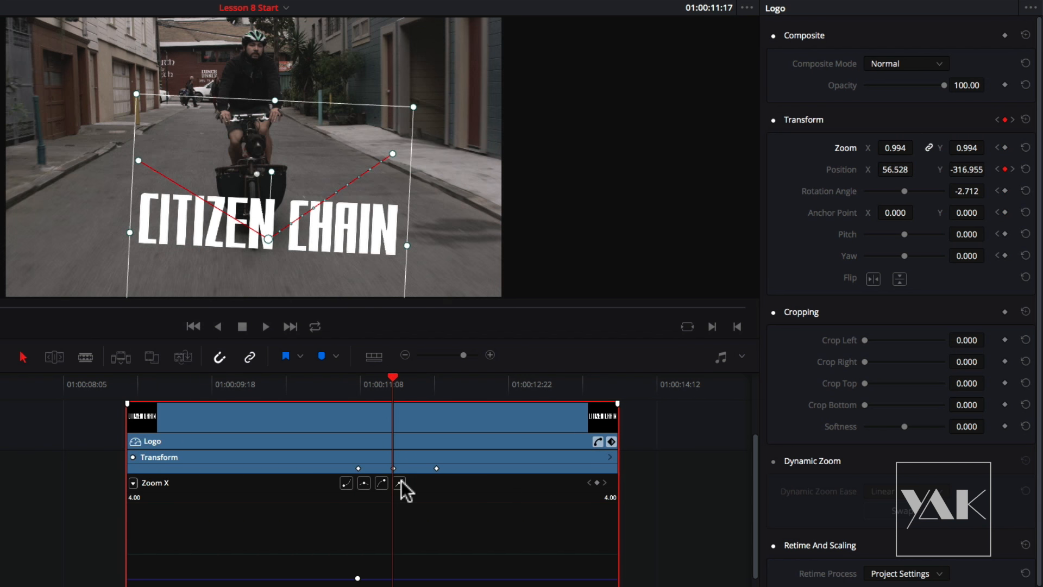
{"action": "left_click", "coordinate": [393, 469]}
{"action": "left_click", "coordinate": [363, 483]}
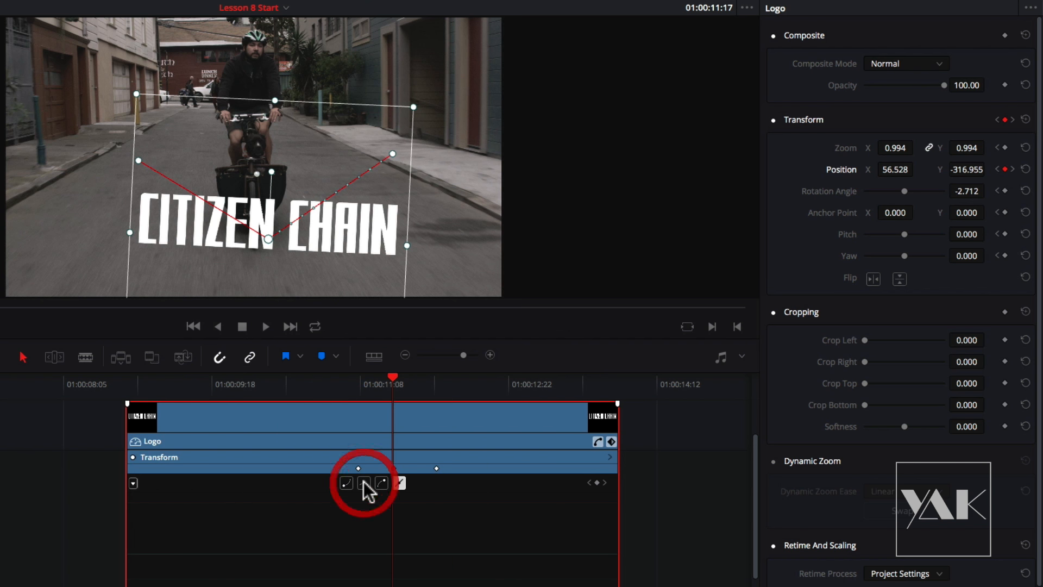
{"action": "left_click", "coordinate": [133, 483]}
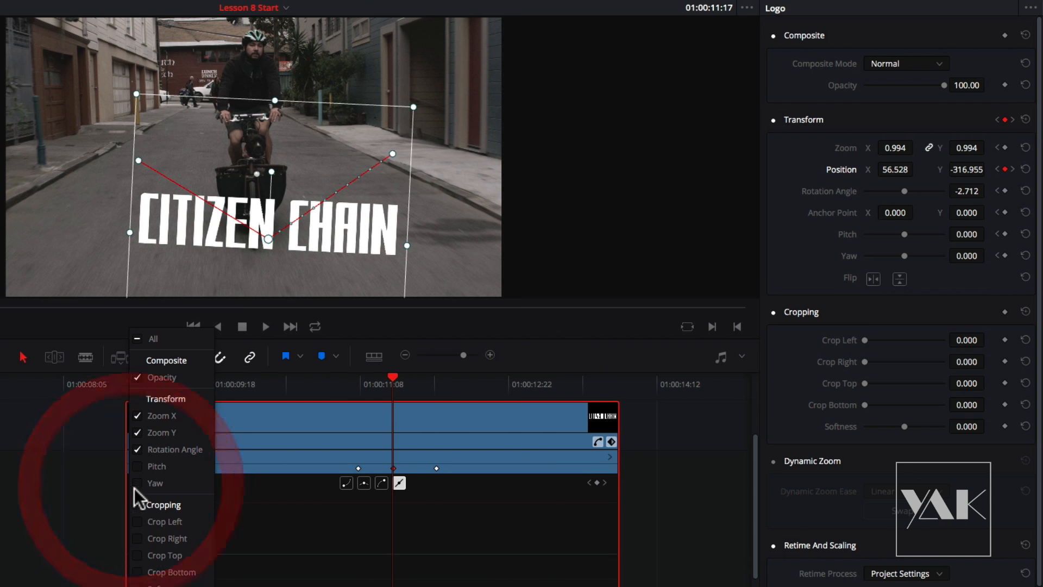
{"action": "left_click", "coordinate": [137, 416]}
{"action": "left_click", "coordinate": [140, 436]}
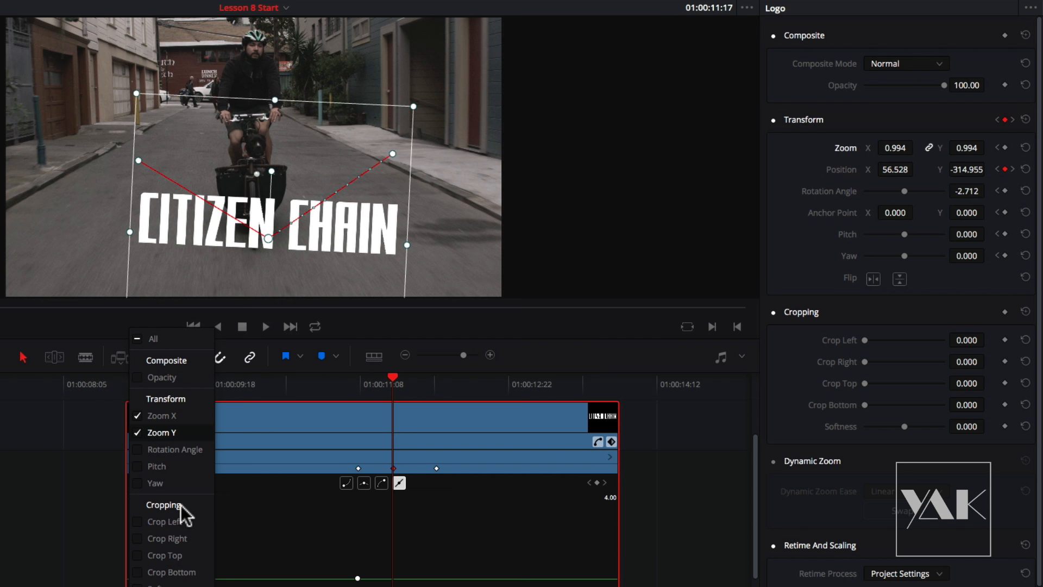
{"action": "left_click", "coordinate": [138, 450]}
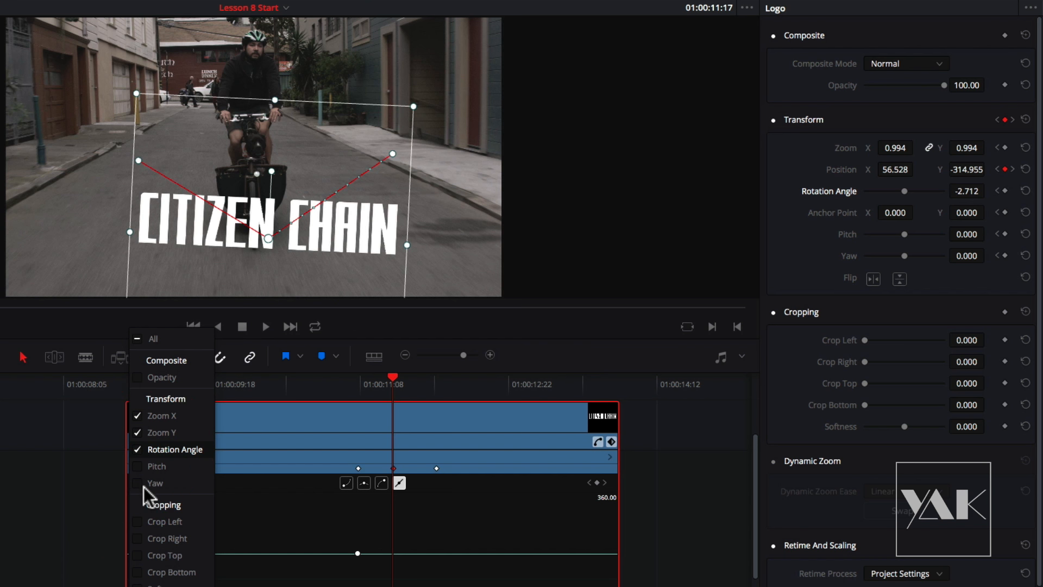
{"action": "left_click", "coordinate": [139, 467]}
{"action": "left_click", "coordinate": [136, 479]}
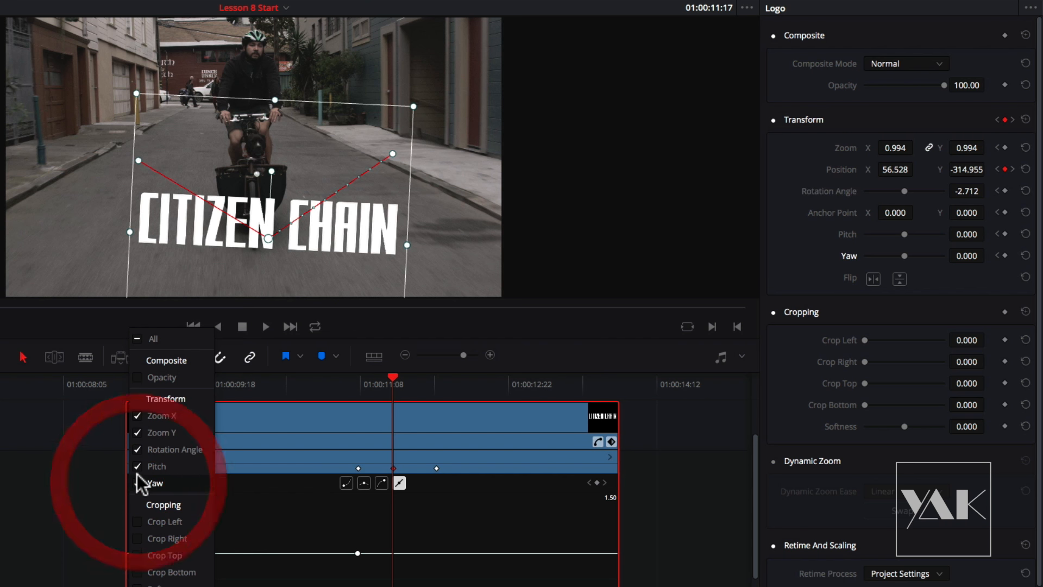
{"action": "left_click", "coordinate": [293, 515]}
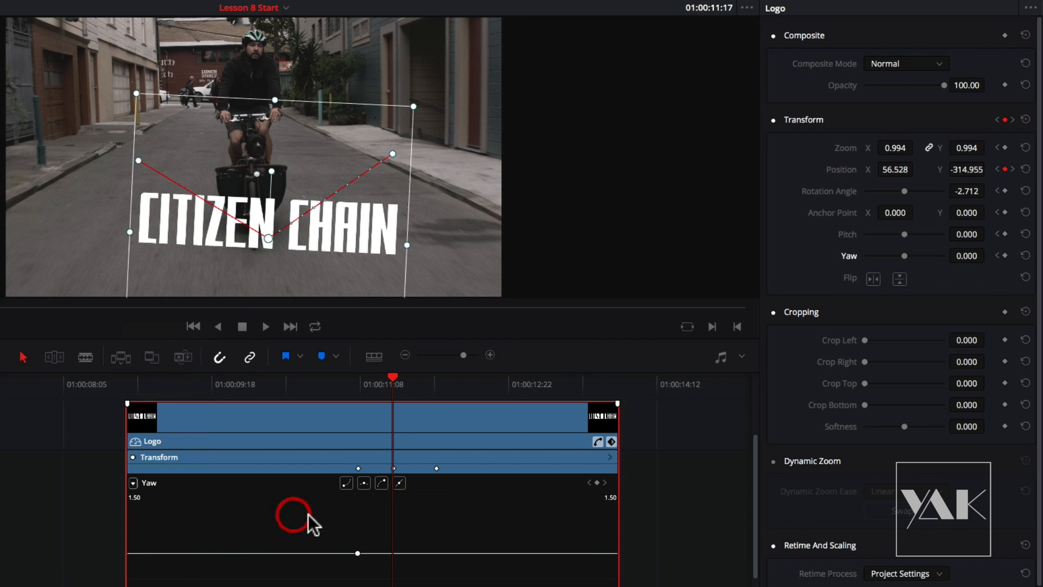
- Hide the Logo clip's curve and keyframe displays and reset all of its Transform parameters
{"action": "left_click", "coordinate": [598, 441]}
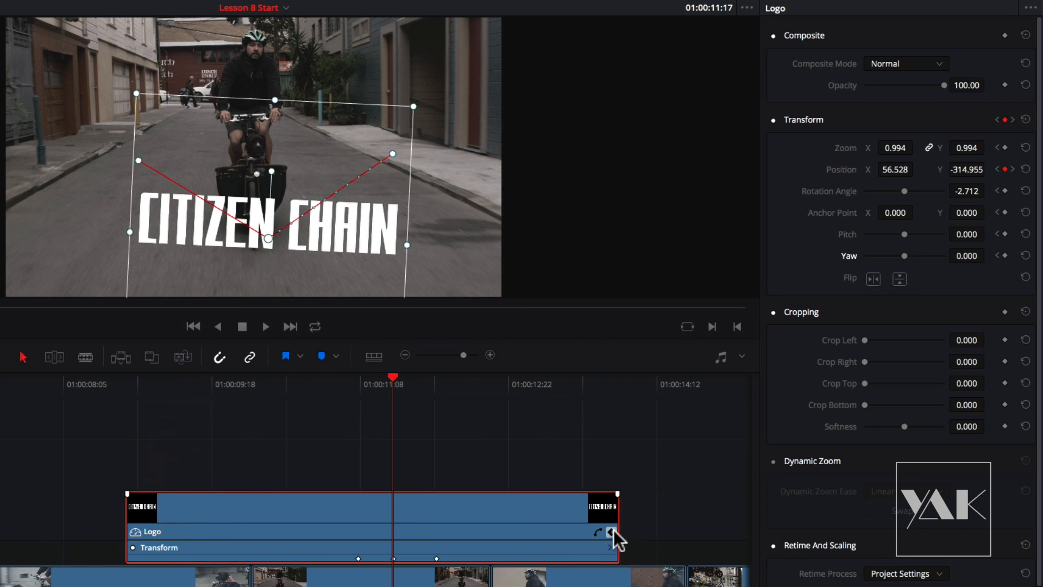
{"action": "mouse_move", "coordinate": [393, 380]}
{"action": "left_mouse_down"}
{"action": "mouse_move", "coordinate": [311, 380]}
{"action": "mouse_move", "coordinate": [452, 379]}
{"action": "mouse_move", "coordinate": [374, 392]}
{"action": "mouse_move", "coordinate": [387, 387]}
{"action": "left_mouse_up"}
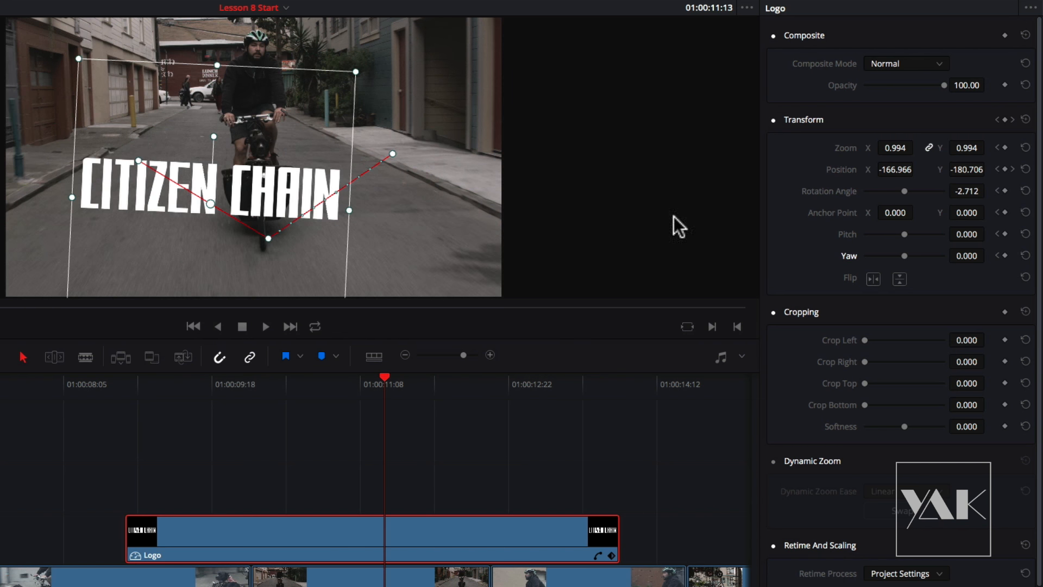
{"action": "left_click", "coordinate": [1026, 120]}
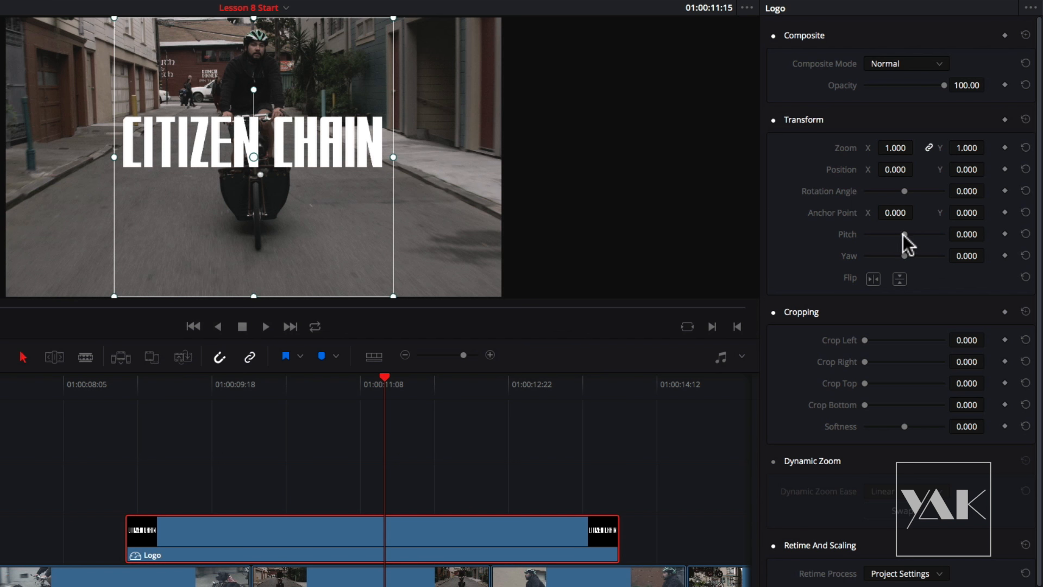
- Place the logo at about X 43.043, Y -459.130, try Pitch values of about 1.322 and 0.588 and a Yaw tilt, and reset both tilts
{"action": "left_click_drag", "start_coordinate": [903, 233], "coordinate": [939, 224]}
{"action": "left_click_drag", "start_coordinate": [253, 158], "coordinate": [281, 287]}
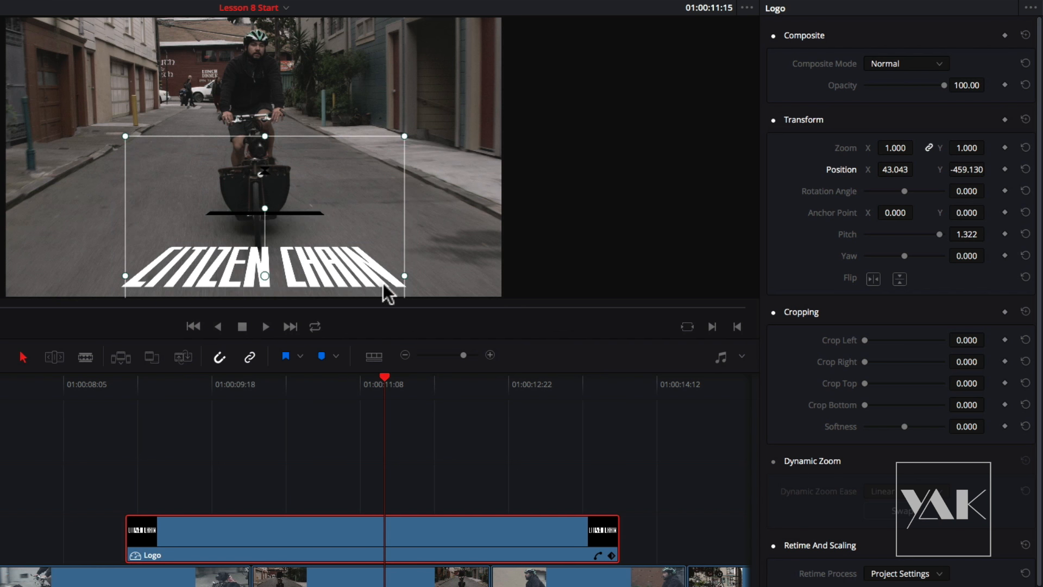
{"action": "left_click_drag", "start_coordinate": [963, 237], "coordinate": [568, 260]}
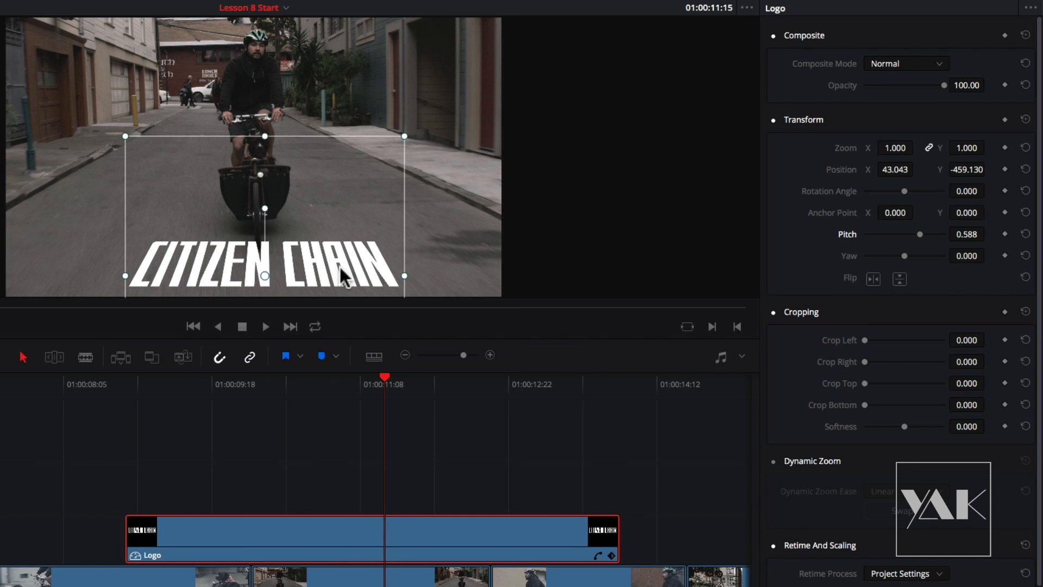
{"action": "left_click", "coordinate": [1026, 234]}
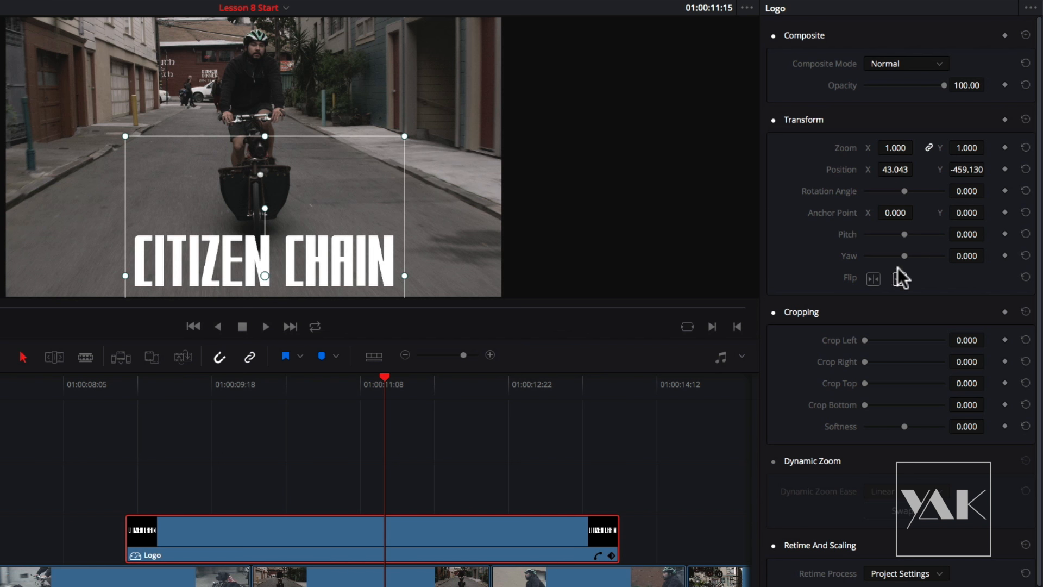
{"action": "left_click_drag", "start_coordinate": [901, 255], "coordinate": [945, 266]}
{"action": "left_click", "coordinate": [1025, 255]}
- Move the logo to about X 27.391, Y -49.565 and set its anchor point X to -543
{"action": "left_click_drag", "start_coordinate": [260, 276], "coordinate": [260, 167]}
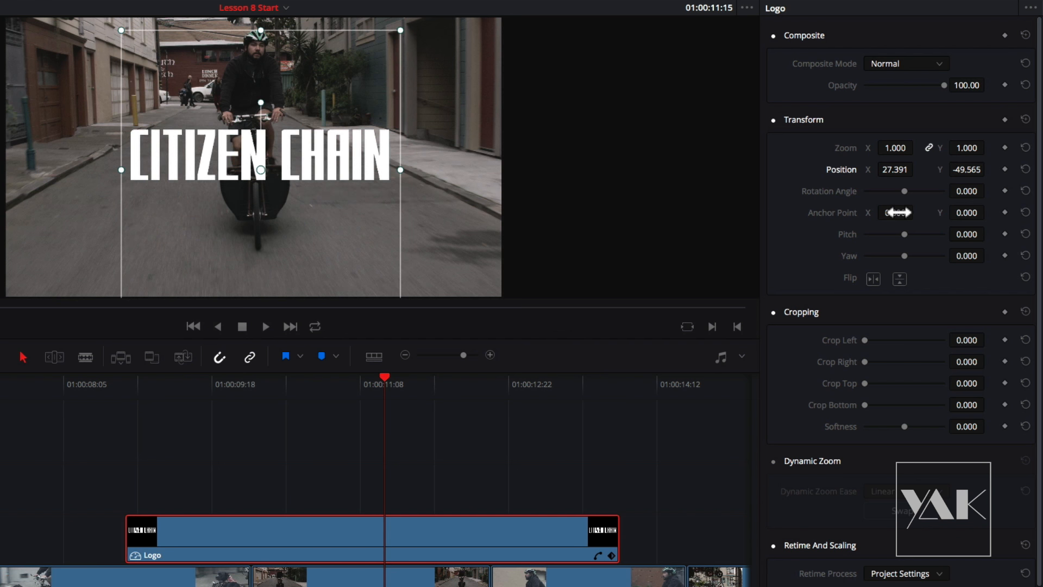
{"action": "left_click_drag", "start_coordinate": [900, 213], "coordinate": [639, 212]}
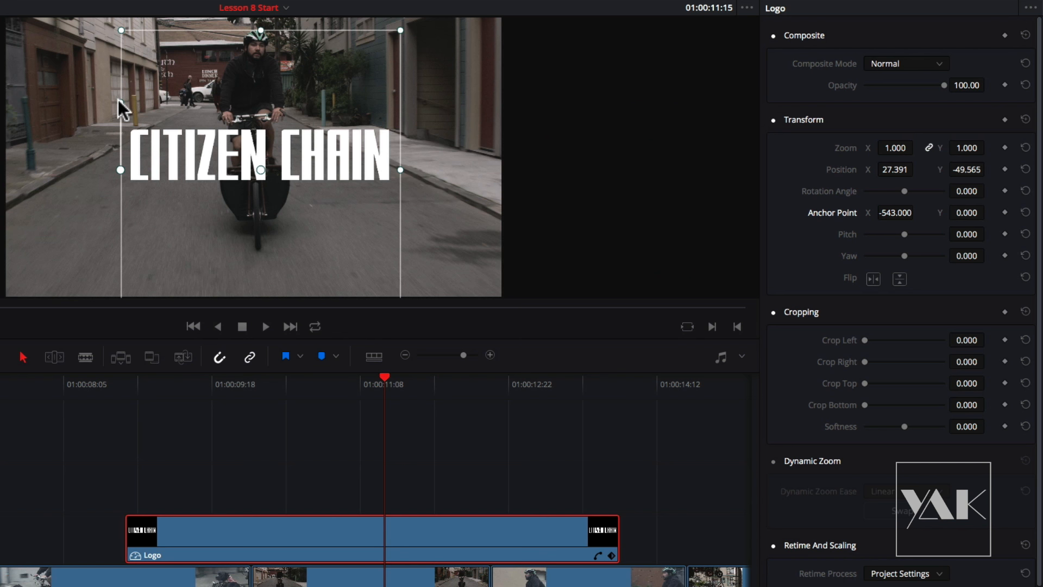
- Rotate the logo by about -1.597 around its shifted anchor point, try a Yaw turn, and reset both parameters
{"action": "left_click_drag", "start_coordinate": [119, 101], "coordinate": [141, 104]}
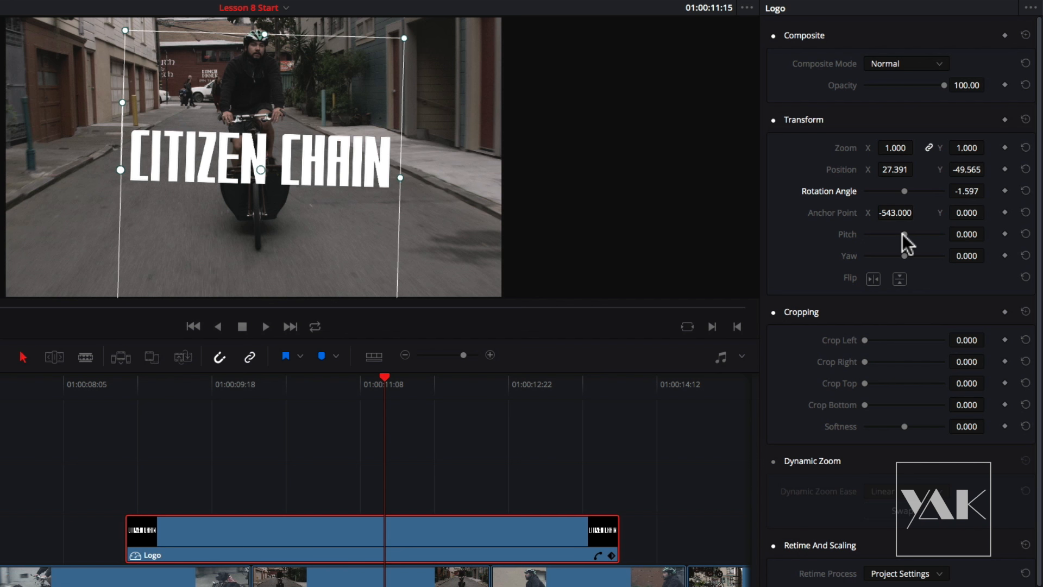
{"action": "left_click_drag", "start_coordinate": [904, 256], "coordinate": [923, 266]}
{"action": "left_click", "coordinate": [1025, 256]}
{"action": "mouse_move", "coordinate": [911, 191]}
{"action": "left_mouse_down"}
{"action": "mouse_move", "coordinate": [900, 190]}
{"action": "mouse_move", "coordinate": [918, 186]}
{"action": "mouse_move", "coordinate": [903, 191]}
{"action": "left_mouse_up"}
{"action": "double_click", "coordinate": [904, 188]}
{"action": "left_click", "coordinate": [1025, 191]}
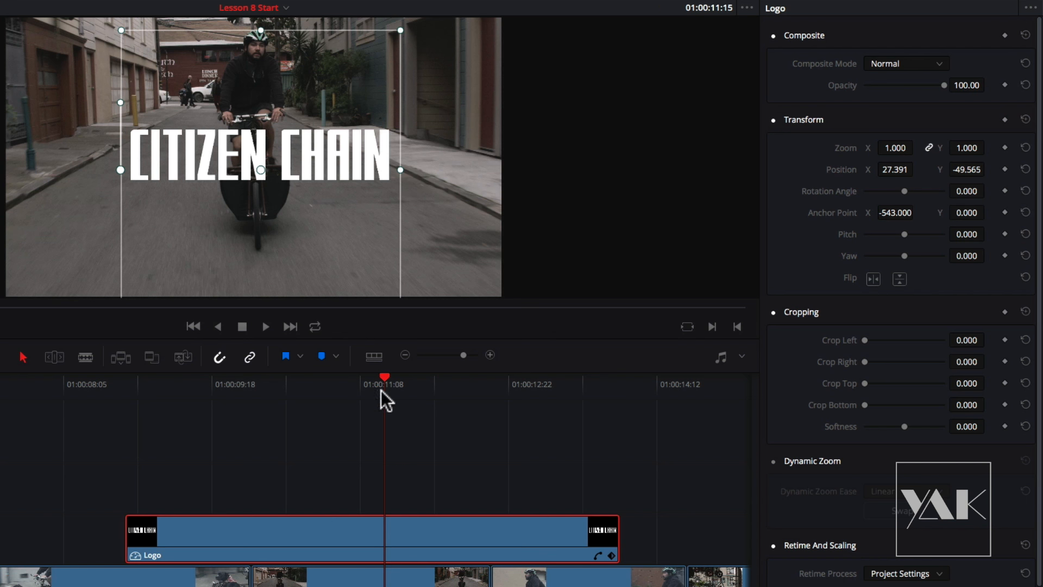
- Try the horizontal and the vertical flip on the Cycle_Work_Side_CU clip around 01:00:14:09, and turn both off
{"action": "left_click_drag", "start_coordinate": [568, 393], "coordinate": [644, 393]}
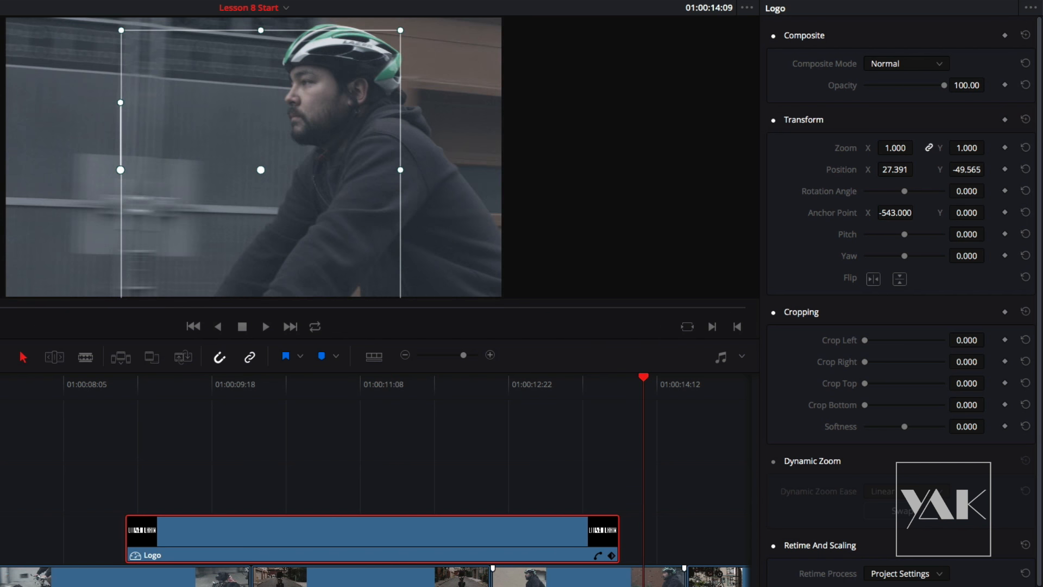
{"action": "left_click", "coordinate": [598, 583]}
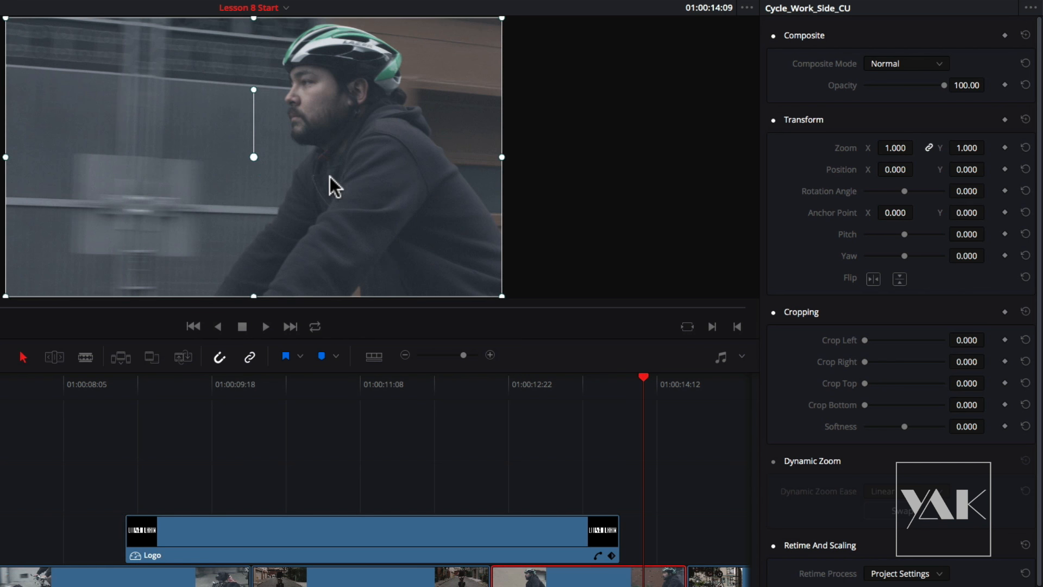
{"action": "left_click", "coordinate": [873, 279]}
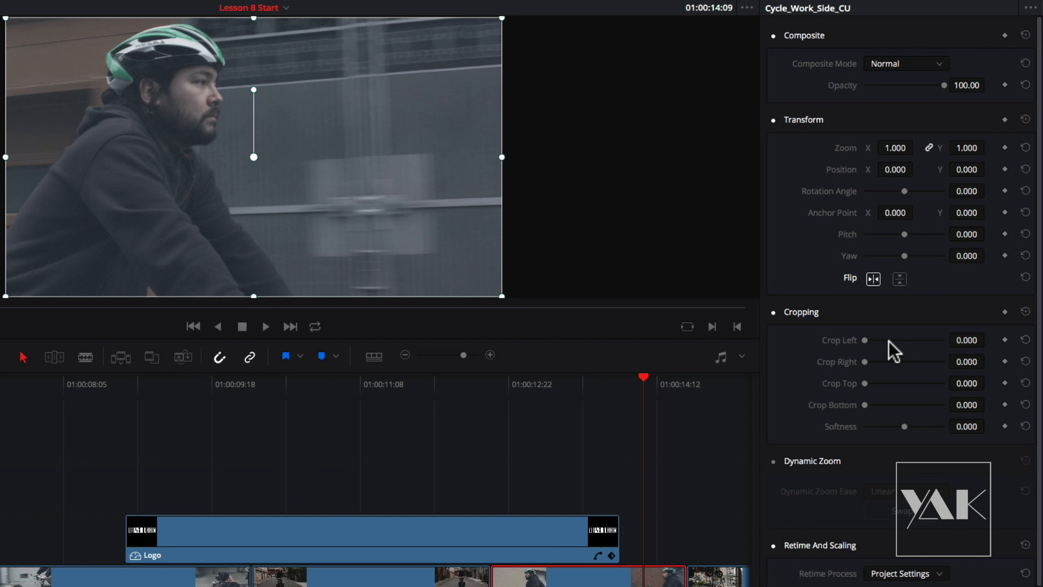
{"action": "left_click", "coordinate": [651, 380]}
{"action": "left_click_drag", "start_coordinate": [649, 379], "coordinate": [647, 382]}
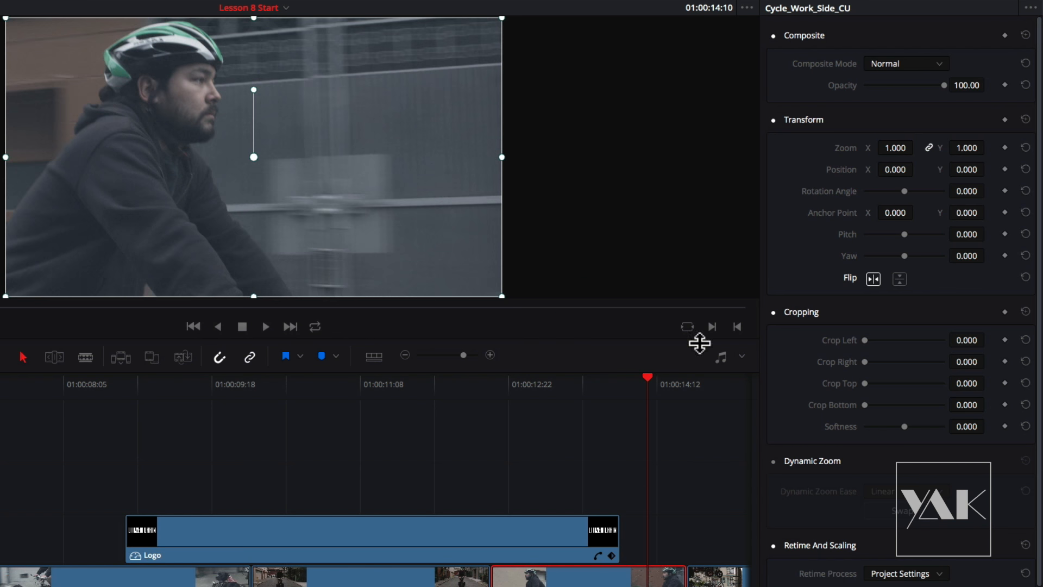
{"action": "left_click_drag", "start_coordinate": [647, 376], "coordinate": [639, 379]}
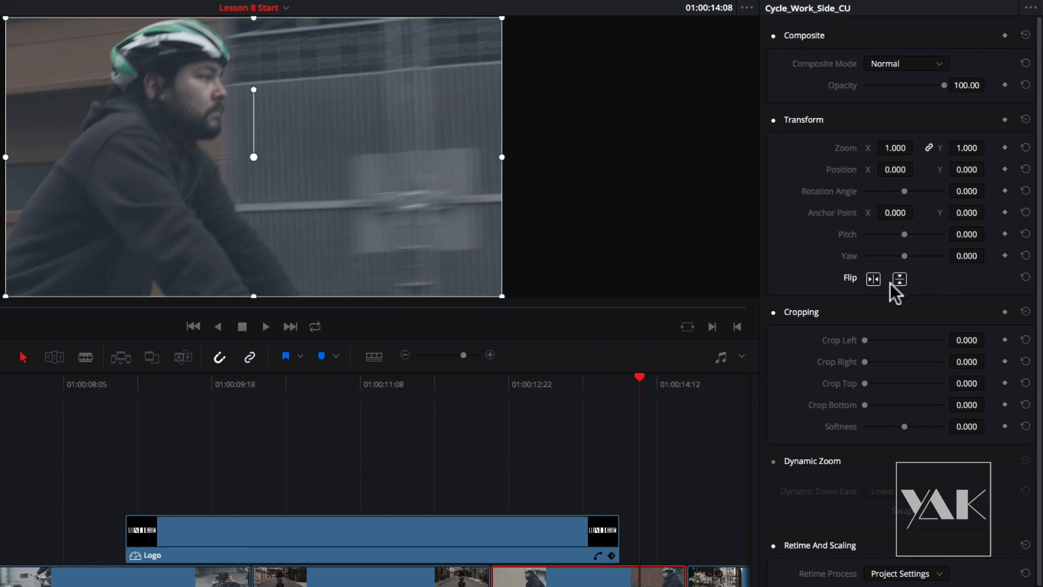
{"action": "left_click", "coordinate": [872, 278]}
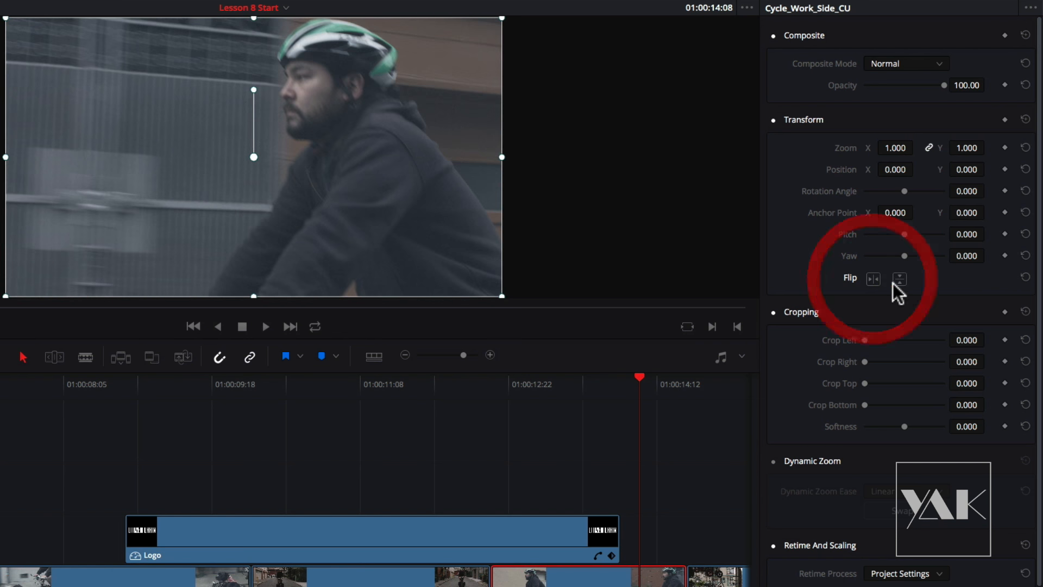
{"action": "left_click", "coordinate": [900, 279]}
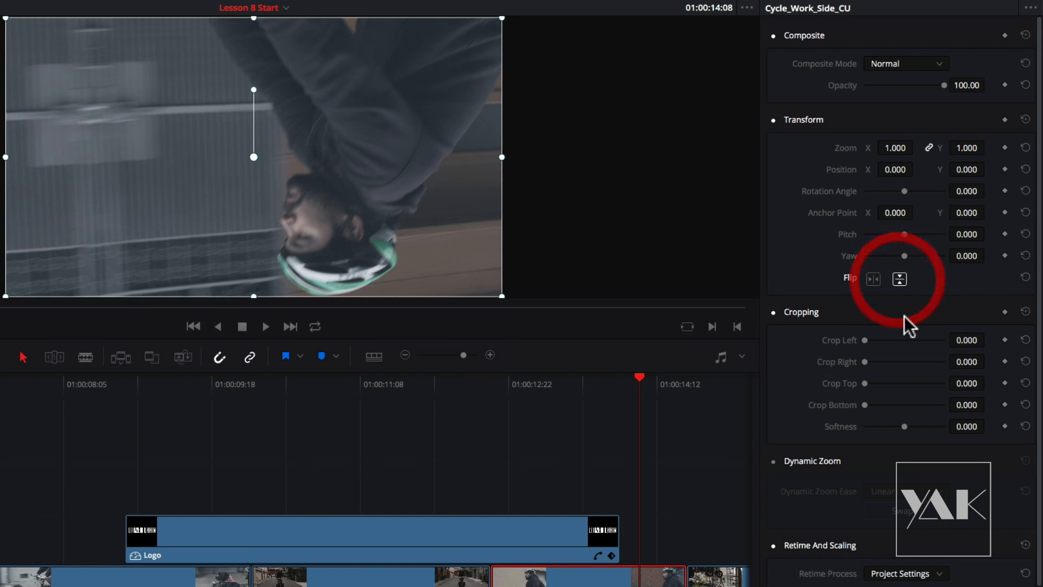
{"action": "left_click", "coordinate": [898, 281]}
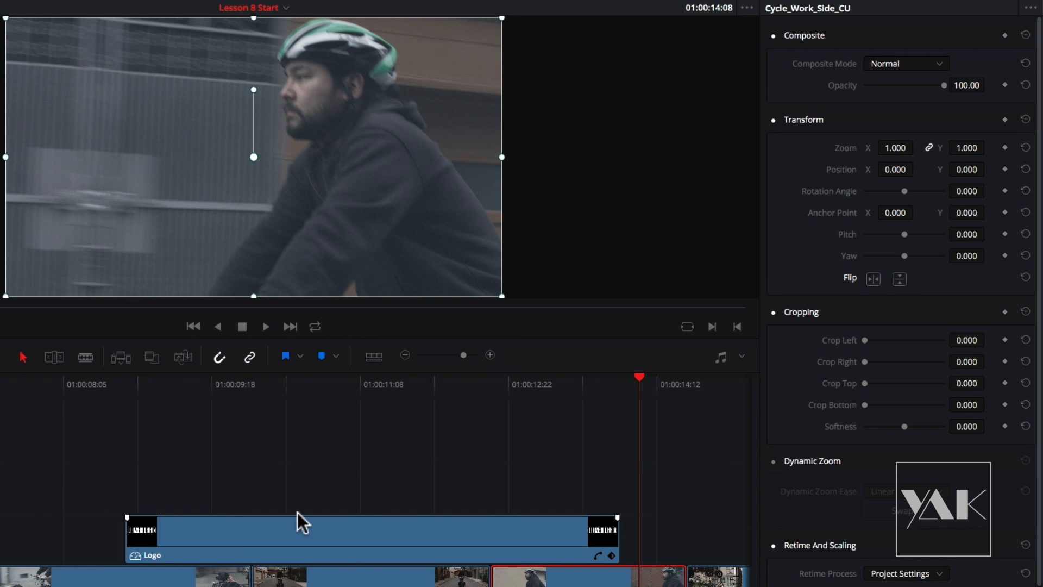
- Move the Logo clip to the very start of the timeline on the Video 1 track
{"action": "scroll", "coordinate": [227, 494], "scroll_direction": "down", "scroll_amount": 3}
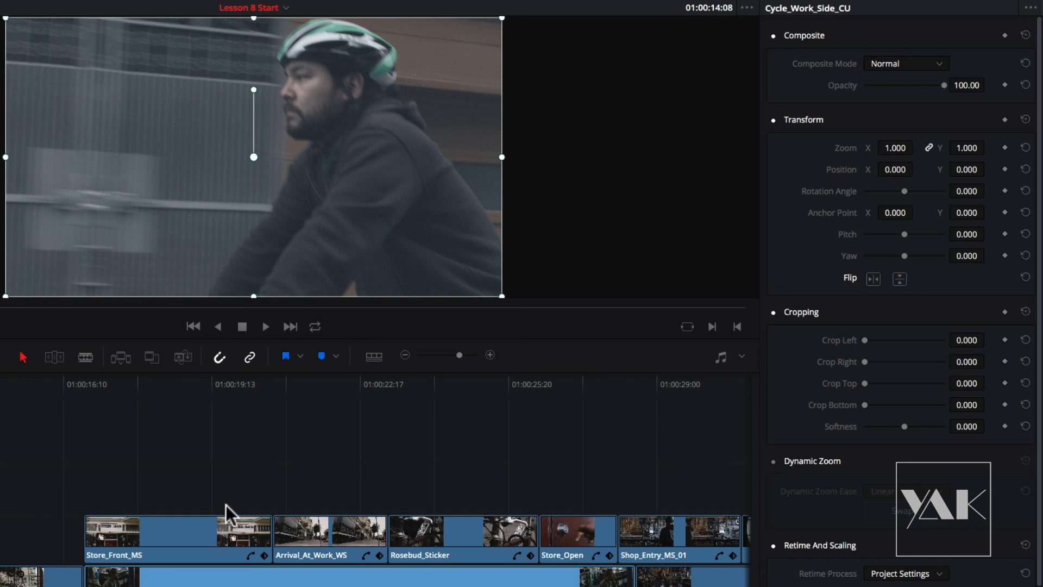
{"action": "scroll", "coordinate": [168, 496], "scroll_direction": "left", "scroll_amount": 5}
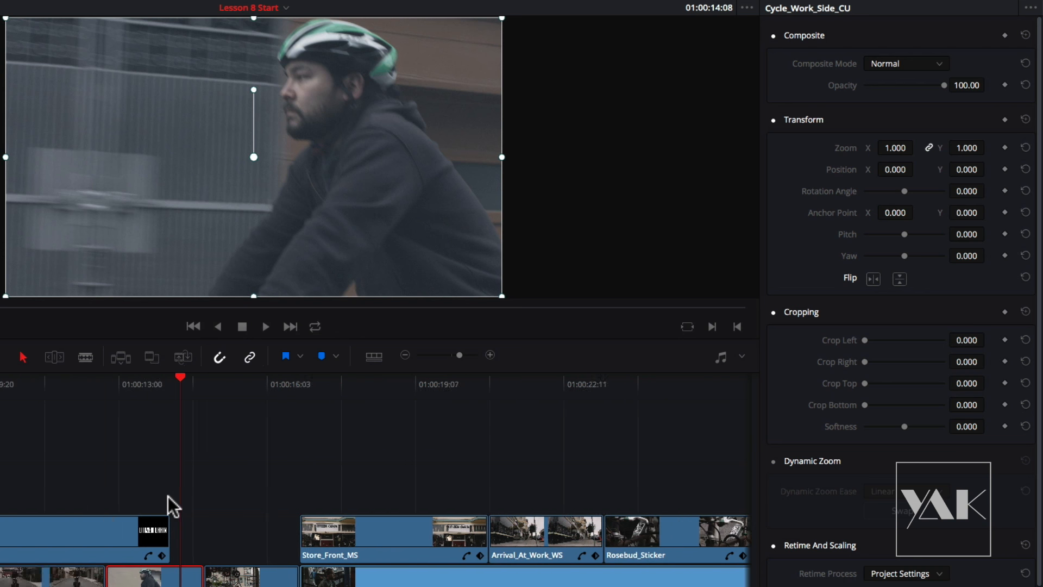
{"action": "left_click_drag", "start_coordinate": [248, 533], "coordinate": [93, 513]}
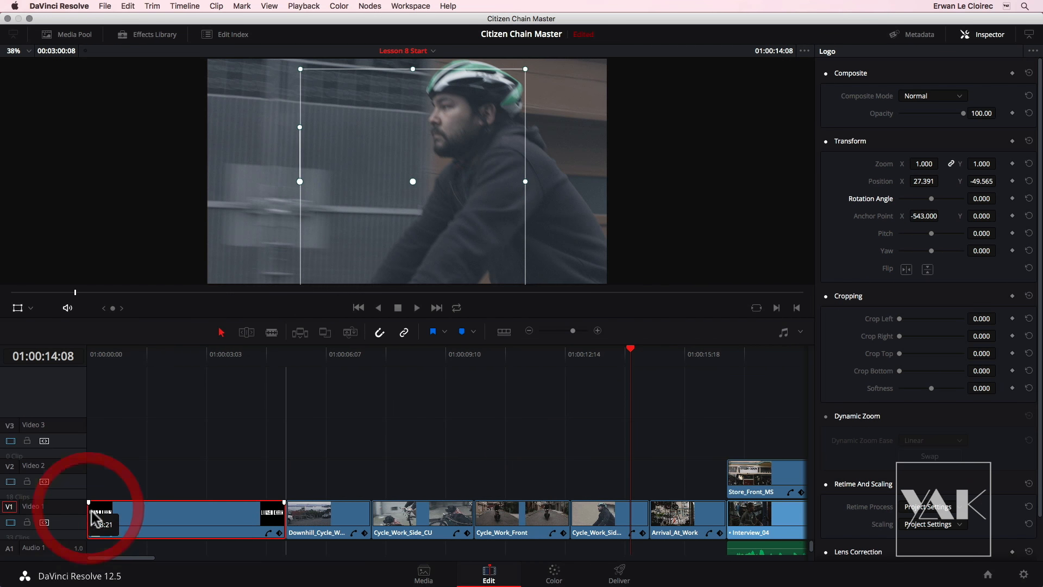
- Move the Cycle_Work_Front clip onto Video 2 above the following side-view clip and trim its end to match that clip
{"action": "left_click_drag", "start_coordinate": [557, 360], "coordinate": [531, 363]}
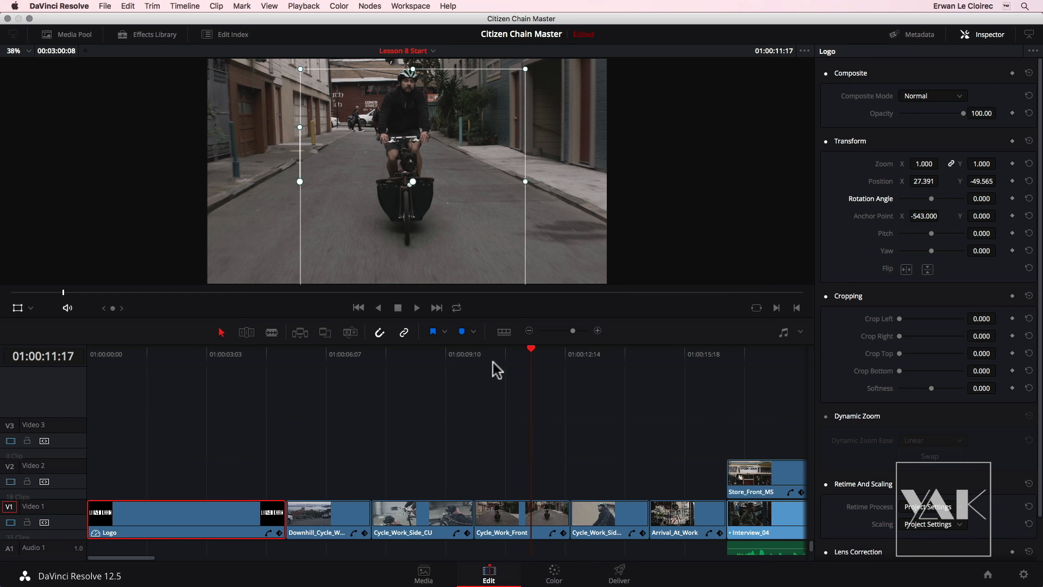
{"action": "left_click_drag", "start_coordinate": [513, 363], "coordinate": [512, 363]}
{"action": "left_click", "coordinate": [508, 506]}
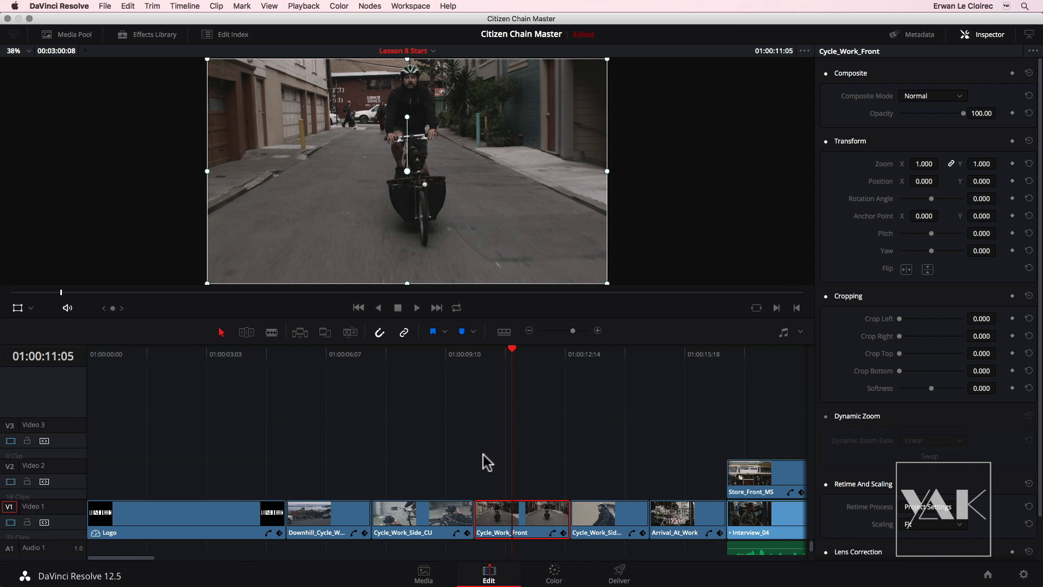
{"action": "left_click_drag", "start_coordinate": [526, 523], "coordinate": [623, 476]}
{"action": "mouse_move", "coordinate": [596, 354]}
{"action": "left_mouse_down"}
{"action": "mouse_move", "coordinate": [607, 354]}
{"action": "mouse_move", "coordinate": [599, 354]}
{"action": "left_mouse_up"}
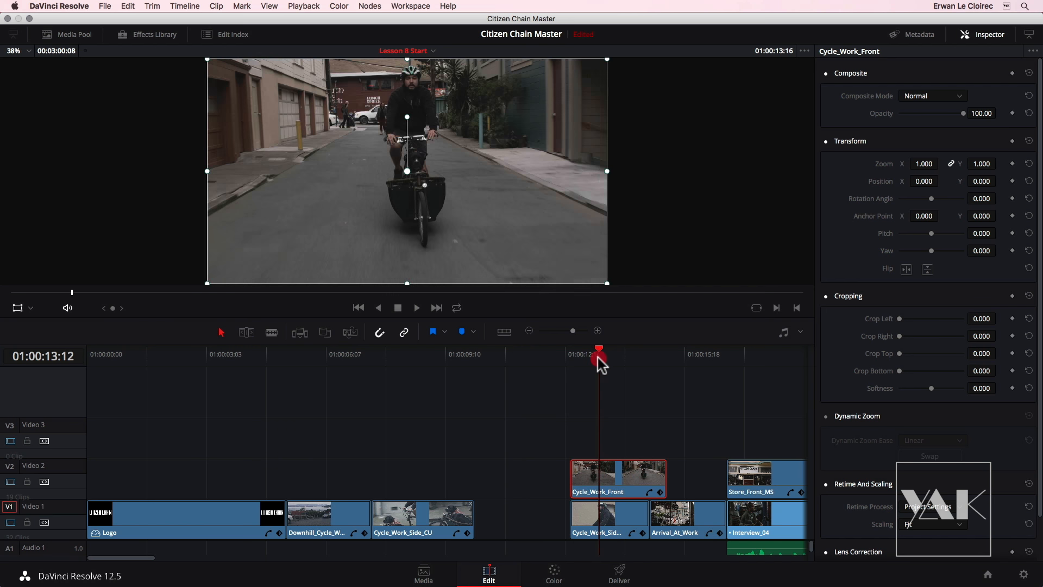
{"action": "left_click_drag", "start_coordinate": [665, 479], "coordinate": [650, 478]}
{"action": "left_click_drag", "start_coordinate": [595, 354], "coordinate": [597, 356]}
- Crop Cycle_Work_Front by 683.378 left and 634.489 right, and move it to about X -592.174, Y 5.217
{"action": "left_click", "coordinate": [609, 481]}
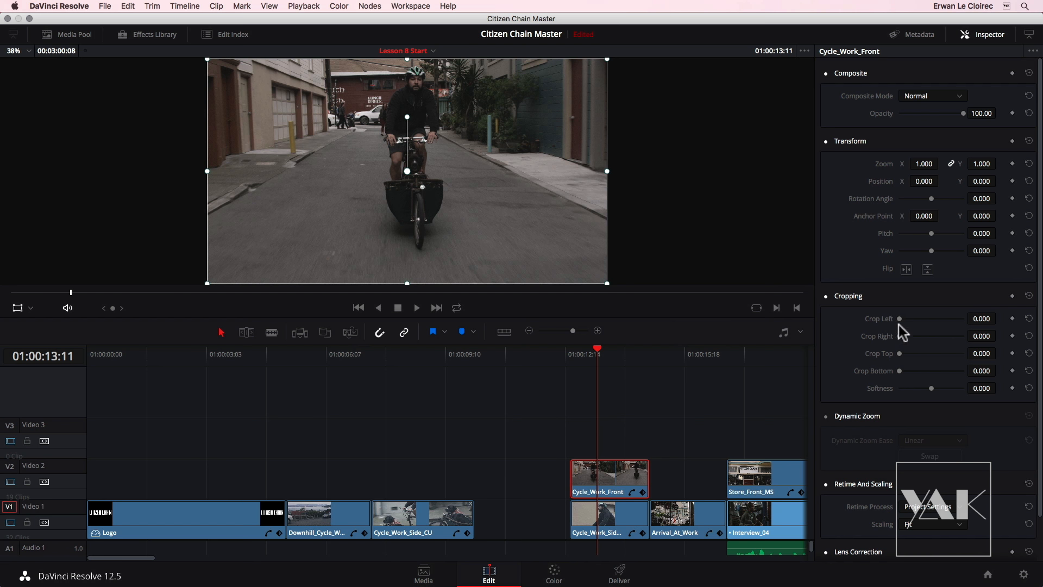
{"action": "left_click_drag", "start_coordinate": [900, 318], "coordinate": [920, 332]}
{"action": "left_click_drag", "start_coordinate": [408, 173], "coordinate": [297, 176]}
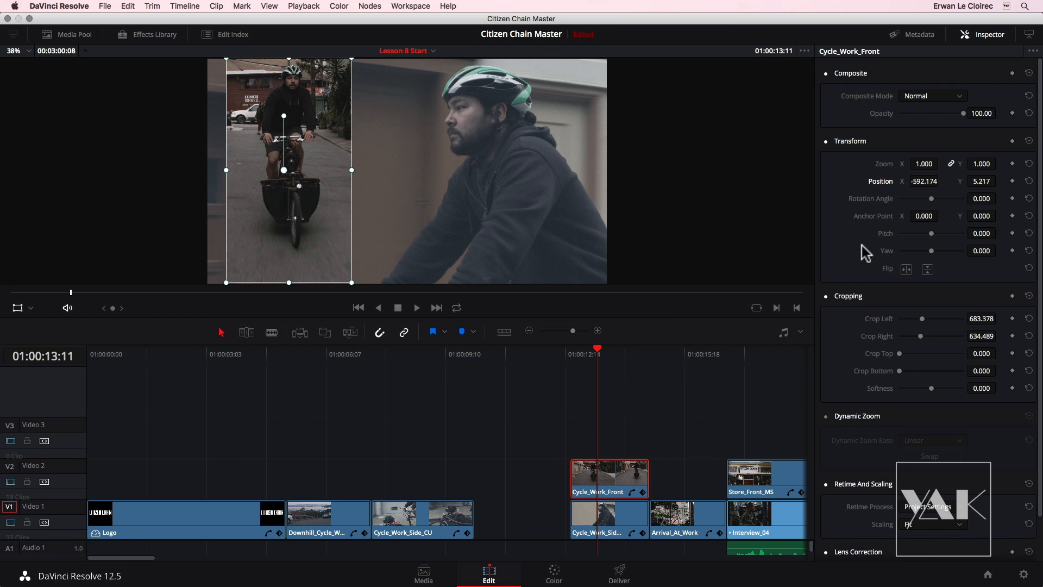
- Crop the Cycle_Work_Side_CU clip underneath by 943.700 on the left and 475.900 at the bottom
{"action": "left_click", "coordinate": [546, 522]}
{"action": "left_click", "coordinate": [595, 527]}
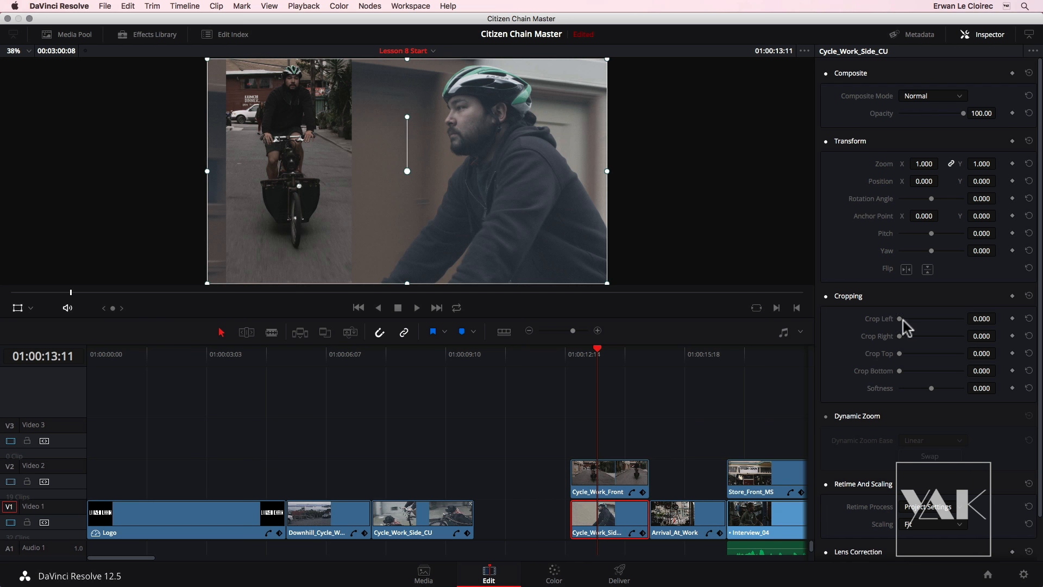
{"action": "left_click_drag", "start_coordinate": [899, 318], "coordinate": [930, 322]}
{"action": "left_click_drag", "start_coordinate": [900, 371], "coordinate": [931, 370]}
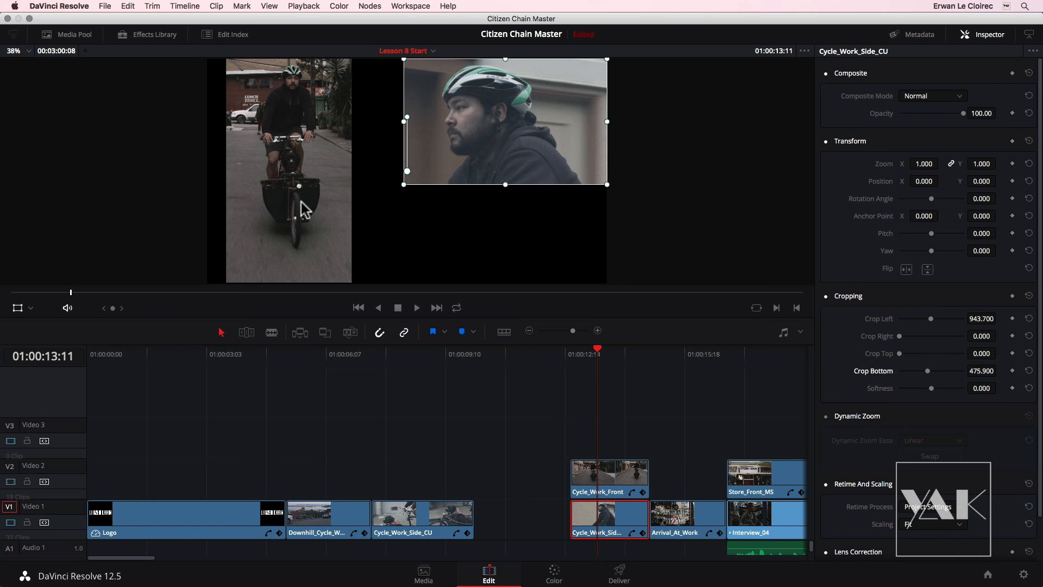
- Play the split-screen briefly and reposition the Cycle_Work_Front clip at X -602.609, Y 0.000
{"action": "left_click_drag", "start_coordinate": [295, 199], "coordinate": [294, 199]}
{"action": "key", "text": "space"}
{"action": "key", "text": "space"}
{"action": "left_click", "coordinate": [595, 466]}
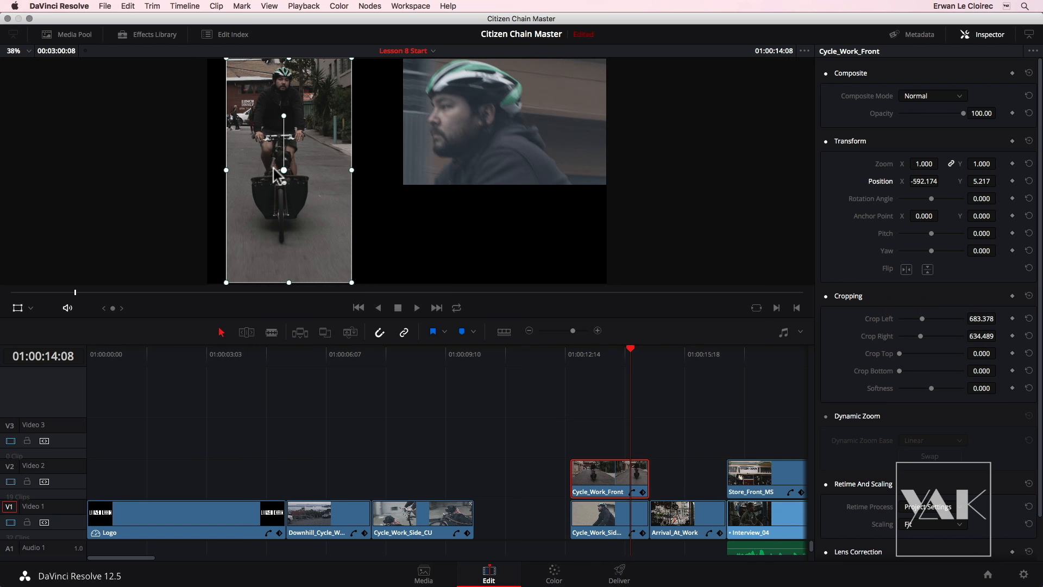
{"action": "left_click_drag", "start_coordinate": [295, 237], "coordinate": [296, 236]}
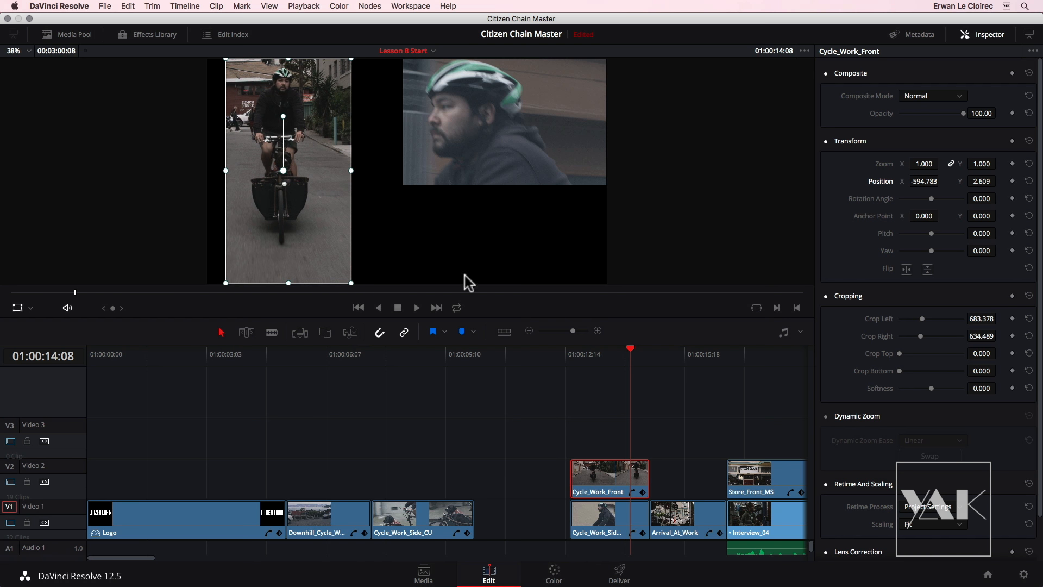
{"action": "left_click", "coordinate": [700, 235]}
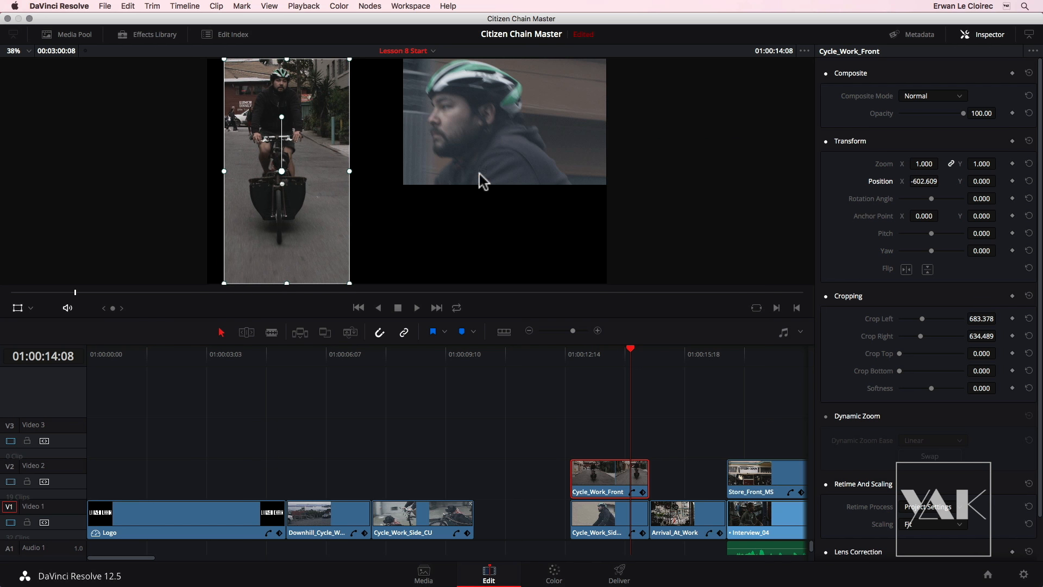
- Try a crop Softness of about 40.680 on Cycle_Work_Front at 01:00:13:17, and set it to 5.080
{"action": "mouse_move", "coordinate": [593, 359]}
{"action": "left_mouse_down"}
{"action": "mouse_move", "coordinate": [579, 358]}
{"action": "mouse_move", "coordinate": [631, 357]}
{"action": "mouse_move", "coordinate": [607, 356]}
{"action": "left_mouse_up"}
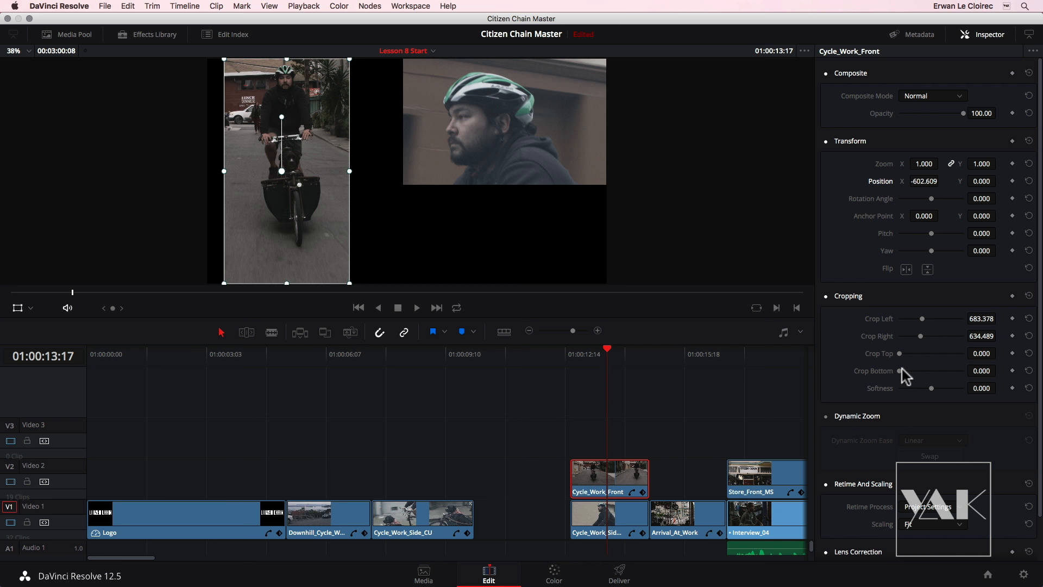
{"action": "mouse_move", "coordinate": [931, 389]}
{"action": "left_mouse_down"}
{"action": "mouse_move", "coordinate": [960, 387]}
{"action": "mouse_move", "coordinate": [923, 390]}
{"action": "mouse_move", "coordinate": [947, 391]}
{"action": "left_mouse_up"}
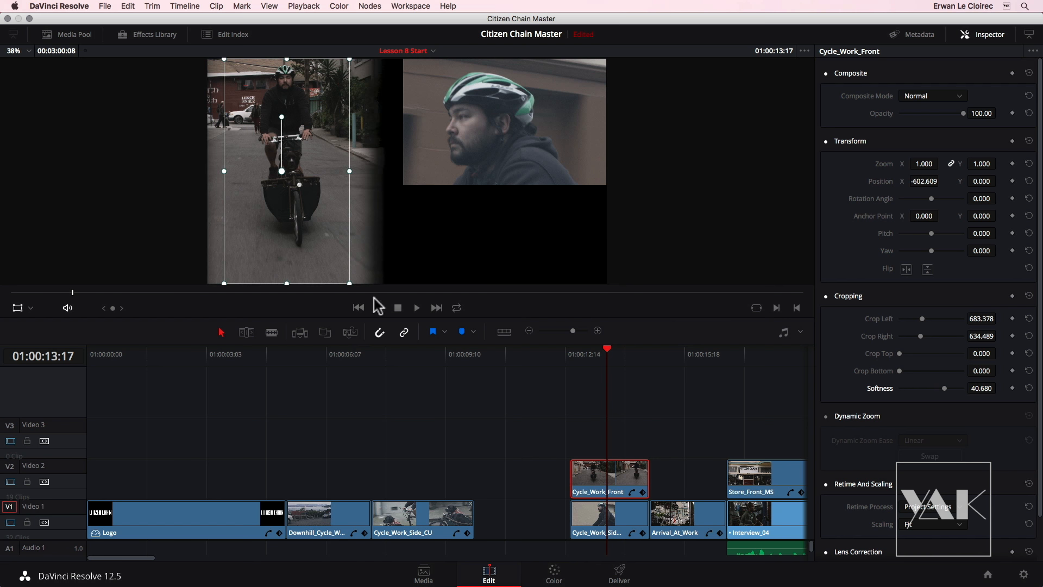
{"action": "left_click", "coordinate": [933, 388]}
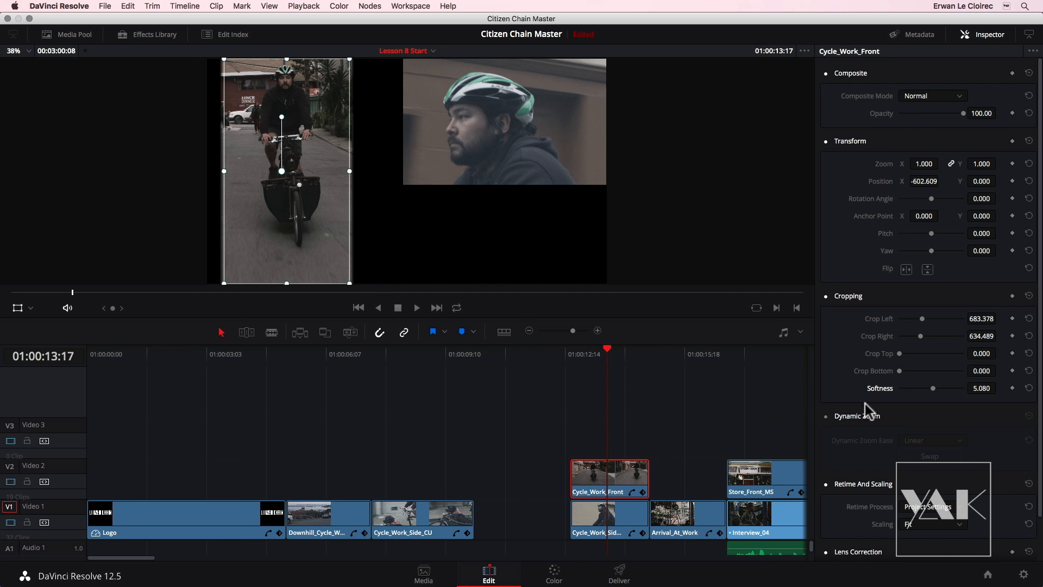
- Adjust the left crop to 752.609 with the viewer's Crop controls, and switch the on-screen controls to Dynamic Zoom
{"action": "scroll", "coordinate": [1040, 319], "scroll_direction": "down", "scroll_amount": 3}
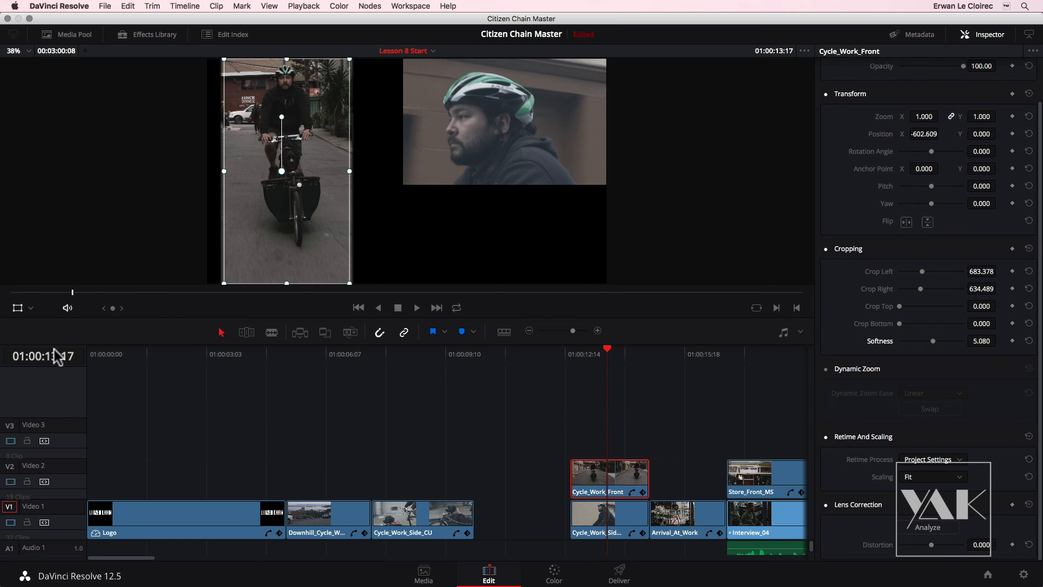
{"action": "left_click", "coordinate": [28, 309]}
{"action": "left_click", "coordinate": [37, 338]}
{"action": "left_click_drag", "start_coordinate": [222, 170], "coordinate": [239, 179]}
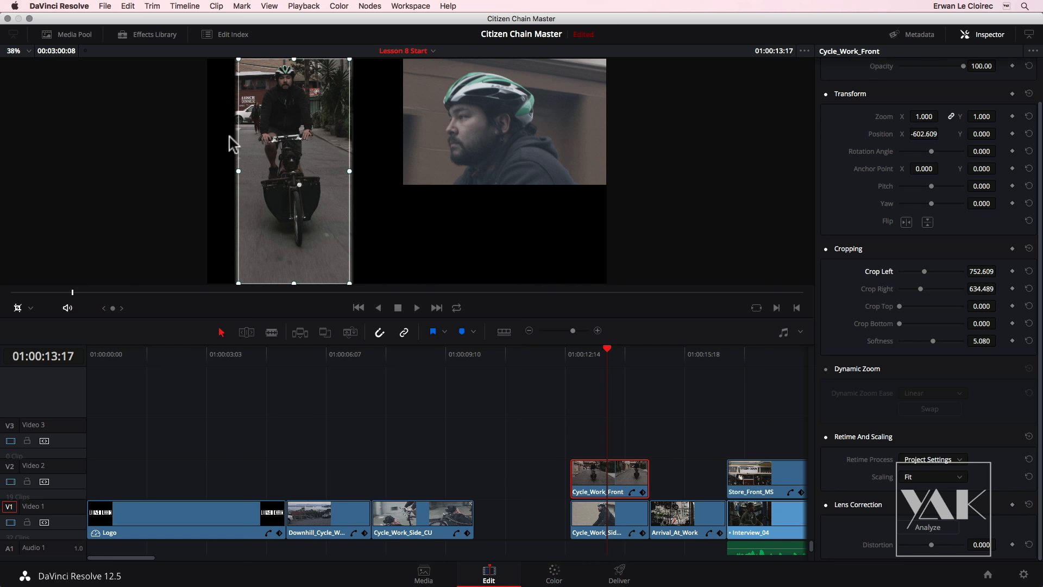
{"action": "left_click", "coordinate": [31, 308]}
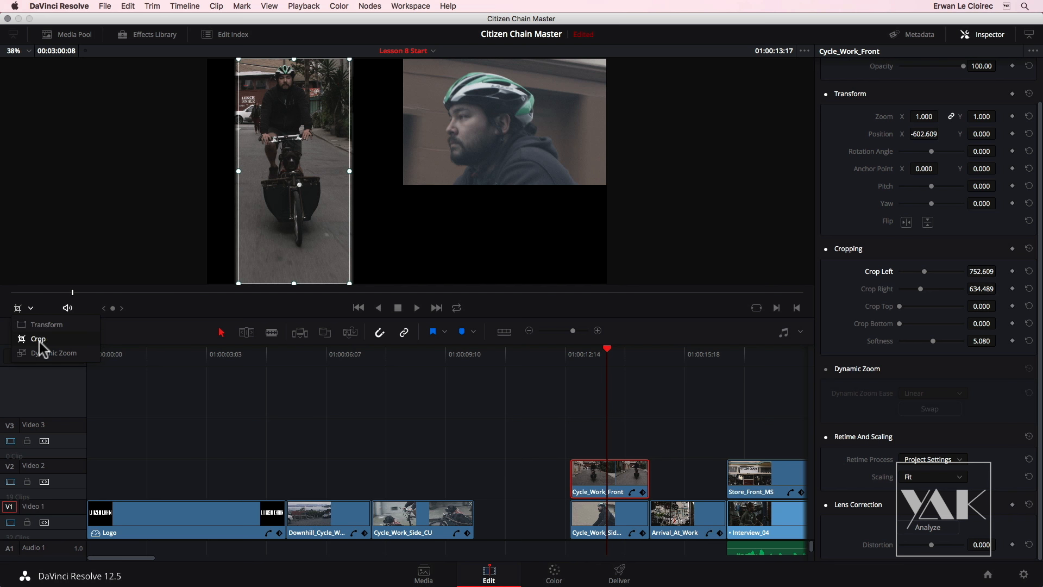
{"action": "left_click", "coordinate": [43, 353]}
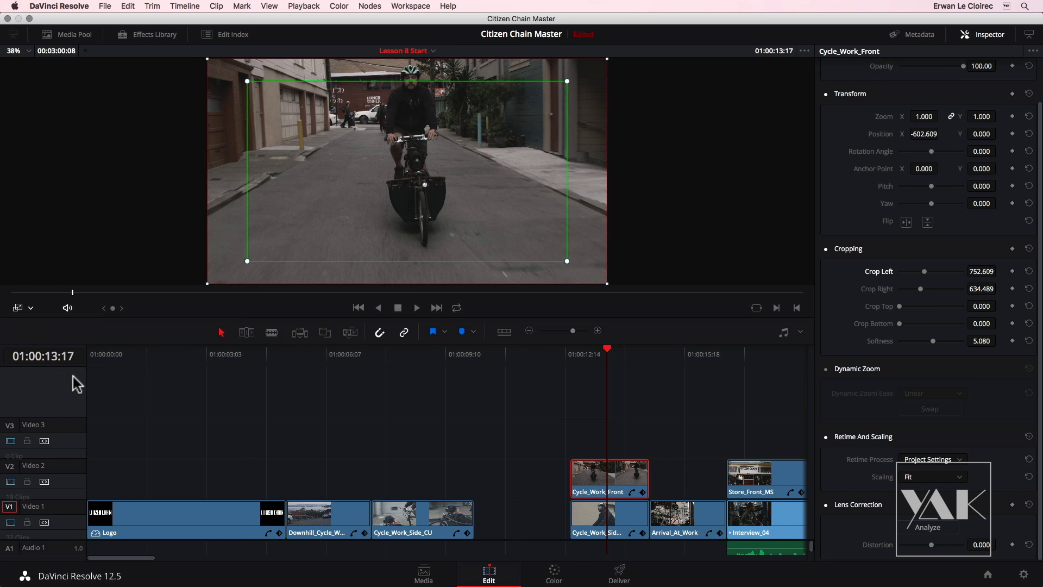
- Reset the transform and cropping settings of both stacked clips together
{"action": "left_click_drag", "start_coordinate": [591, 429], "coordinate": [625, 527]}
{"action": "left_click", "coordinate": [1028, 96]}
{"action": "left_click", "coordinate": [1028, 247]}
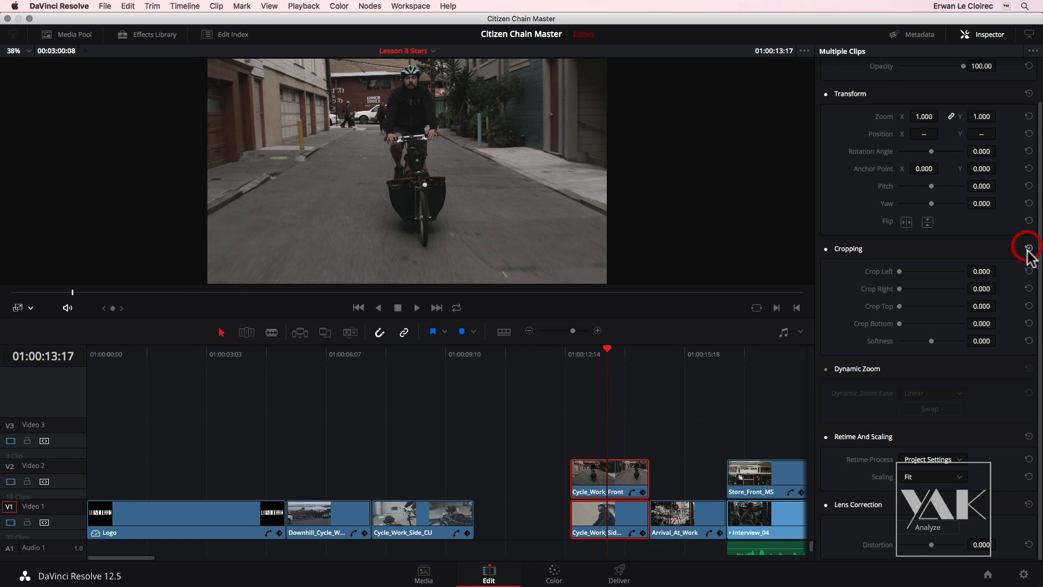
- Return the Cycle_Work_Front clip to its gap on Video 1 and restore its full length up to the following clip
{"action": "left_click", "coordinate": [553, 404]}
{"action": "left_click_drag", "start_coordinate": [602, 473], "coordinate": [568, 516]}
{"action": "left_click_drag", "start_coordinate": [543, 350], "coordinate": [513, 357]}
- Select the Arrival_At_Work clip, check its on-screen Dynamic Zoom controls around 01:00:15:09, and turn on Dynamic Zoom
{"action": "left_click_drag", "start_coordinate": [648, 378], "coordinate": [682, 382]}
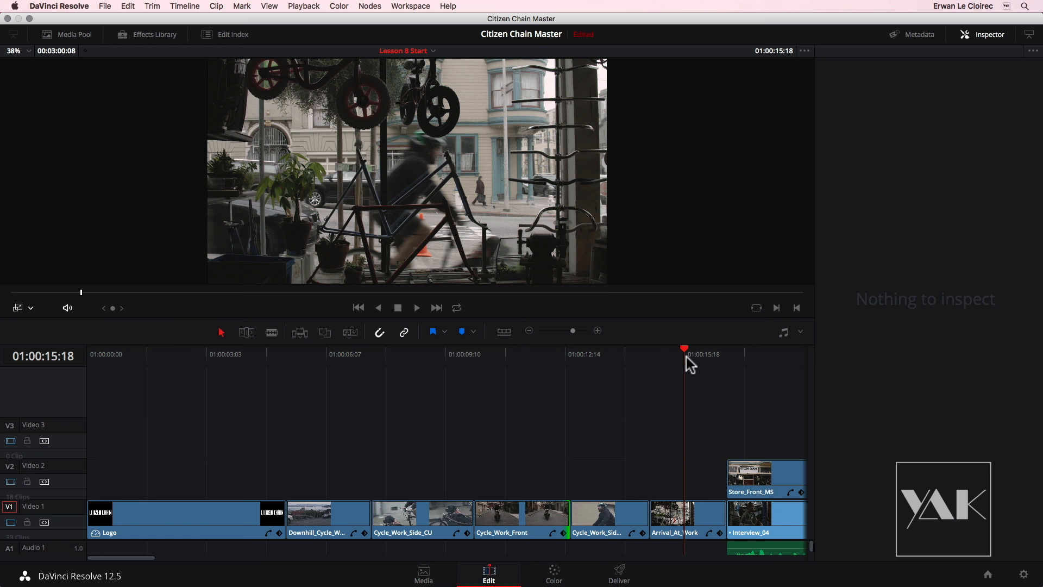
{"action": "left_click", "coordinate": [676, 513]}
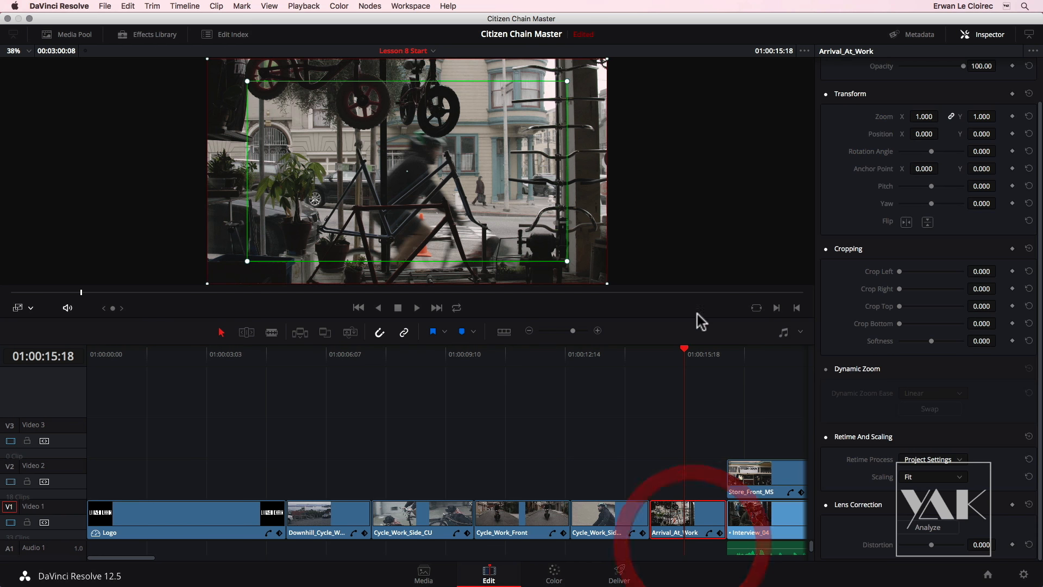
{"action": "left_click", "coordinate": [680, 352]}
{"action": "mouse_move", "coordinate": [681, 353]}
{"action": "left_mouse_down"}
{"action": "mouse_move", "coordinate": [657, 356]}
{"action": "mouse_move", "coordinate": [669, 356]}
{"action": "left_mouse_up"}
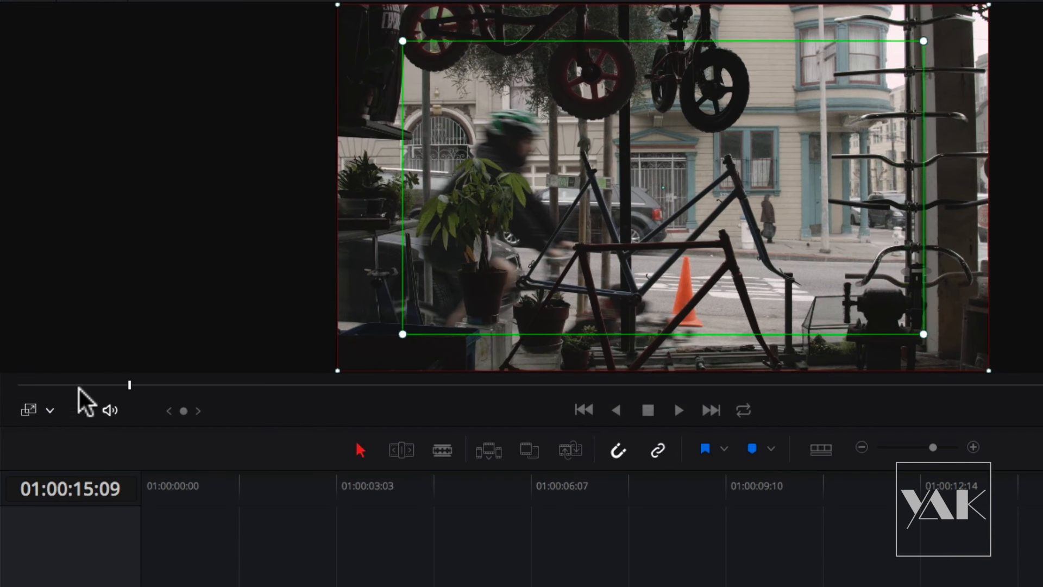
{"action": "left_click", "coordinate": [49, 411]}
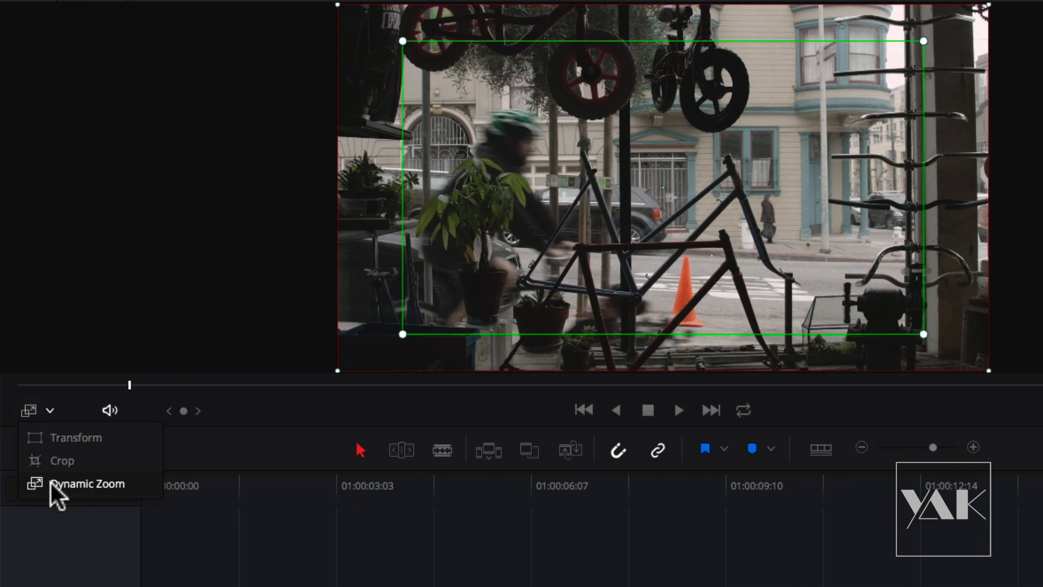
{"action": "left_click", "coordinate": [273, 406]}
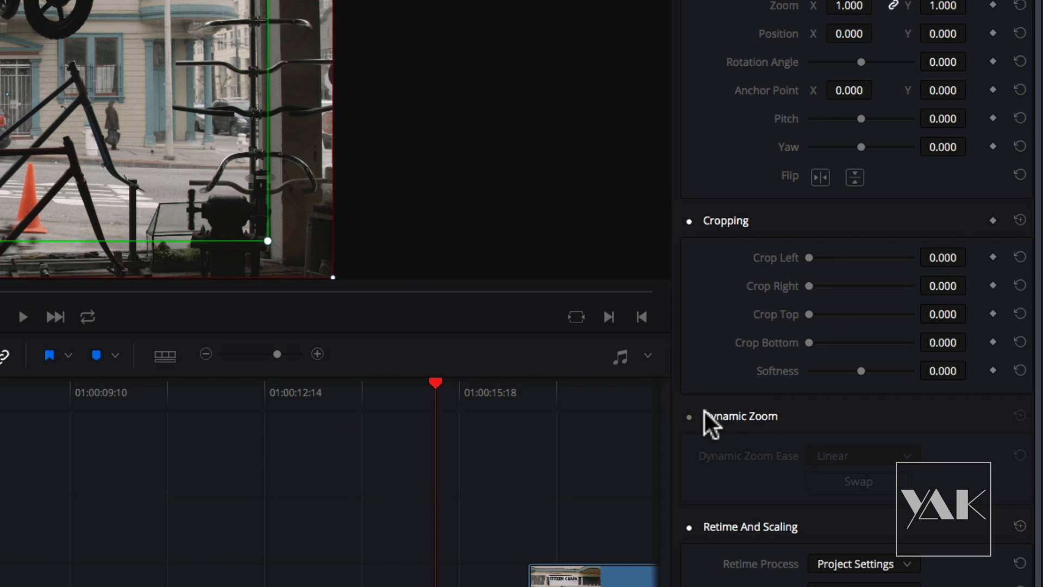
{"action": "left_click", "coordinate": [688, 417]}
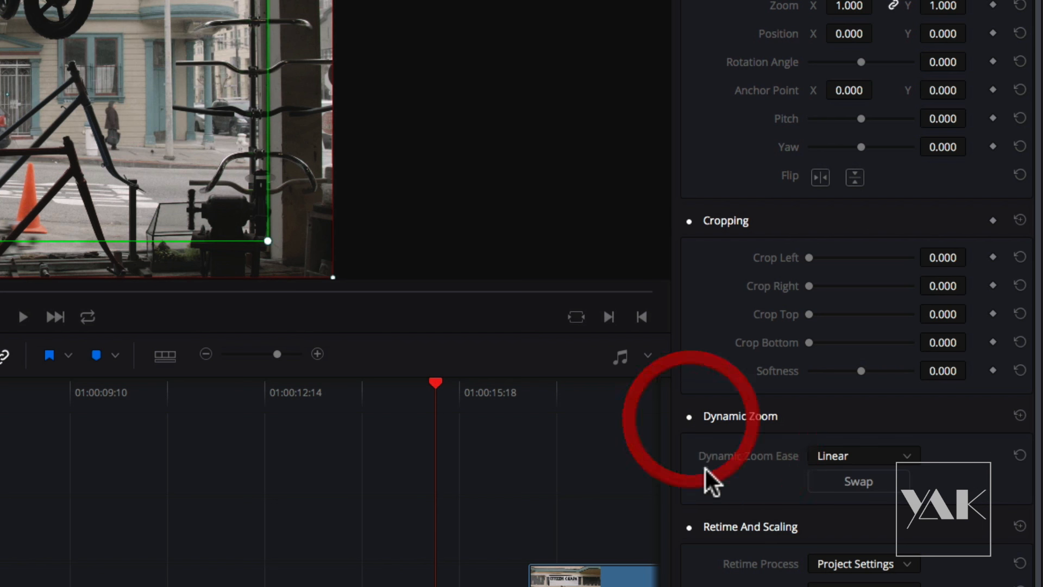
{"action": "left_click", "coordinate": [688, 416]}
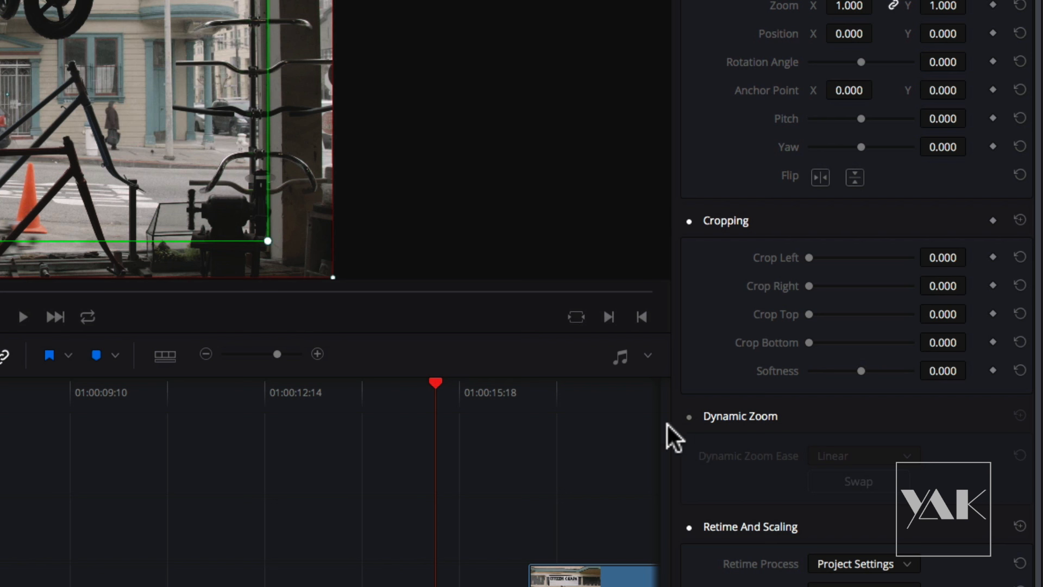
{"action": "left_click", "coordinate": [688, 417]}
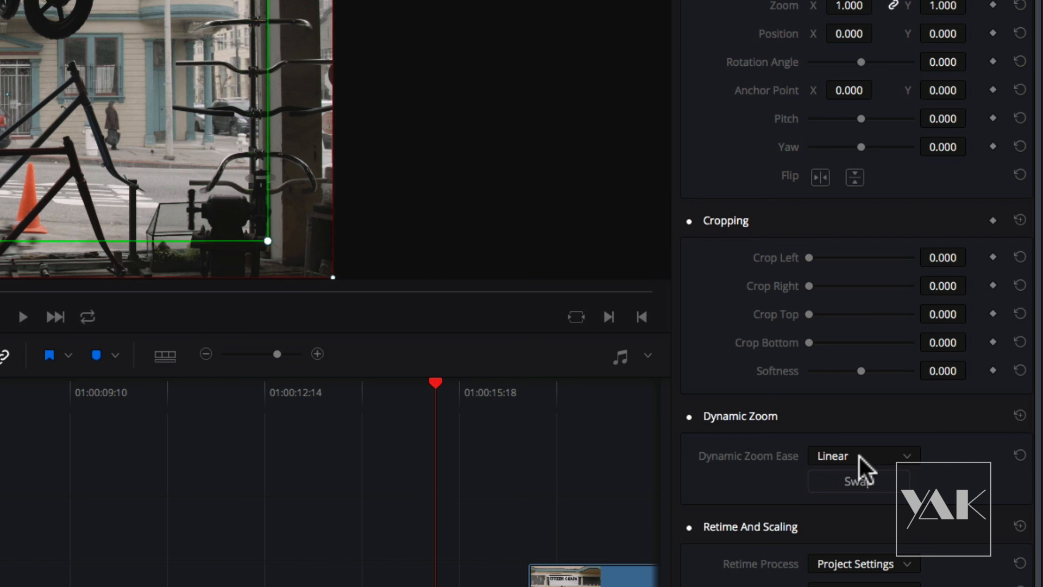
- Hide the Dynamic Zoom frames and preview the zoom frame by frame from 01:00:14:20 to 01:00:16:05, stepping back to 01:00:16:01
{"action": "left_click_drag", "start_coordinate": [431, 386], "coordinate": [471, 382]}
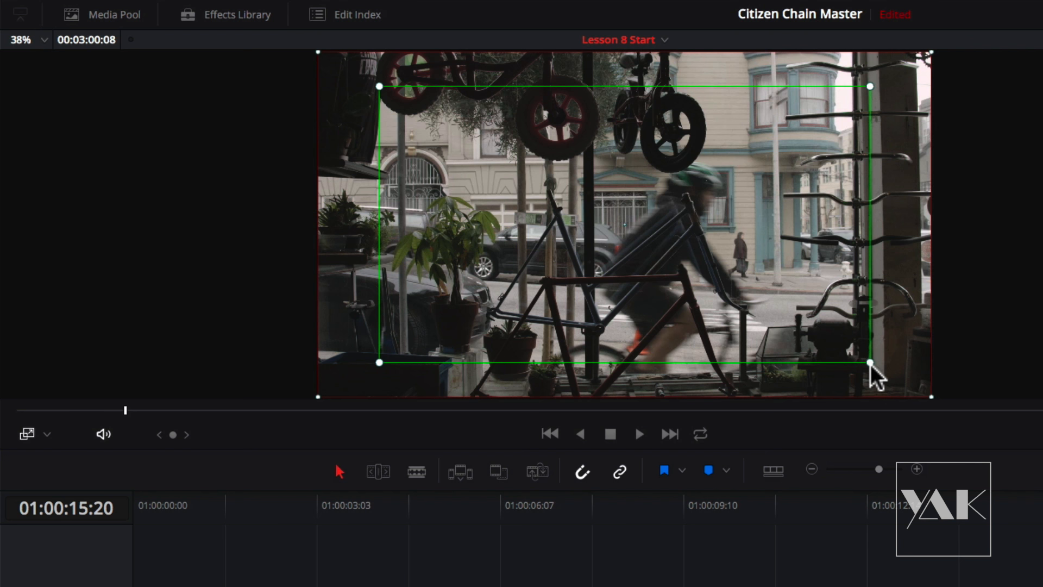
{"action": "left_click", "coordinate": [27, 434]}
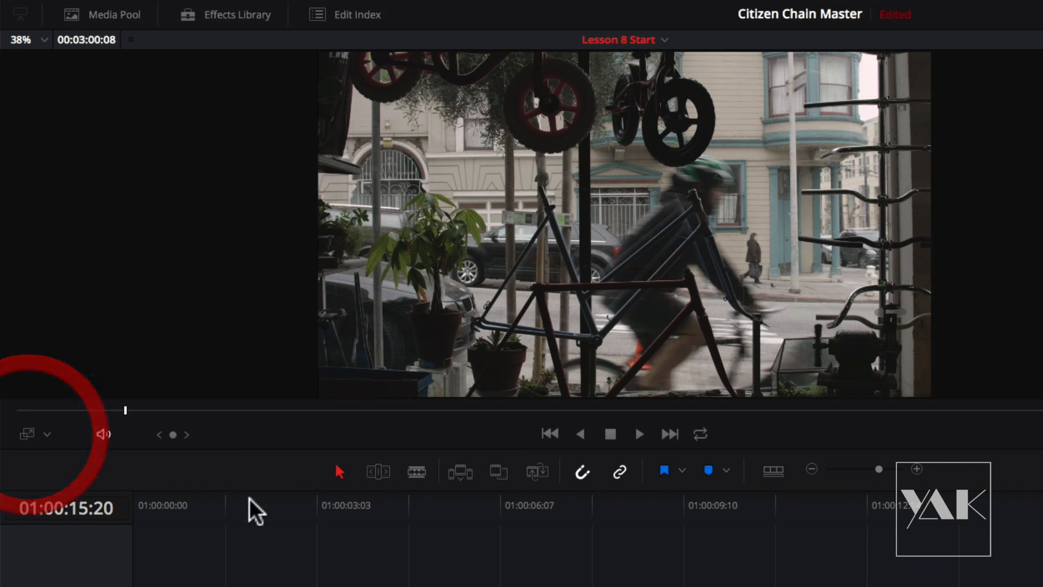
{"action": "left_click_drag", "start_coordinate": [1035, 503], "coordinate": [998, 503]}
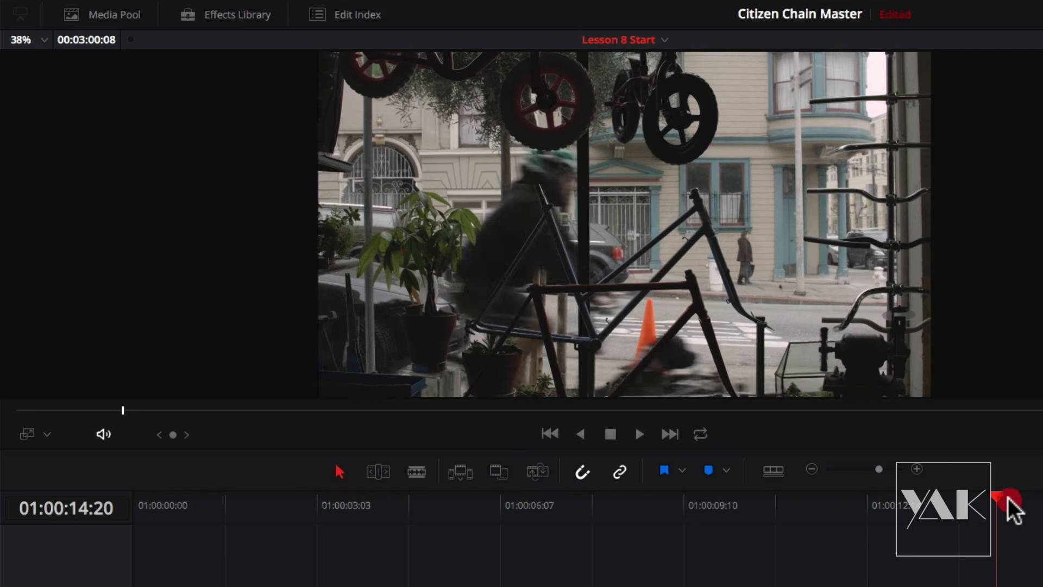
{"action": "key", "text": "Right"}
{"action": "key", "text": "Right"}
{"action": "key", "text": "Right"}
{"action": "key", "text": "Right"}
{"action": "key", "text": "Right"}
{"action": "key", "text": "Right"}
{"action": "key", "text": "Right"}
{"action": "key", "text": "Right"}
{"action": "key", "text": "Right"}
{"action": "key", "text": "Right"}
{"action": "key", "text": "Right"}
{"action": "key", "text": "Right"}
{"action": "key", "text": "Right"}
{"action": "key", "text": "Right"}
{"action": "key", "text": "Right"}
{"action": "key", "text": "Right"}
{"action": "key", "text": "Right"}
{"action": "key", "text": "Right"}
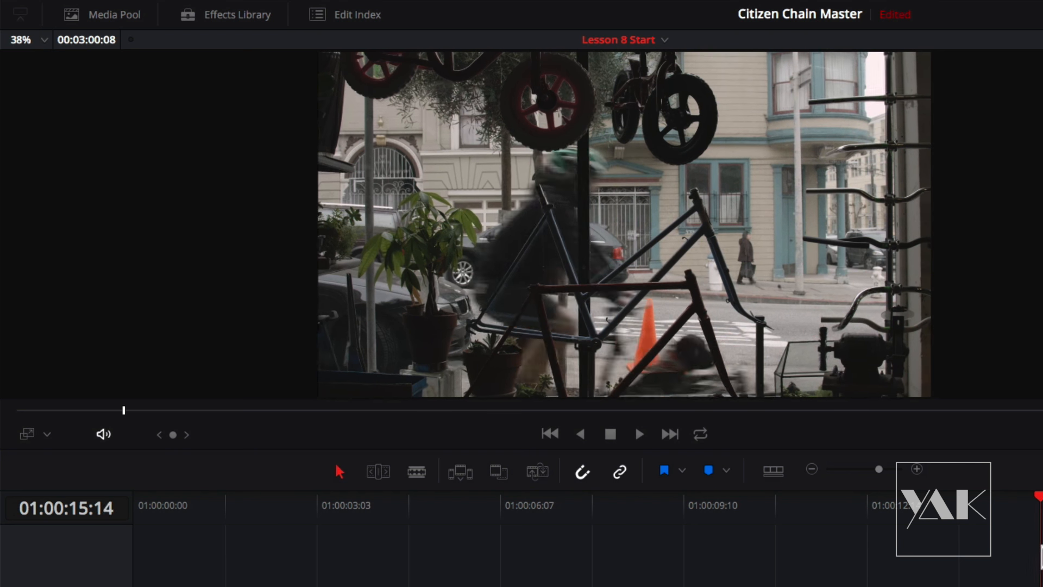
{"action": "key", "text": "Right"}
{"action": "key", "text": "Right"}
{"action": "key", "text": "Right"}
{"action": "key", "text": "Right"}
{"action": "key", "text": "Right"}
{"action": "key", "text": "Right"}
{"action": "key", "text": "Right"}
{"action": "key", "text": "Right"}
{"action": "key", "text": "Right"}
{"action": "key", "text": "Right"}
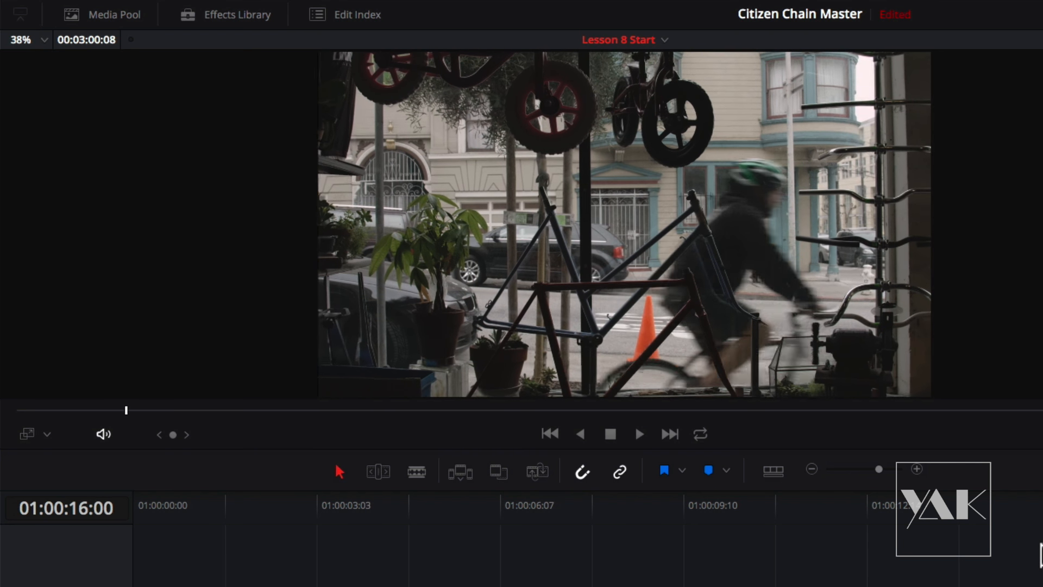
{"action": "key", "text": "Right"}
{"action": "key", "text": "Right"}
{"action": "key", "text": "Right"}
{"action": "key", "text": "Right"}
{"action": "key", "text": "Right"}
{"action": "key", "text": "Right"}
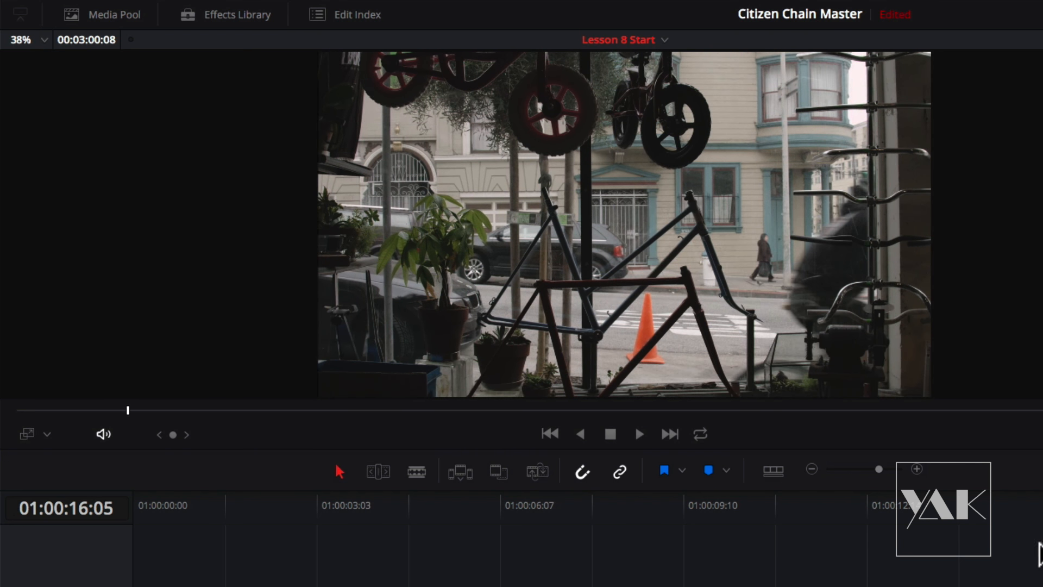
{"action": "key", "text": "Left"}
{"action": "key", "text": "Left"}
{"action": "key", "text": "Left"}
{"action": "key", "text": "Left"}
- Show the Dynamic Zoom frames, shrink the centred green frame to about half the picture width, and return to 01:00:14:20
{"action": "left_click", "coordinate": [28, 434]}
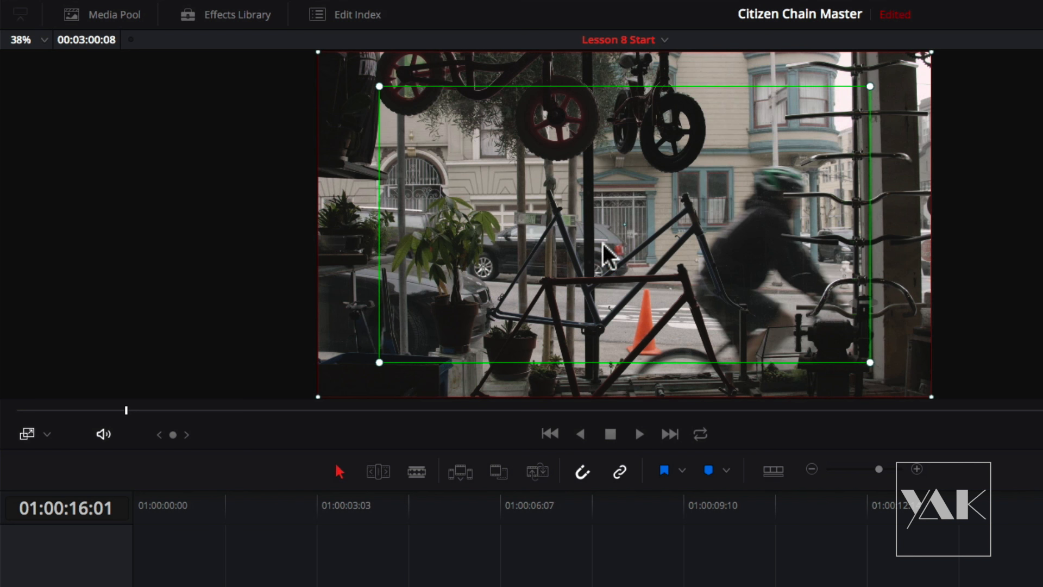
{"action": "left_click_drag", "start_coordinate": [869, 360], "coordinate": [779, 312]}
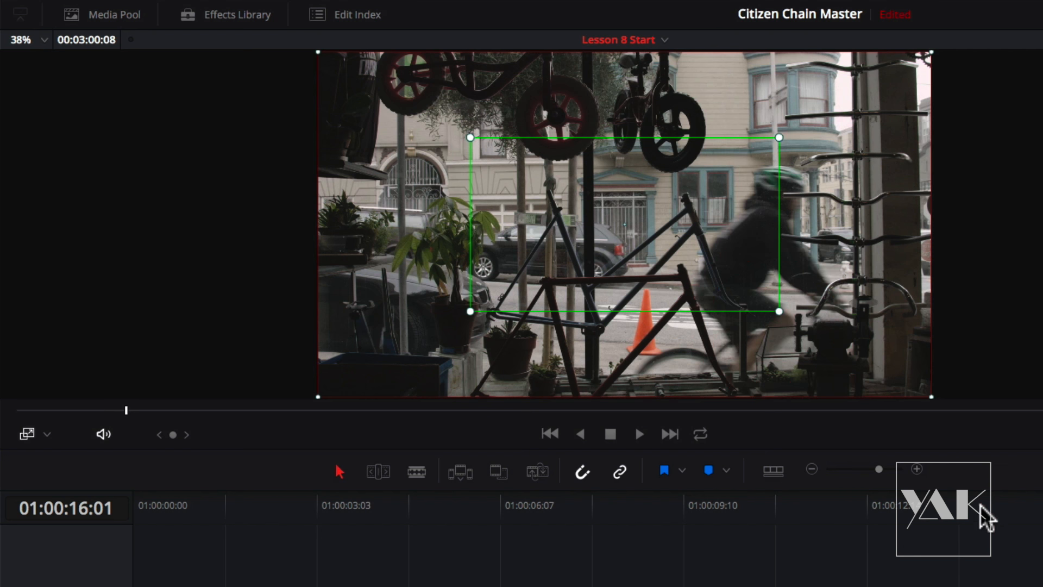
{"action": "left_click", "coordinate": [998, 504]}
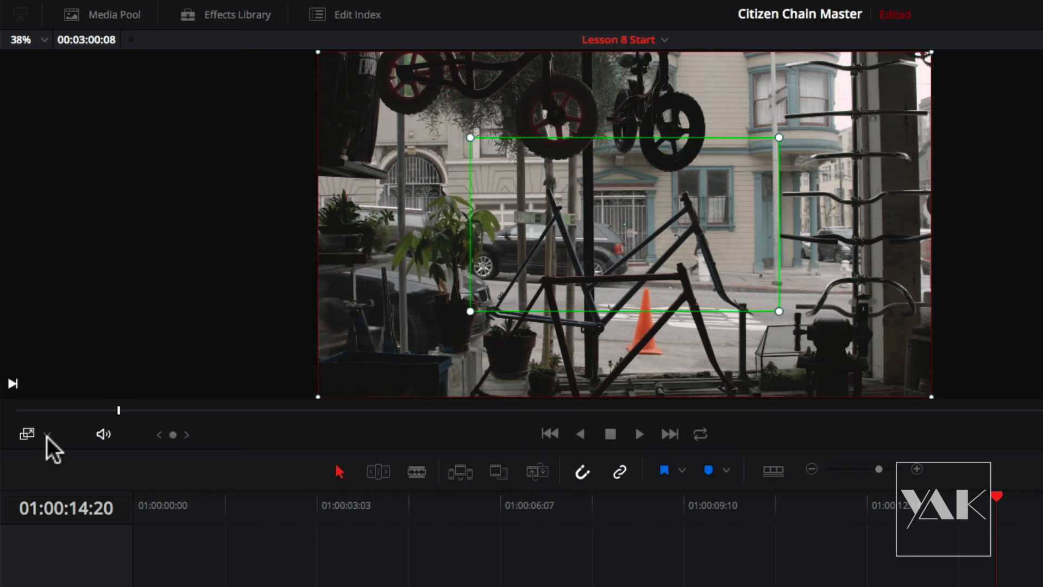
- Hide the Dynamic Zoom frames, play the zoom on Arrival_At_Work from 01:00:14:20, and scrub back to 01:00:15:14
{"action": "left_click", "coordinate": [28, 433]}
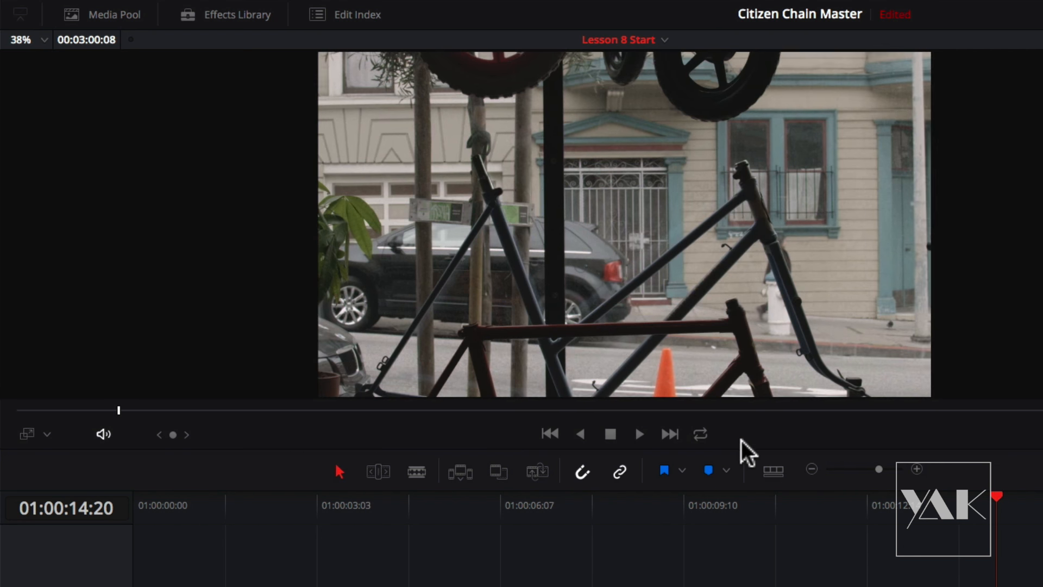
{"action": "key", "text": "space"}
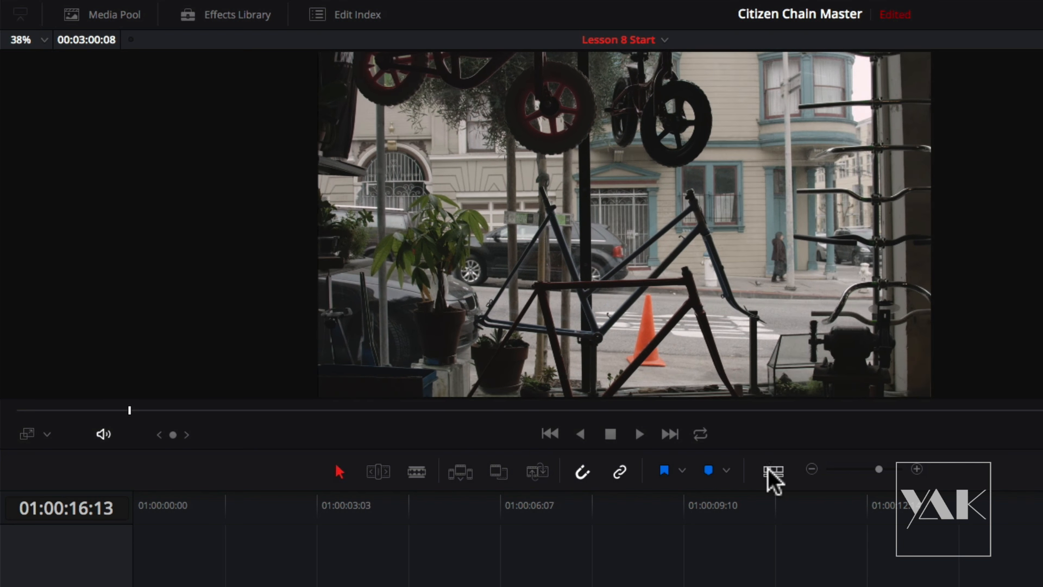
{"action": "mouse_move", "coordinate": [1042, 516]}
{"action": "left_mouse_down"}
{"action": "mouse_move", "coordinate": [1024, 524]}
{"action": "mouse_move", "coordinate": [1041, 521]}
{"action": "left_mouse_up"}
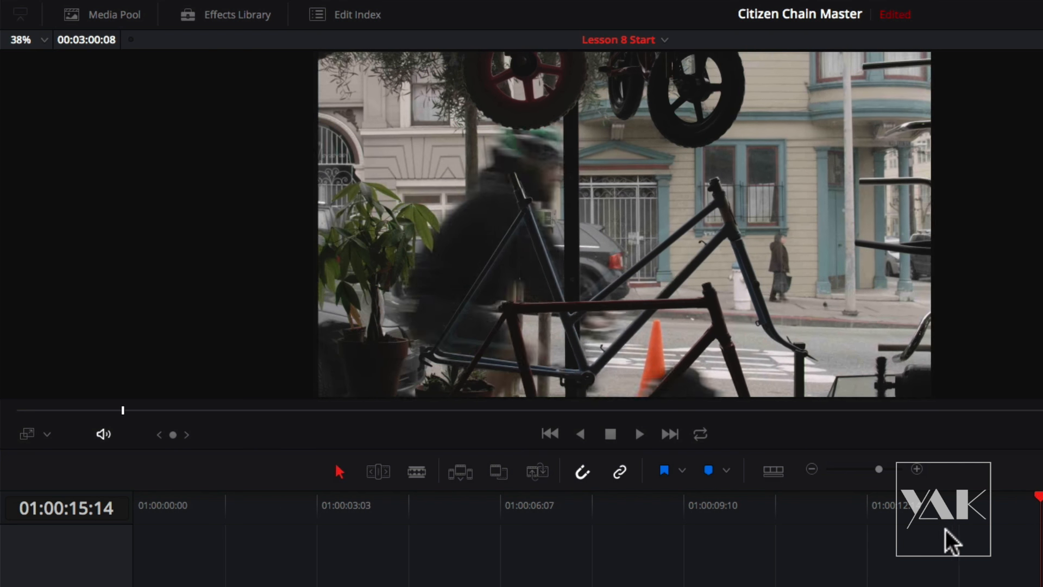
- Swap the start and end frames of Arrival_At_Work's Dynamic Zoom and hide the on-screen frames
{"action": "left_click", "coordinate": [28, 434]}
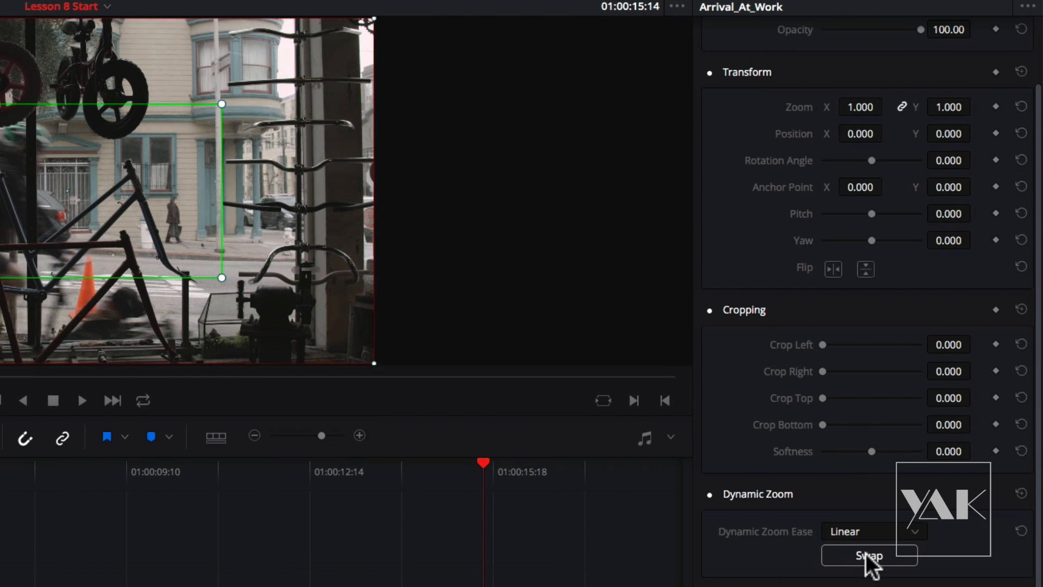
{"action": "left_click", "coordinate": [869, 555]}
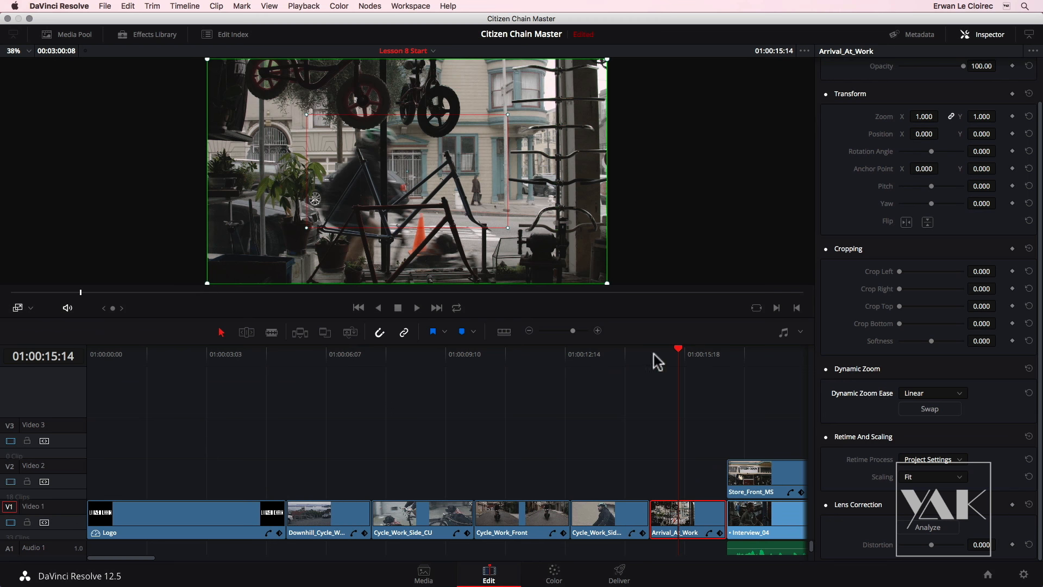
{"action": "left_click", "coordinate": [18, 308]}
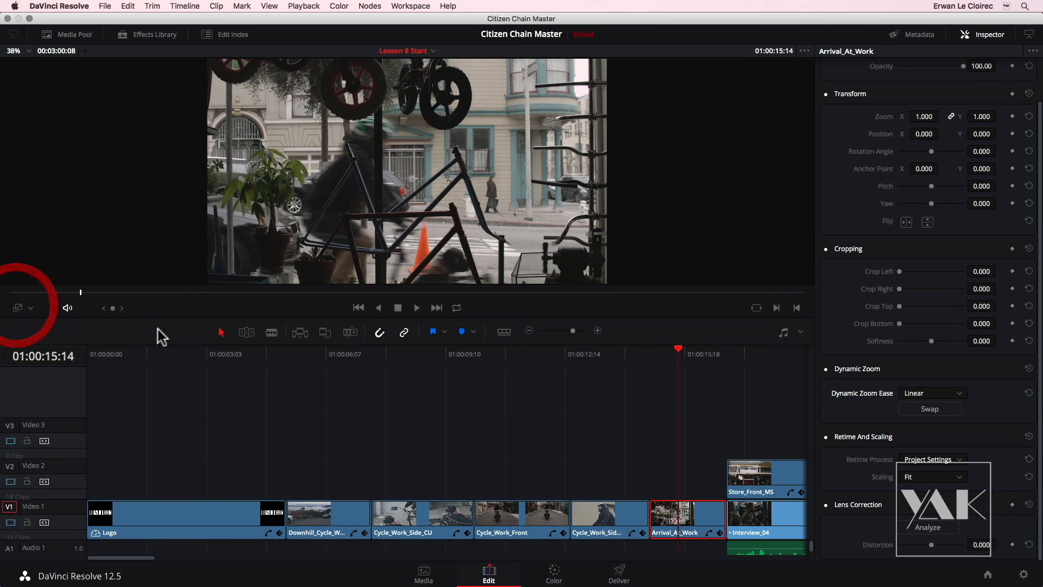
- Preview the swapped zoom frame by frame from the start of Arrival_At_Work to 01:00:16:08
{"action": "left_click", "coordinate": [649, 354]}
{"action": "key", "text": "Right"}
{"action": "key", "text": "Right"}
{"action": "key", "text": "Right"}
{"action": "key", "text": "Right"}
{"action": "key", "text": "Right"}
{"action": "key", "text": "Right"}
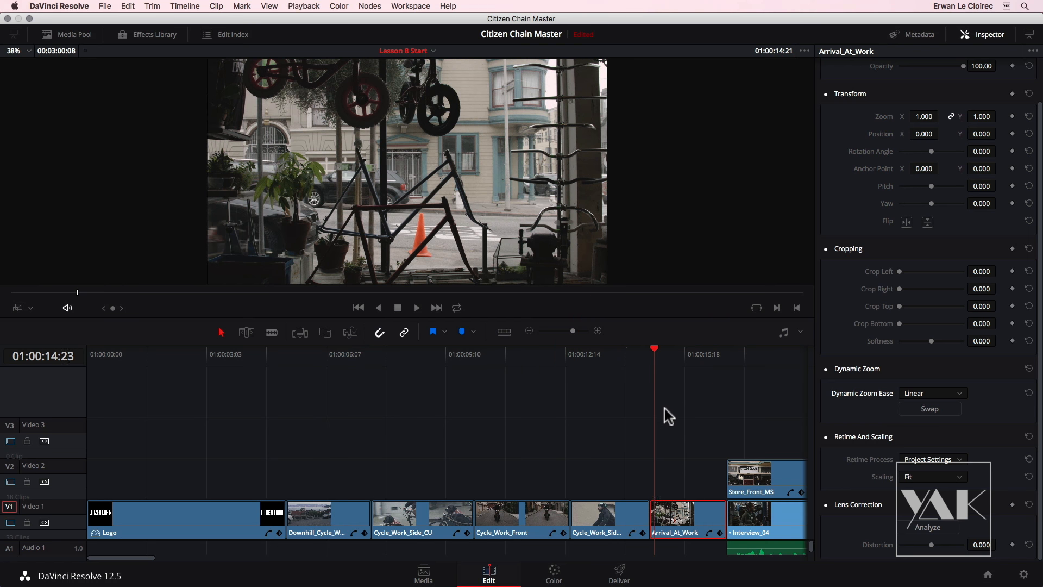
{"action": "key", "text": "Right"}
{"action": "key", "text": "Right"}
{"action": "key", "text": "Right"}
{"action": "key", "text": "Right"}
{"action": "key", "text": "Right"}
{"action": "key", "text": "Right"}
{"action": "key", "text": "Right"}
{"action": "key", "text": "Right"}
{"action": "key", "text": "Right"}
{"action": "key", "text": "Right"}
{"action": "key", "text": "Right"}
{"action": "key", "text": "Right"}
{"action": "key", "text": "Right"}
{"action": "key", "text": "Right"}
{"action": "key", "text": "Right"}
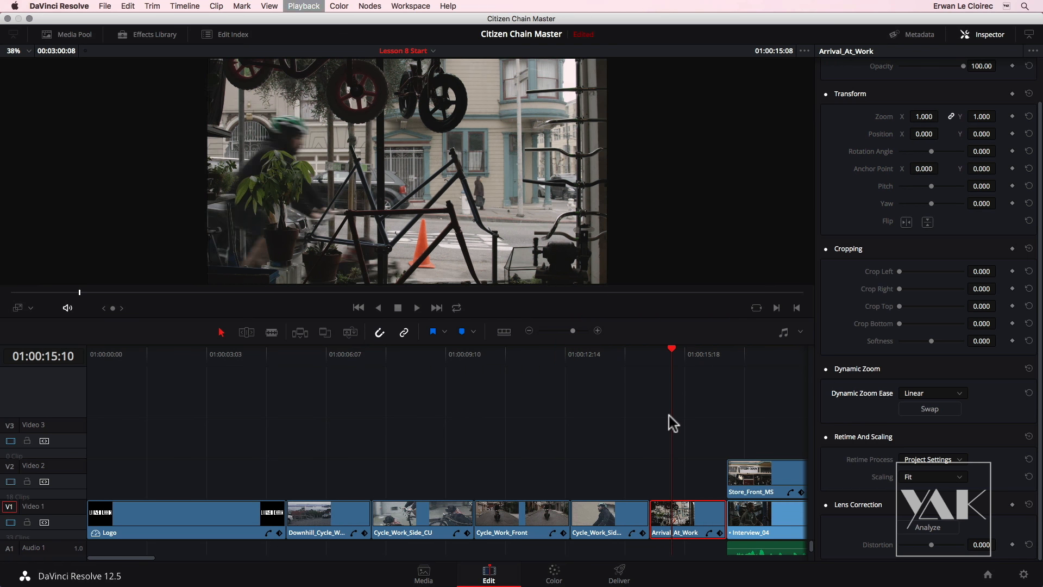
{"action": "key", "text": "Right"}
{"action": "key", "text": "Right"}
{"action": "key", "text": "Right"}
{"action": "key", "text": "Right"}
{"action": "key", "text": "Right"}
{"action": "key", "text": "Right"}
{"action": "key", "text": "Right"}
{"action": "key", "text": "Right"}
{"action": "key", "text": "Right"}
{"action": "key", "text": "Right"}
{"action": "key", "text": "Right"}
{"action": "key", "text": "Right"}
{"action": "key", "text": "Right"}
{"action": "key", "text": "Right"}
{"action": "key", "text": "Right"}
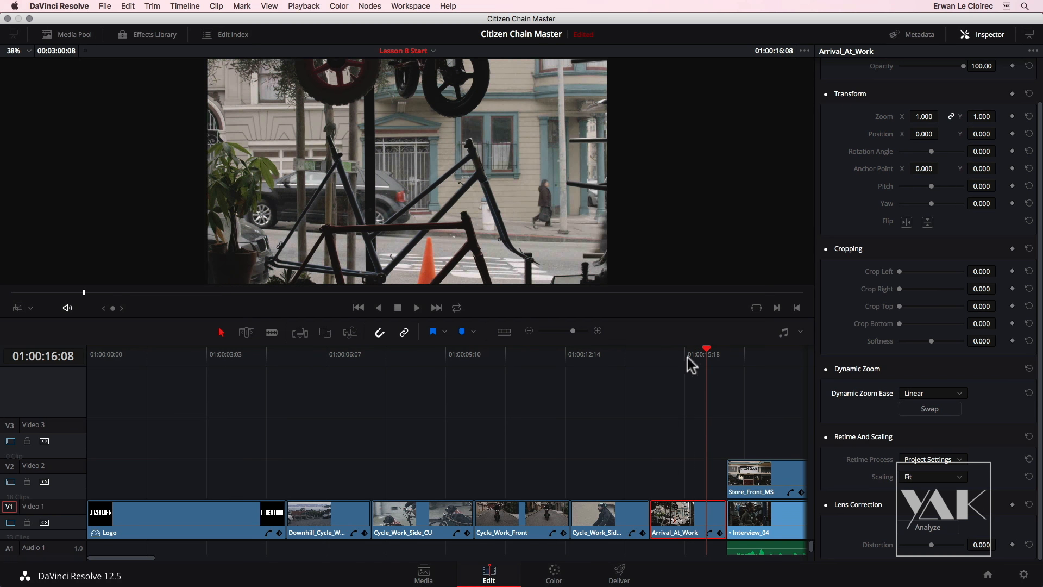
- Show the Dynamic Zoom frames at 01:00:15:17 and enlarge the centred red frame to about two thirds of the picture width
{"action": "left_click", "coordinate": [684, 354]}
{"action": "key", "text": "Left"}
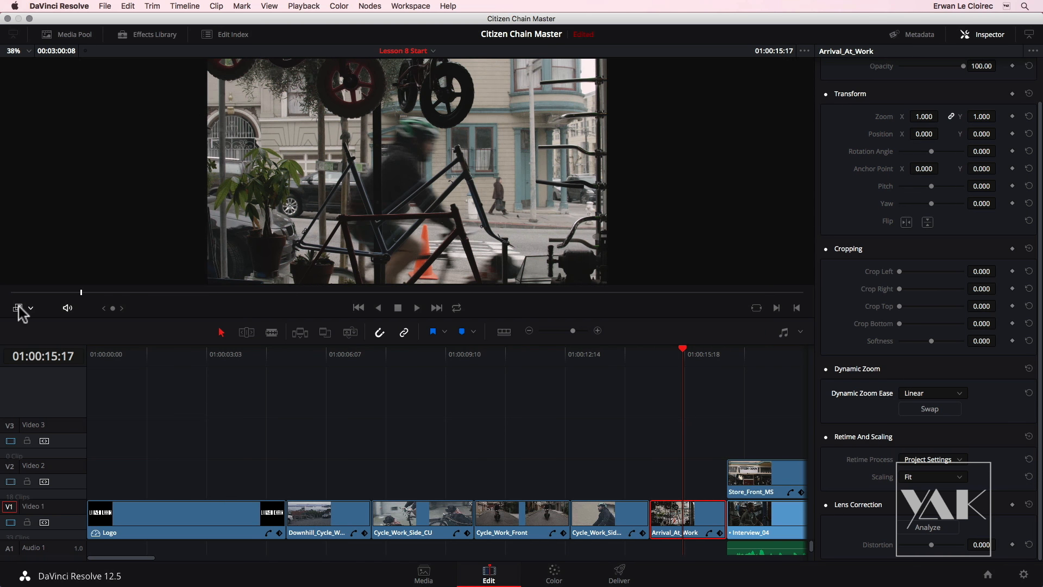
{"action": "left_click", "coordinate": [18, 308]}
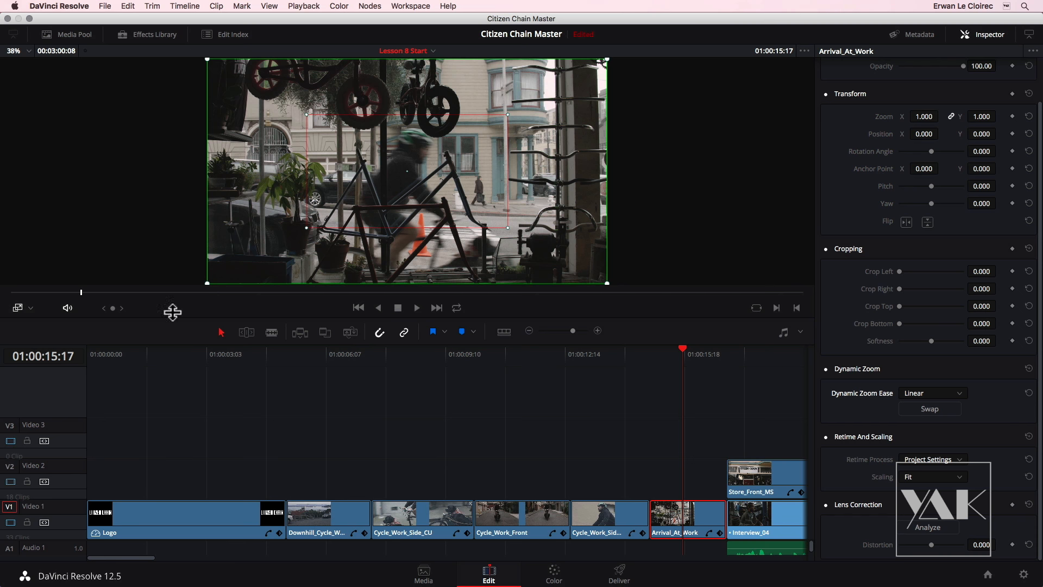
{"action": "left_click_drag", "start_coordinate": [507, 227], "coordinate": [549, 234]}
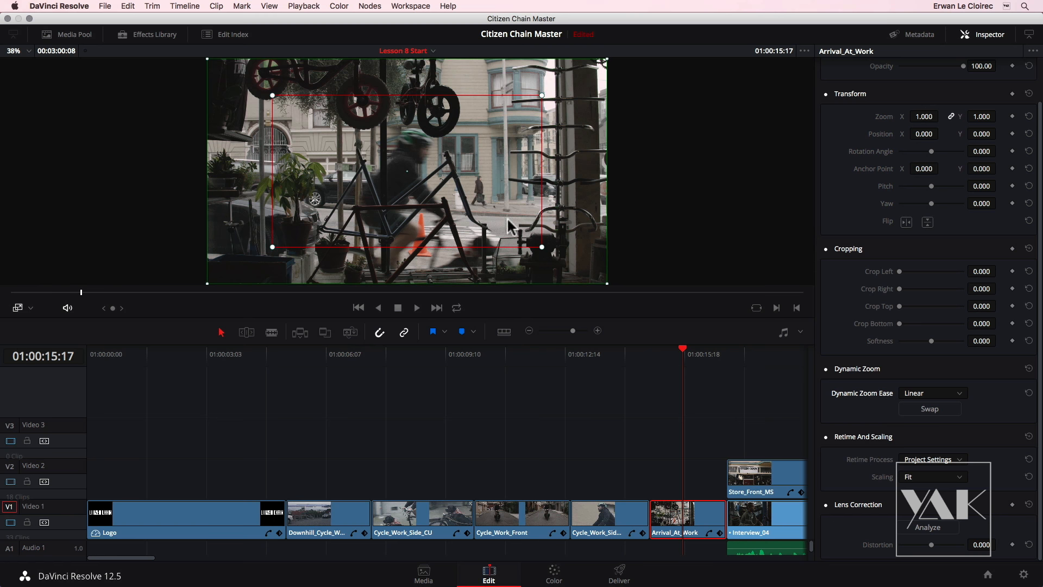
- Hide the Dynamic Zoom frames, set Dynamic Zoom Ease to Ease In and Out, and move the playhead to 01:00:10:14
{"action": "left_click", "coordinate": [16, 308]}
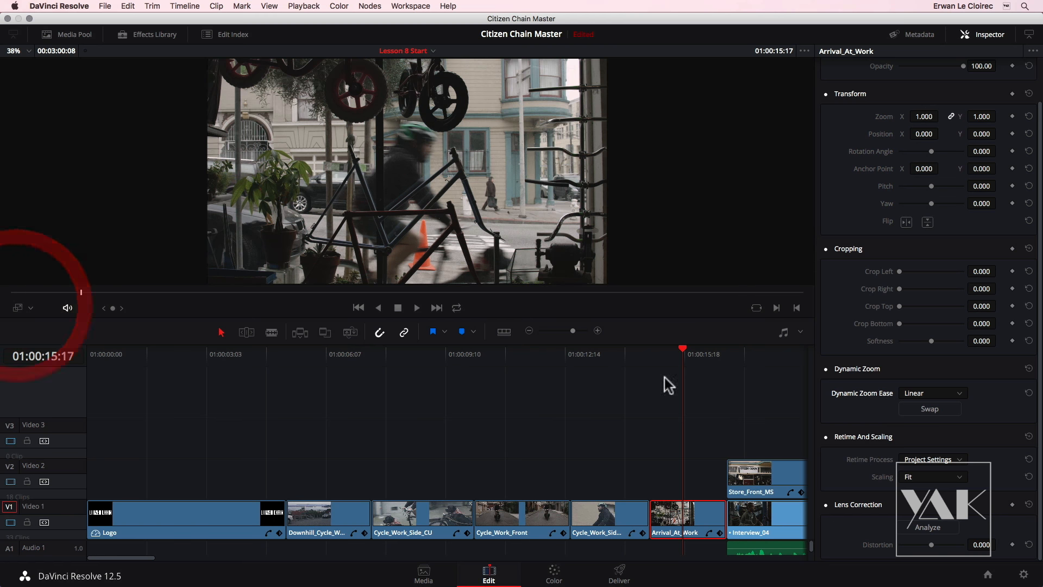
{"action": "left_click", "coordinate": [648, 359]}
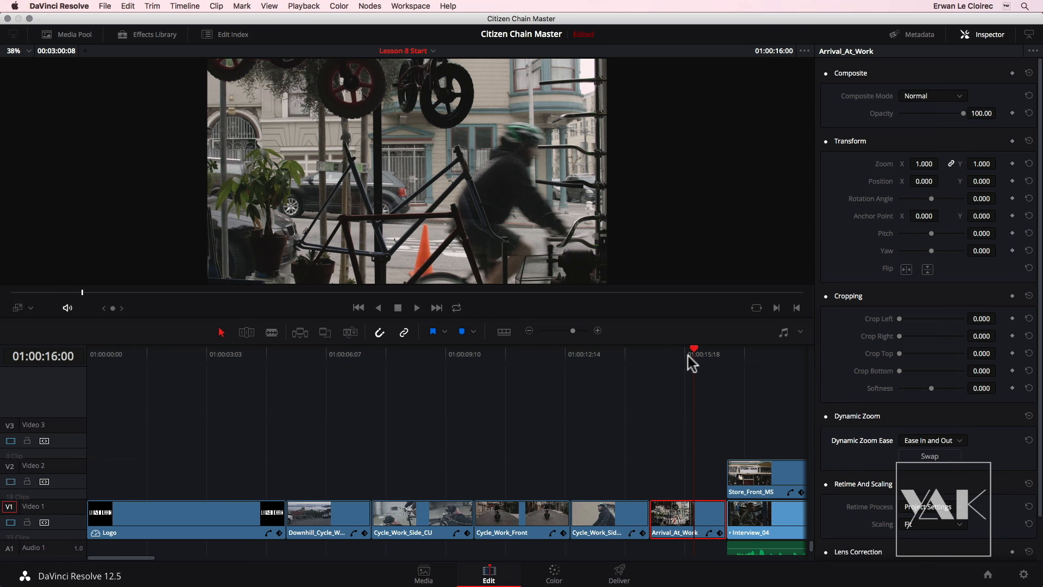
{"action": "left_click_drag", "start_coordinate": [687, 356], "coordinate": [489, 397]}
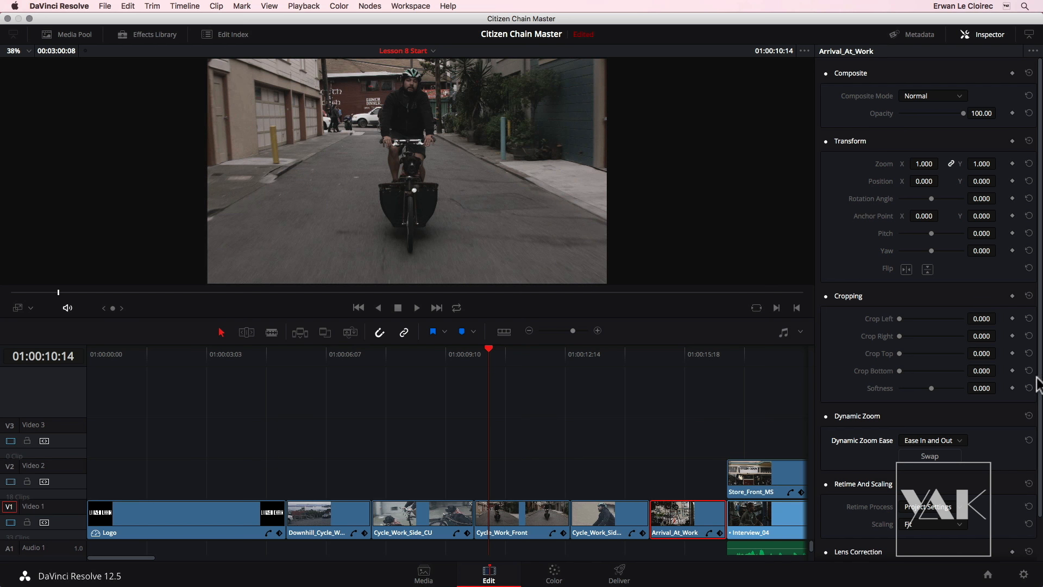
{"action": "scroll", "coordinate": [1037, 388], "scroll_direction": "down", "scroll_amount": 3}
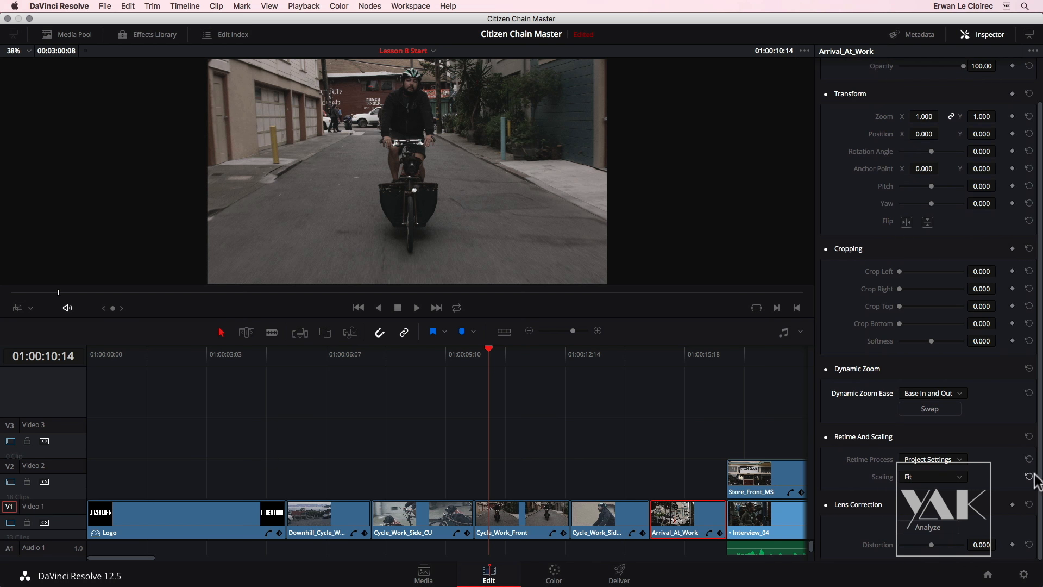
{"action": "scroll", "coordinate": [1039, 478], "scroll_direction": "up", "scroll_amount": 3}
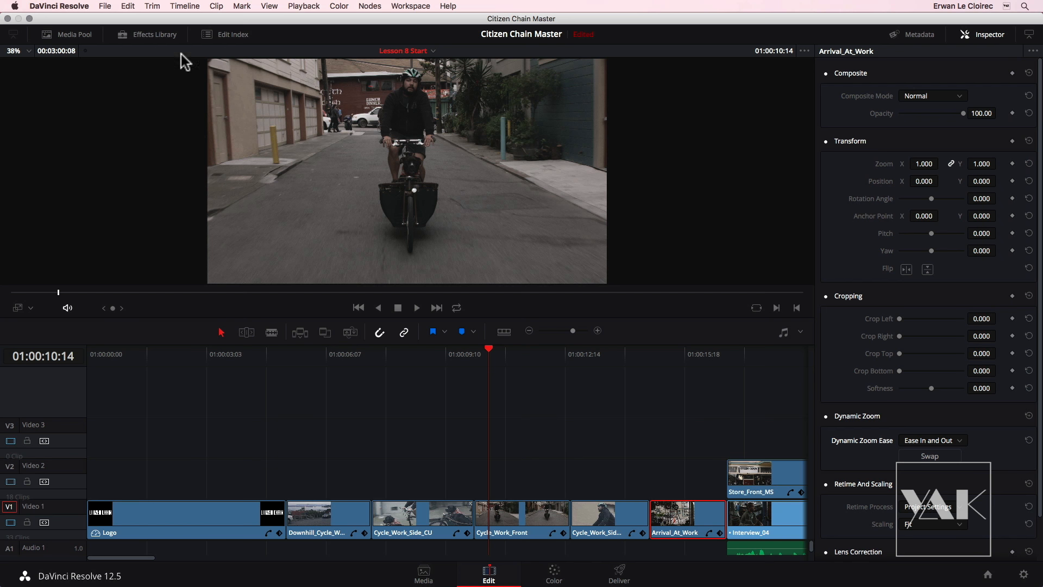
- Open the Effects Library toolbox and bring its Titles and Generators lists into view
{"action": "left_click", "coordinate": [146, 35]}
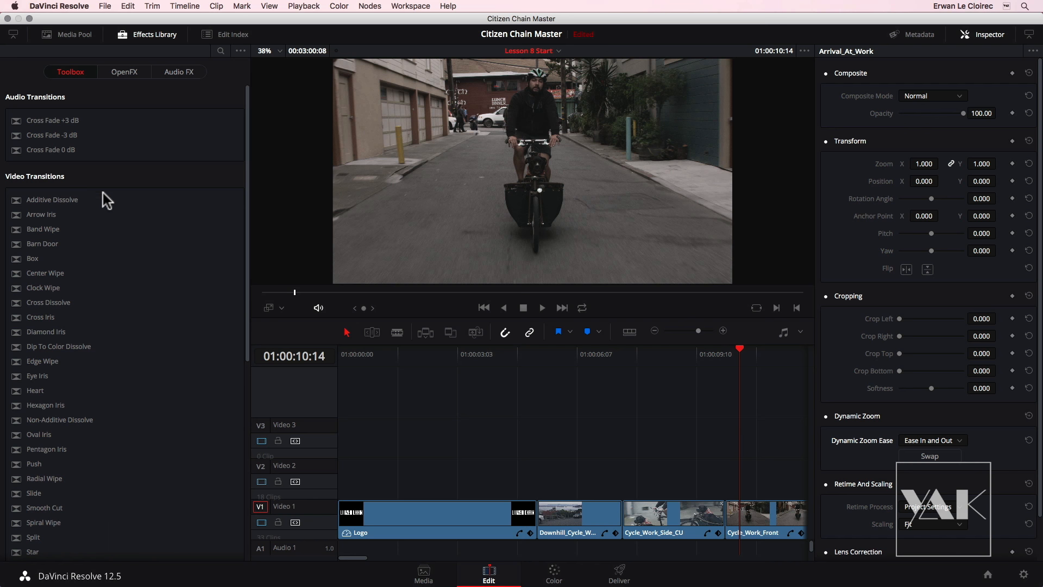
{"action": "left_click_drag", "start_coordinate": [245, 233], "coordinate": [253, 175]}
{"action": "left_click_drag", "start_coordinate": [248, 246], "coordinate": [228, 521]}
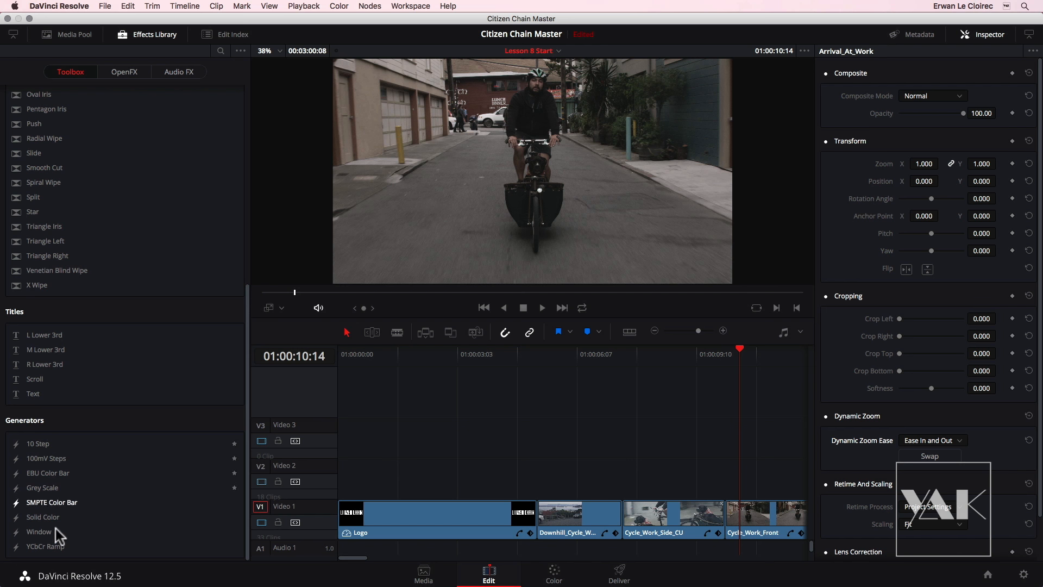
- Place an EBU Color Bar generator on Video 2 above the Logo clip, preview it, and delete it
{"action": "left_click_drag", "start_coordinate": [37, 474], "coordinate": [338, 473]}
{"action": "mouse_move", "coordinate": [438, 357]}
{"action": "left_mouse_down"}
{"action": "mouse_move", "coordinate": [378, 359]}
{"action": "mouse_move", "coordinate": [461, 367]}
{"action": "mouse_move", "coordinate": [357, 361]}
{"action": "mouse_move", "coordinate": [450, 366]}
{"action": "mouse_move", "coordinate": [422, 361]}
{"action": "left_mouse_up"}
{"action": "left_click_drag", "start_coordinate": [443, 430], "coordinate": [480, 470]}
{"action": "key", "text": "BackSpace"}
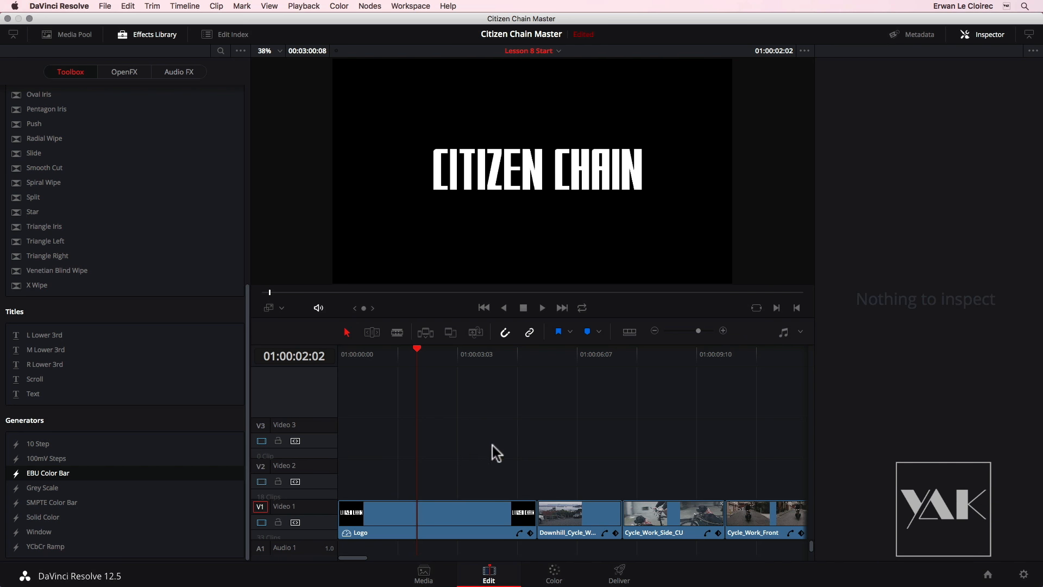
- Add a Solid Color generator on Video 2 over the Logo and Downhill clips and select it with the playhead at 01:00:04:13
{"action": "left_click_drag", "start_coordinate": [453, 363], "coordinate": [538, 364]}
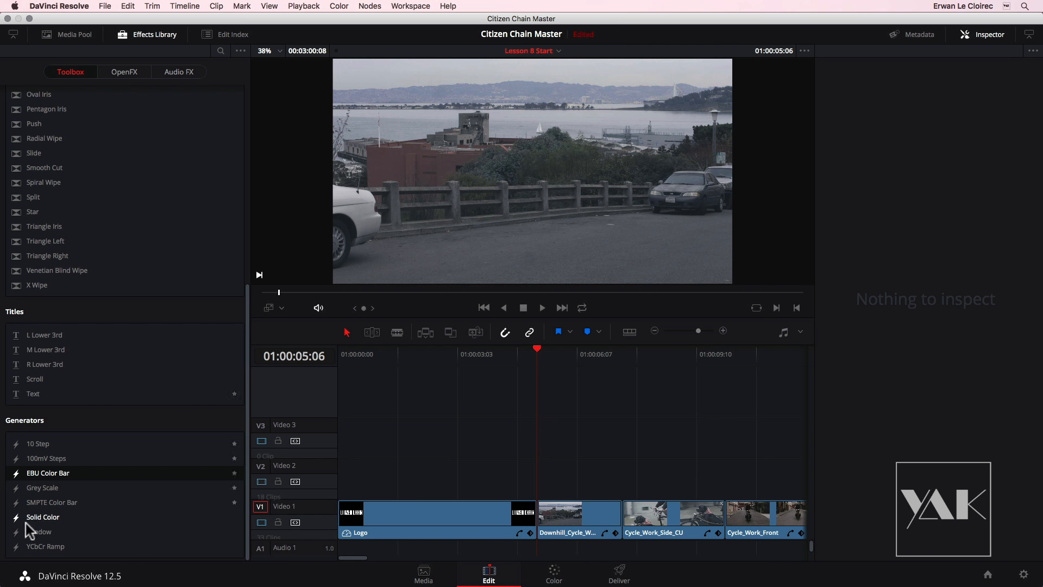
{"action": "left_click", "coordinate": [39, 518]}
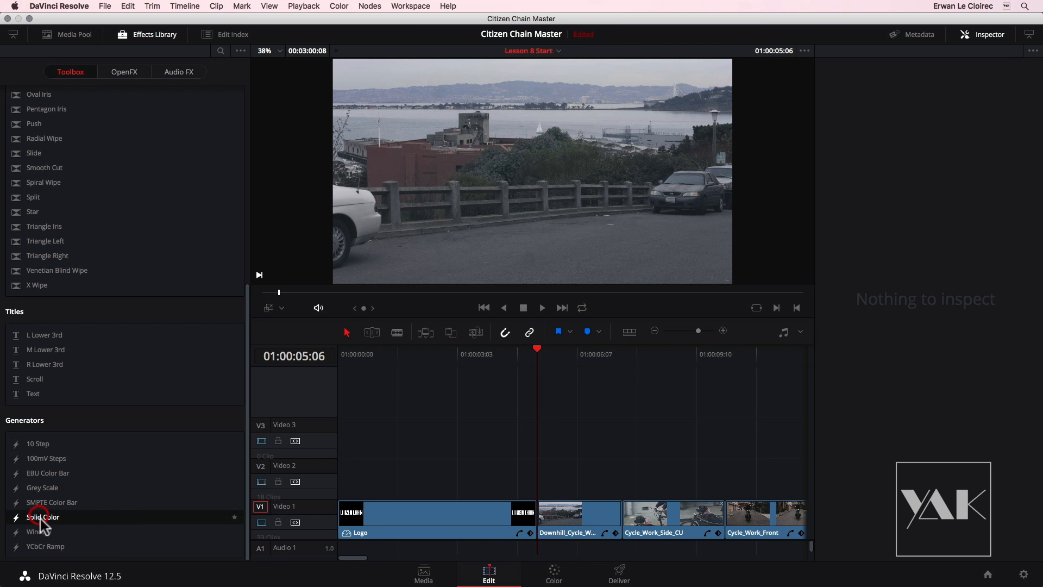
{"action": "left_click_drag", "start_coordinate": [37, 516], "coordinate": [421, 478]}
{"action": "left_click", "coordinate": [509, 359]}
{"action": "left_click", "coordinate": [508, 477]}
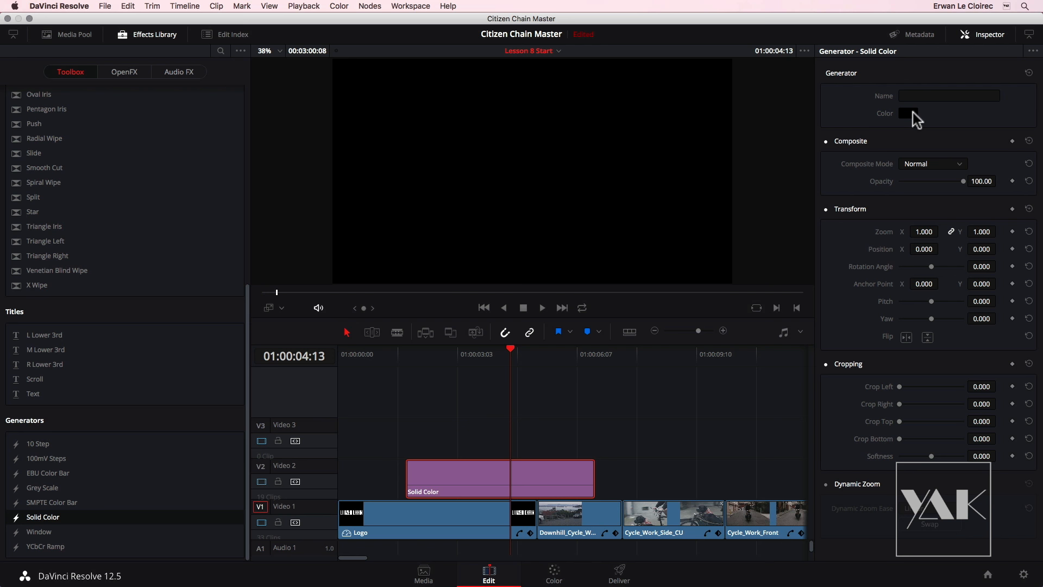
- Change the Solid Color generator to the saved light blue swatch and lower its opacity to about 35.6
{"action": "left_click", "coordinate": [911, 113]}
{"action": "left_click", "coordinate": [330, 352]}
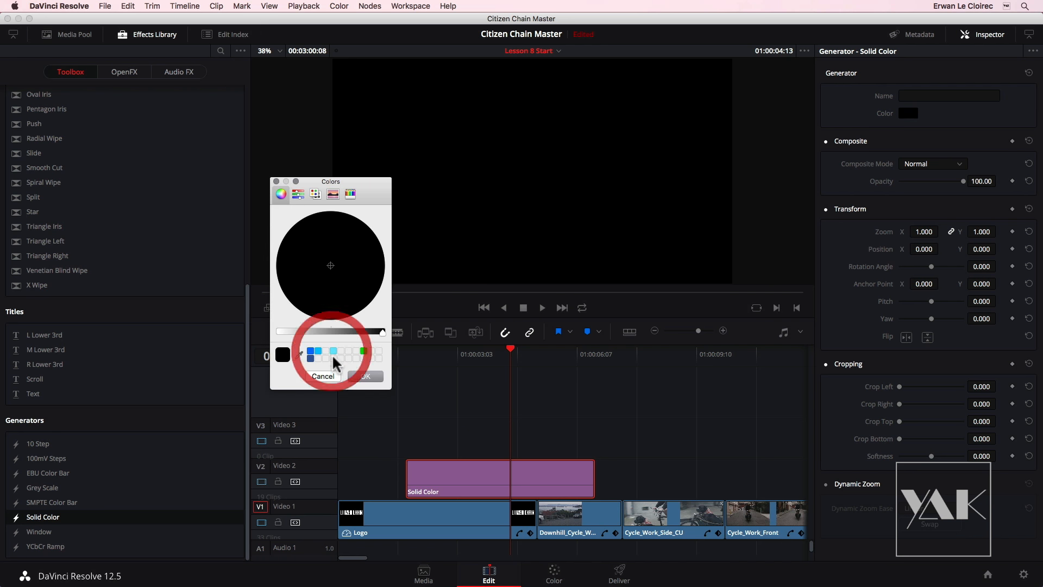
{"action": "left_click", "coordinate": [333, 351]}
{"action": "left_click", "coordinate": [365, 376]}
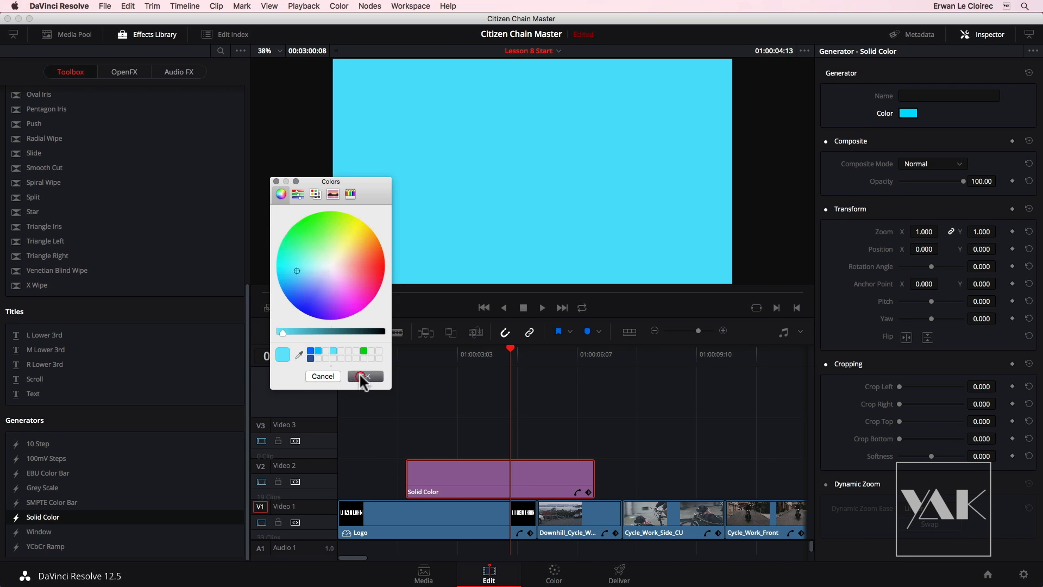
{"action": "left_click", "coordinate": [462, 356]}
{"action": "left_click_drag", "start_coordinate": [461, 356], "coordinate": [496, 358]}
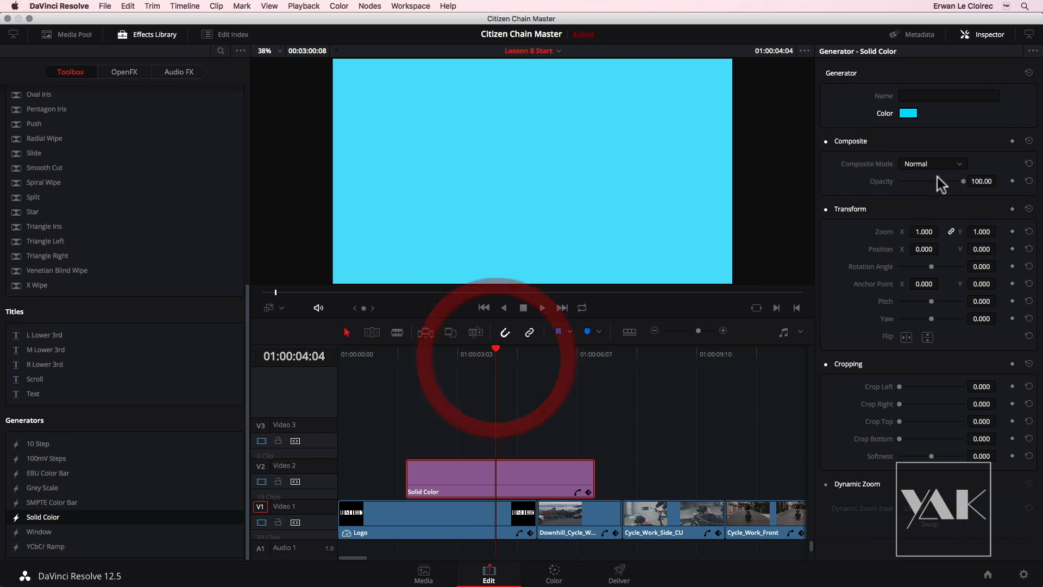
{"action": "left_click_drag", "start_coordinate": [948, 181], "coordinate": [922, 182]}
- Move the Logo clip up to Video 3 and the Solid Color generator to the start of Video 1
{"action": "left_click_drag", "start_coordinate": [491, 349], "coordinate": [278, 362]}
{"action": "left_click_drag", "start_coordinate": [424, 506], "coordinate": [418, 419]}
{"action": "left_click_drag", "start_coordinate": [438, 490], "coordinate": [388, 494]}
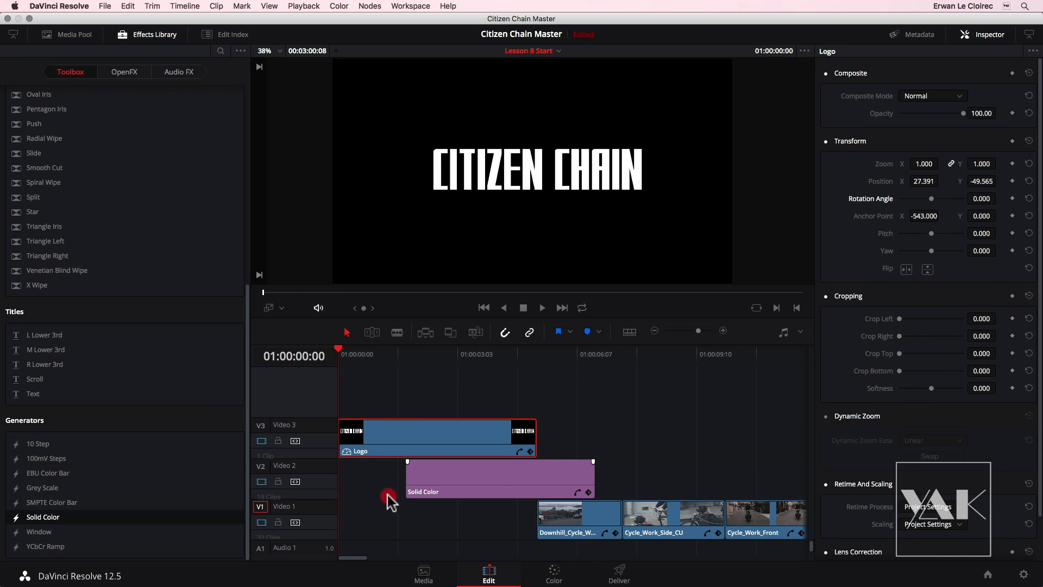
{"action": "left_click_drag", "start_coordinate": [490, 468], "coordinate": [408, 492]}
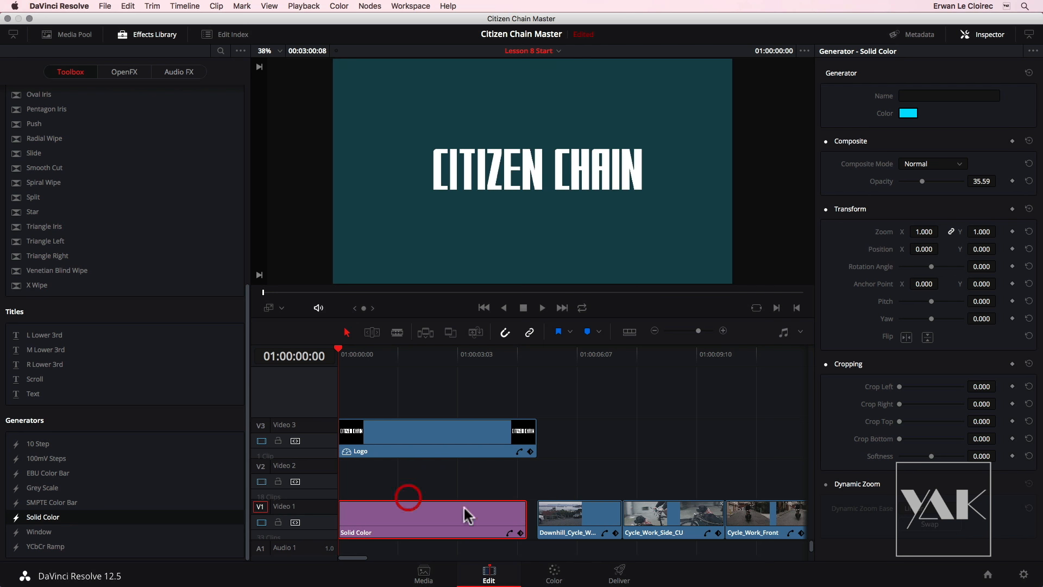
- Extend the Solid Color generator to the start of the Downhill clip and lower the Logo clip to Video 2 above it
{"action": "left_click", "coordinate": [530, 520]}
{"action": "left_click_drag", "start_coordinate": [523, 520], "coordinate": [537, 520]}
{"action": "left_click_drag", "start_coordinate": [444, 426], "coordinate": [417, 461]}
- Add an L Lower 3rd title on Video 2 above Cycle_Work_Side_CU and trim its end to match that clip
{"action": "left_click_drag", "start_coordinate": [377, 359], "coordinate": [577, 361]}
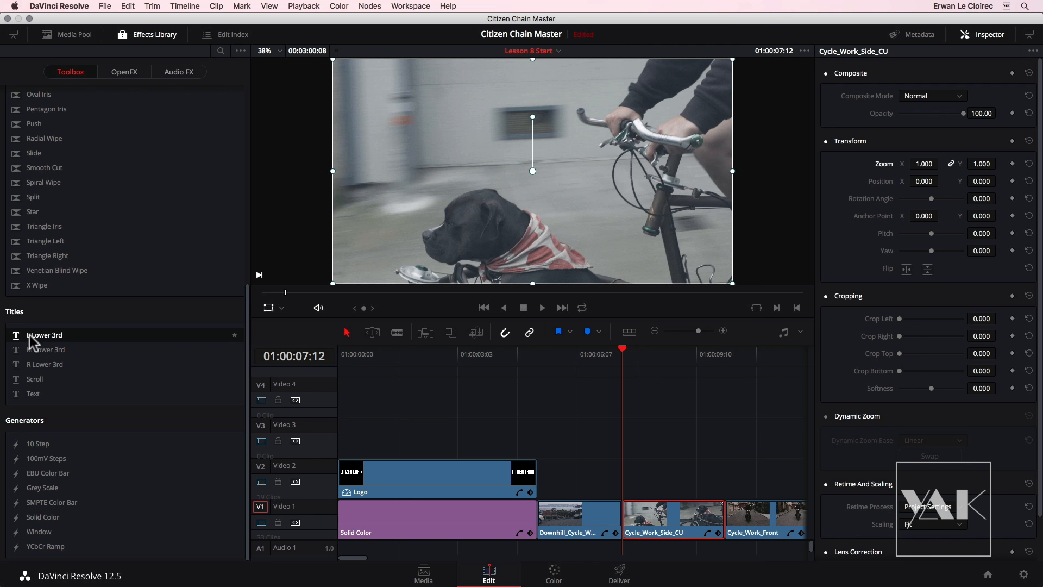
{"action": "left_click_drag", "start_coordinate": [37, 334], "coordinate": [623, 483]}
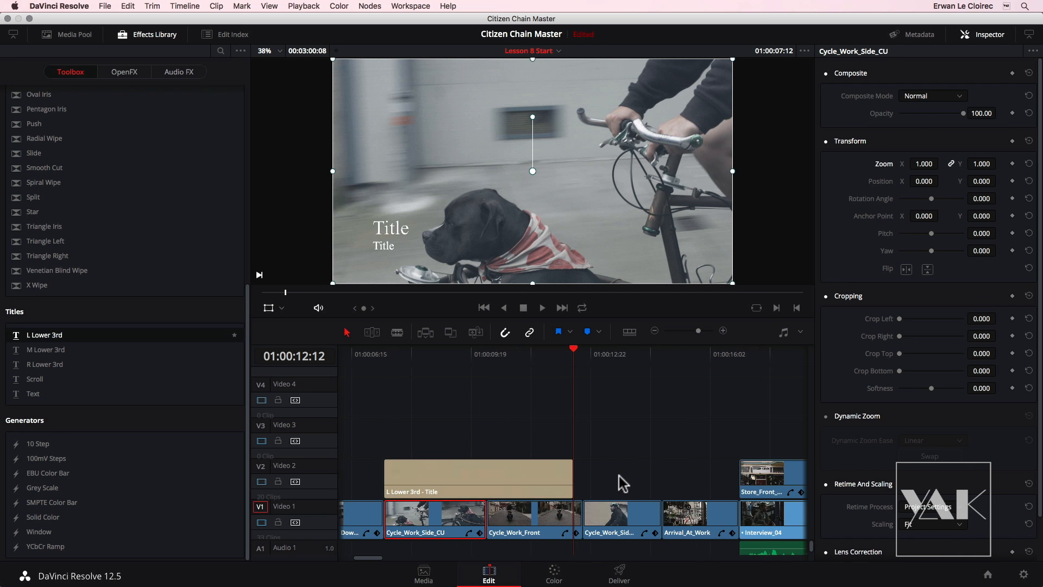
{"action": "left_click_drag", "start_coordinate": [491, 354], "coordinate": [446, 356]}
{"action": "left_click_drag", "start_coordinate": [571, 476], "coordinate": [484, 483]}
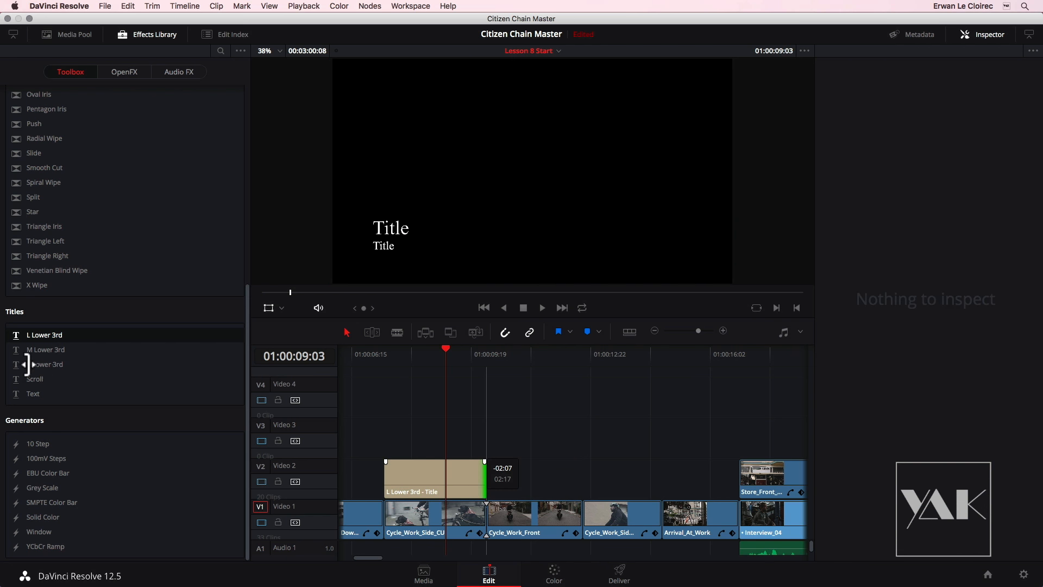
- Stack M Lower 3rd and R Lower 3rd titles on Video 3 and Video 4, compare their positions at 01:00:08:20, and delete both
{"action": "left_click_drag", "start_coordinate": [38, 350], "coordinate": [387, 439]}
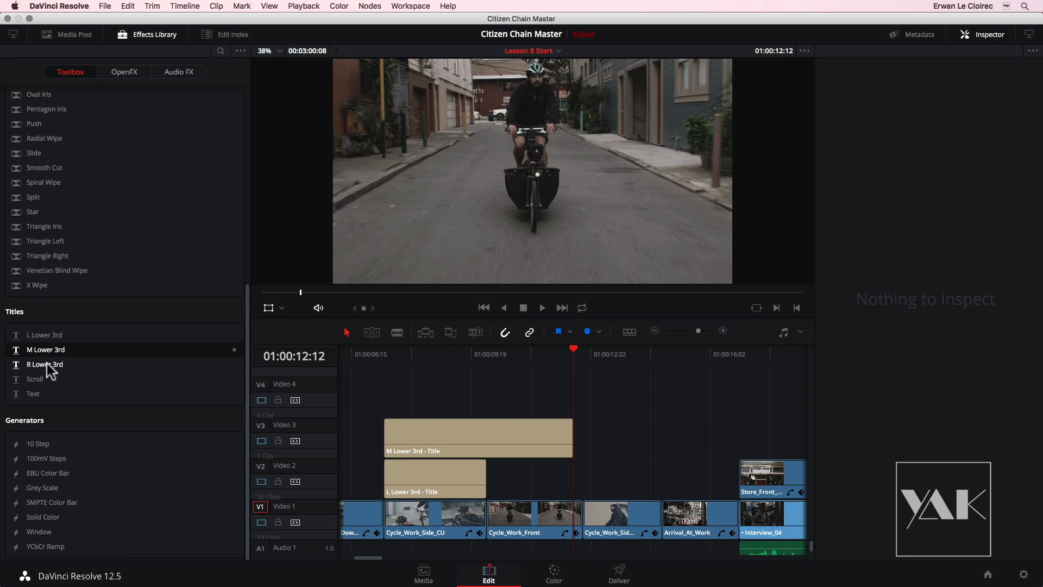
{"action": "left_click_drag", "start_coordinate": [37, 363], "coordinate": [386, 393]}
{"action": "left_click_drag", "start_coordinate": [409, 353], "coordinate": [435, 356]}
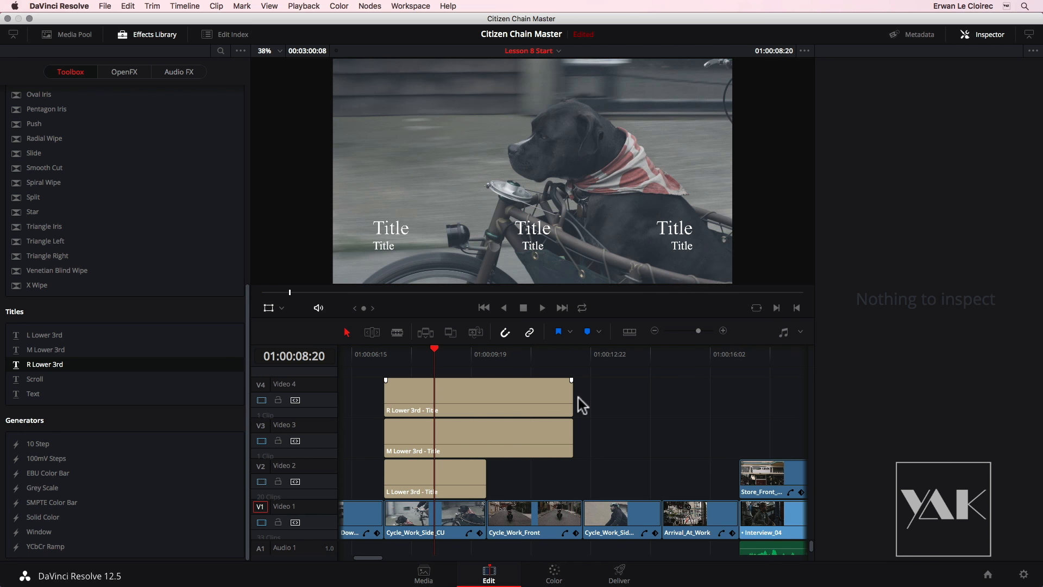
{"action": "left_click_drag", "start_coordinate": [527, 417], "coordinate": [507, 430]}
{"action": "key", "text": "Delete"}
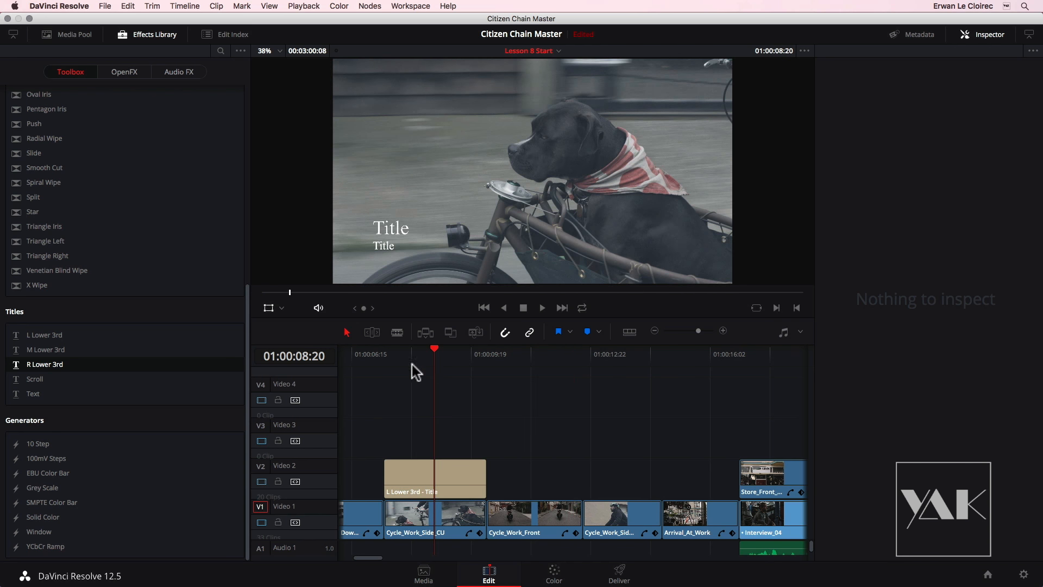
- Park the playhead at 01:00:08:05 and replace the L Lower 3rd title's two lines with "The Dog" and "CEO"
{"action": "left_click_drag", "start_coordinate": [434, 357], "coordinate": [411, 356]}
{"action": "left_click", "coordinate": [449, 480]}
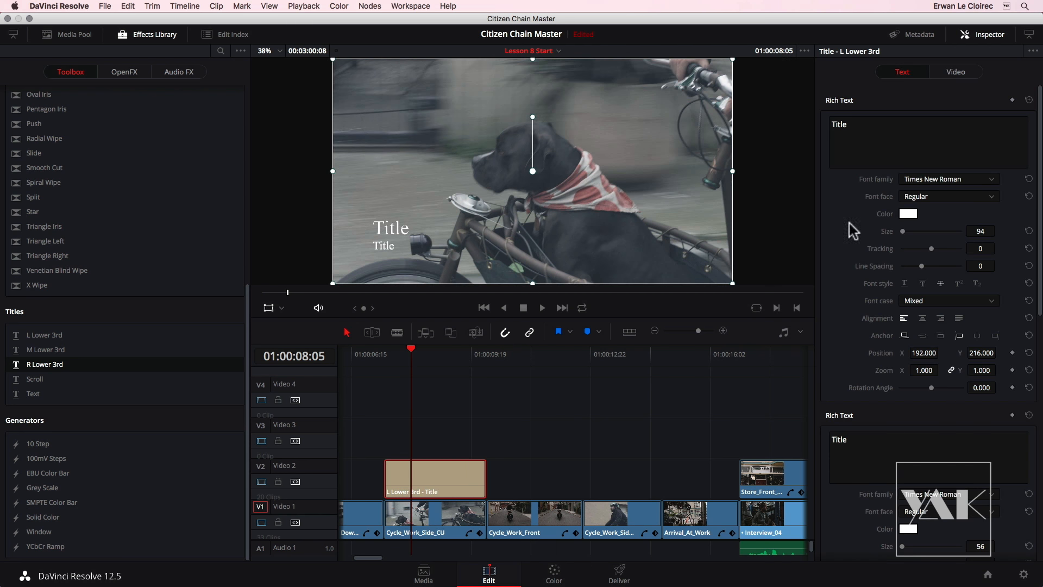
{"action": "left_click", "coordinate": [852, 126]}
{"action": "left_click_drag", "start_coordinate": [848, 123], "coordinate": [771, 111]}
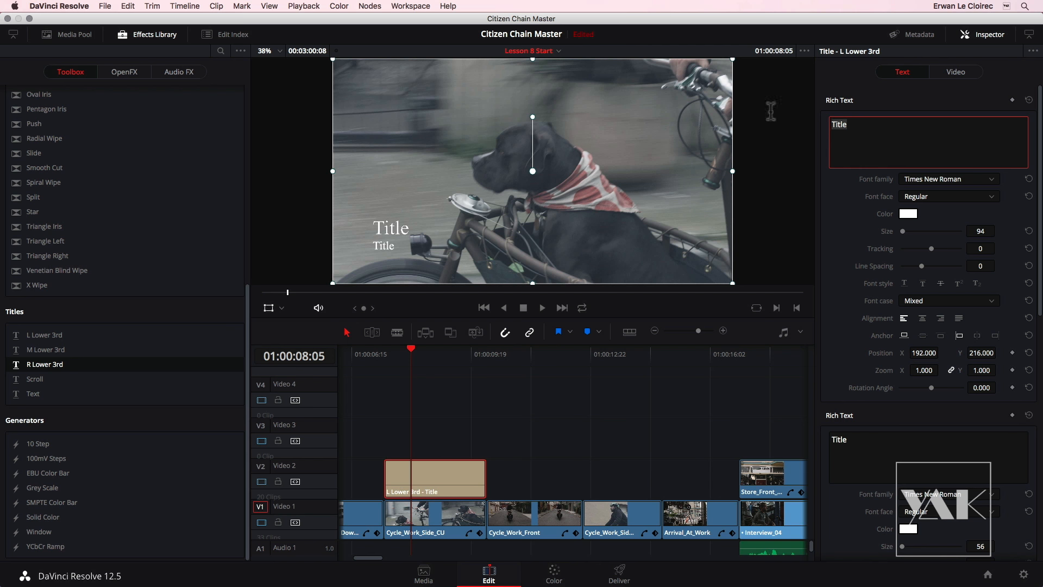
{"action": "type", "text": "The Dog"}
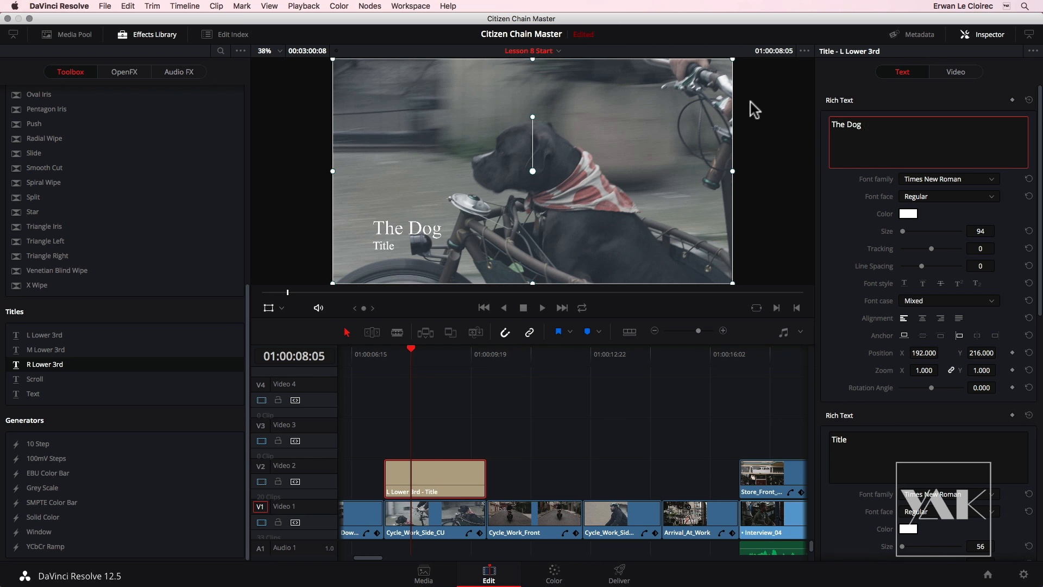
{"action": "left_click", "coordinate": [852, 442]}
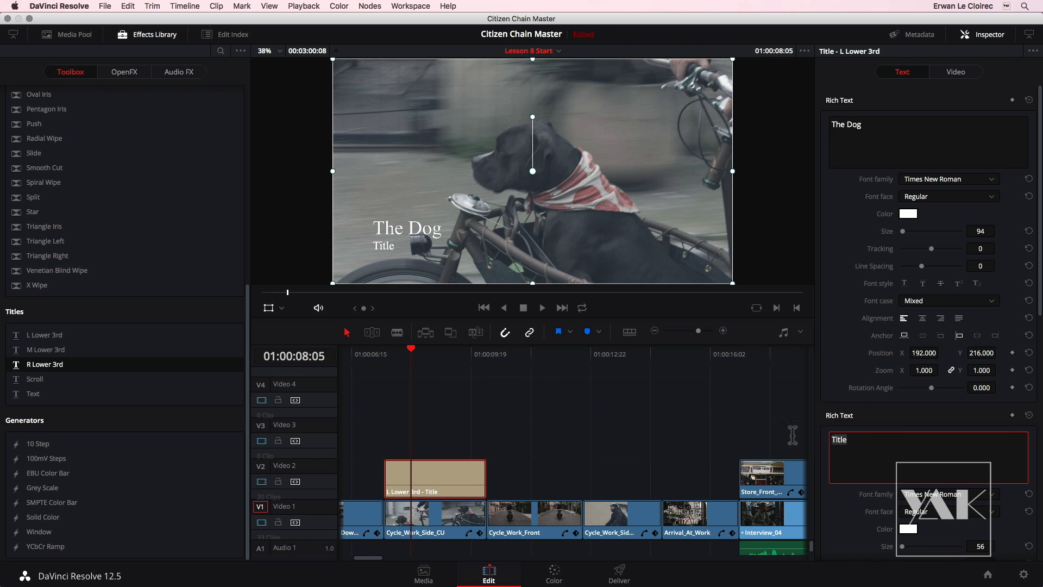
{"action": "type", "text": "CEO"}
- Style the "The Dog" line in red VAL Bold and enlarge it to a size of about 262
{"action": "left_click", "coordinate": [906, 214]}
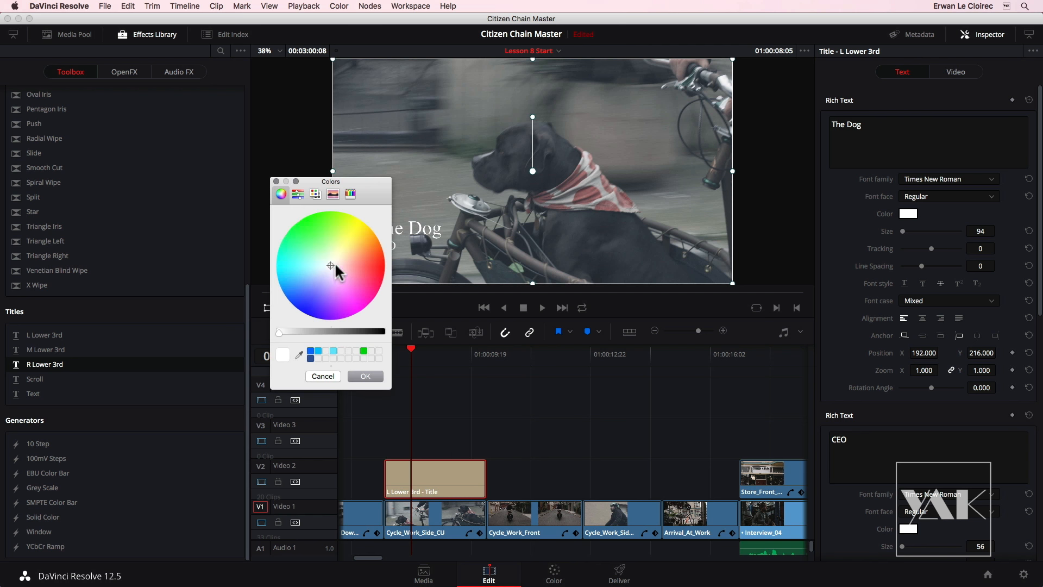
{"action": "left_click_drag", "start_coordinate": [337, 272], "coordinate": [438, 271]}
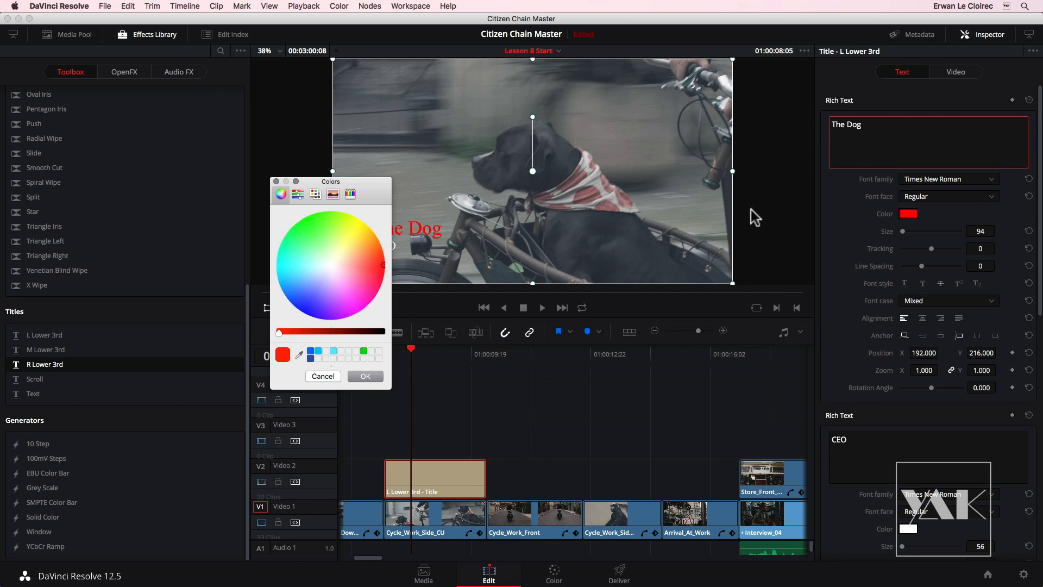
{"action": "left_click", "coordinate": [365, 376]}
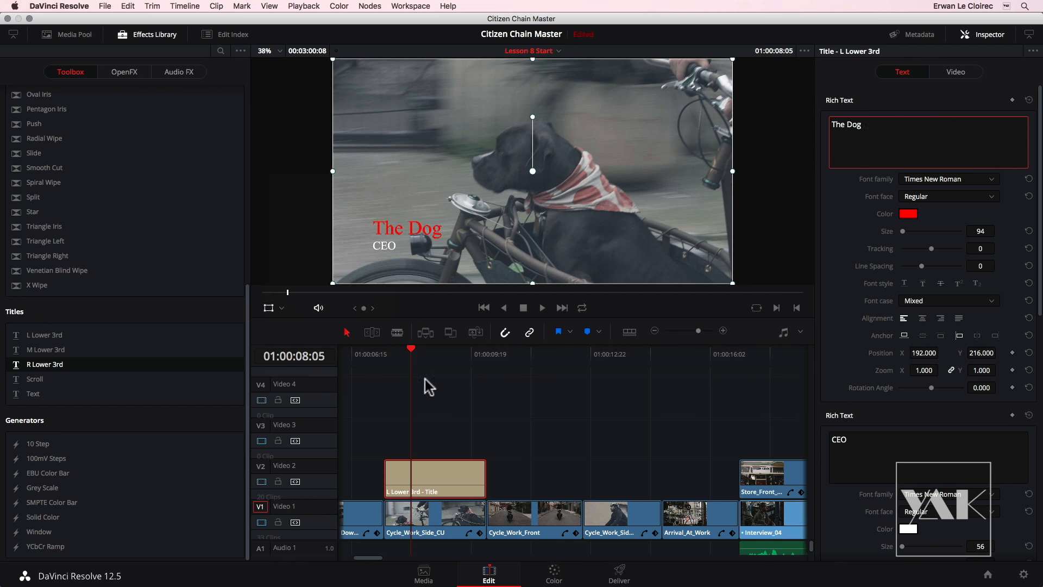
{"action": "left_click", "coordinate": [943, 181]}
{"action": "left_click", "coordinate": [934, 360]}
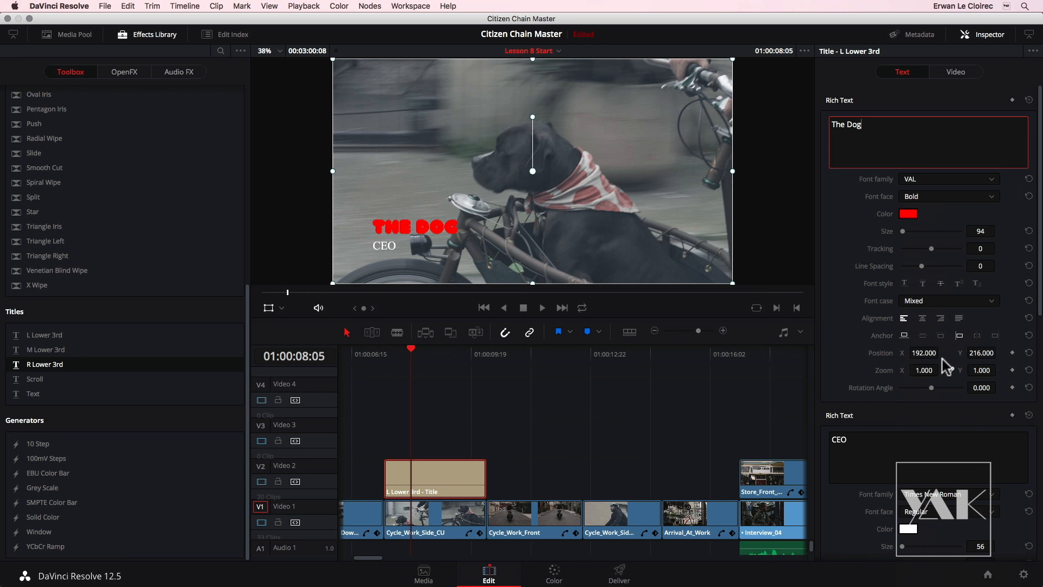
{"action": "left_click_drag", "start_coordinate": [904, 231], "coordinate": [906, 239]}
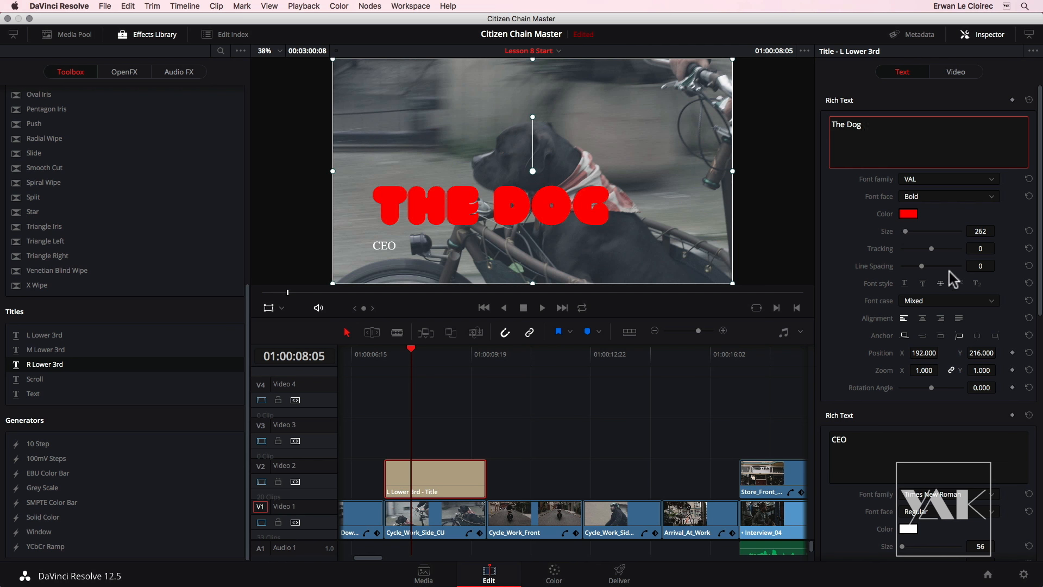
{"action": "left_click", "coordinate": [909, 213]}
{"action": "left_click", "coordinate": [322, 331]}
{"action": "left_click_drag", "start_coordinate": [323, 329], "coordinate": [338, 331]}
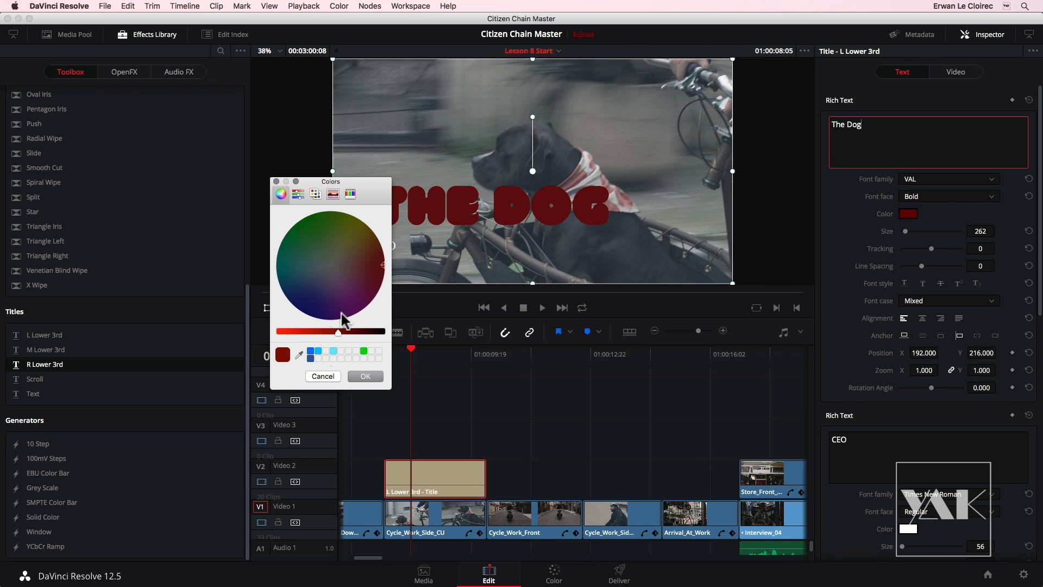
{"action": "left_click", "coordinate": [277, 181]}
- Darken the "The Dog" line's text color to a deep red
{"action": "left_click", "coordinate": [909, 214]}
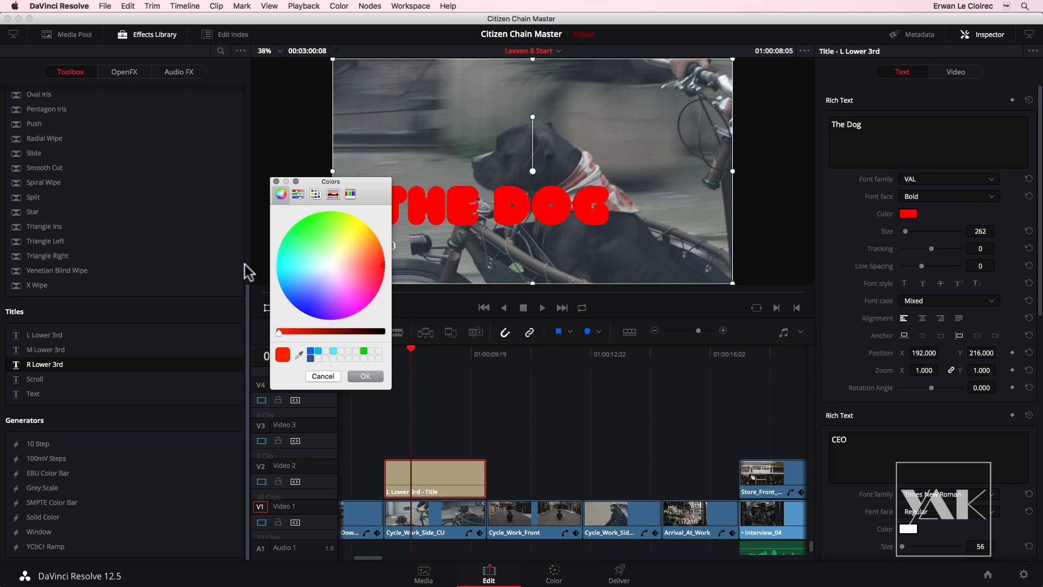
{"action": "left_click", "coordinate": [303, 332]}
{"action": "left_click", "coordinate": [325, 331]}
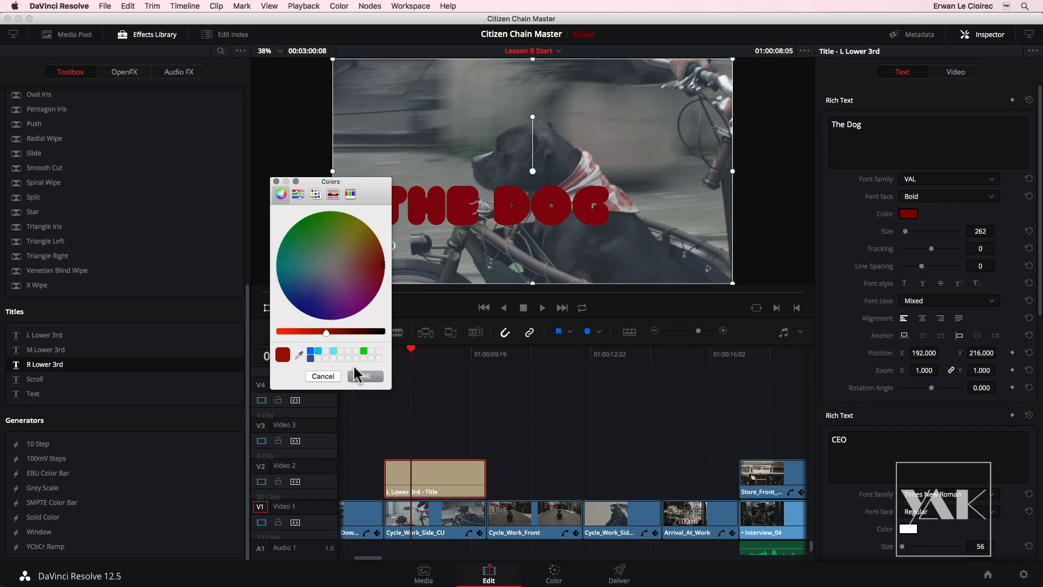
{"action": "left_click", "coordinate": [365, 376]}
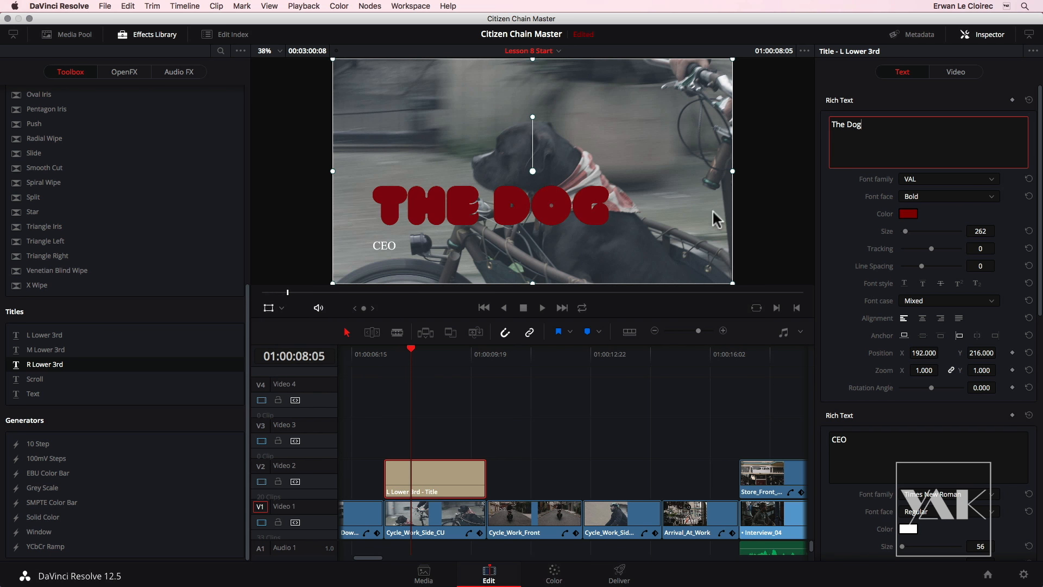
- Shift the title toward the frame's lower-left corner and set the "CEO" line in VAL Bold at size 150
{"action": "left_click", "coordinate": [570, 169]}
{"action": "left_click_drag", "start_coordinate": [571, 168], "coordinate": [563, 191]}
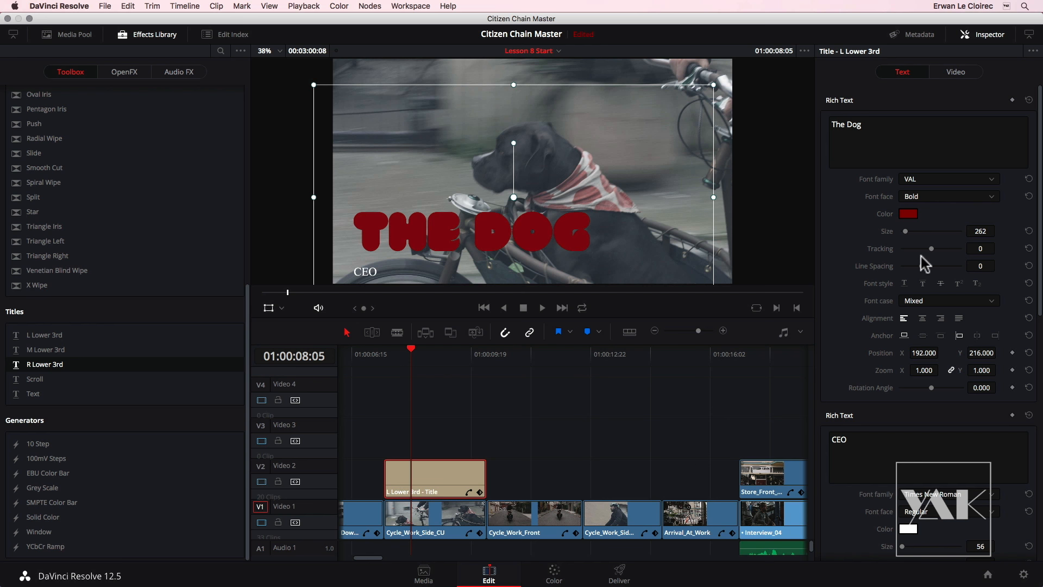
{"action": "left_click", "coordinate": [994, 496]}
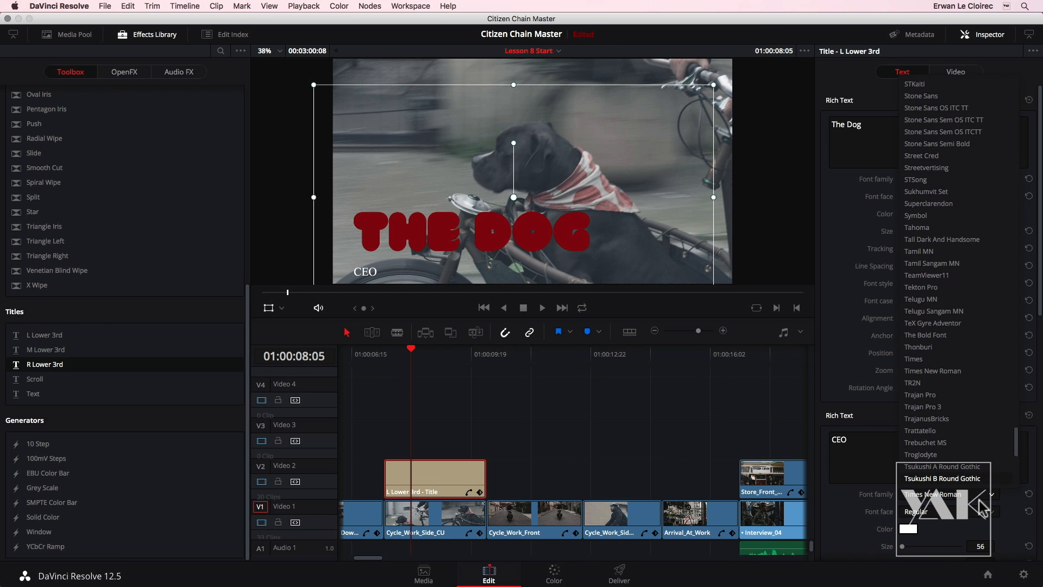
{"action": "left_click", "coordinate": [978, 478]}
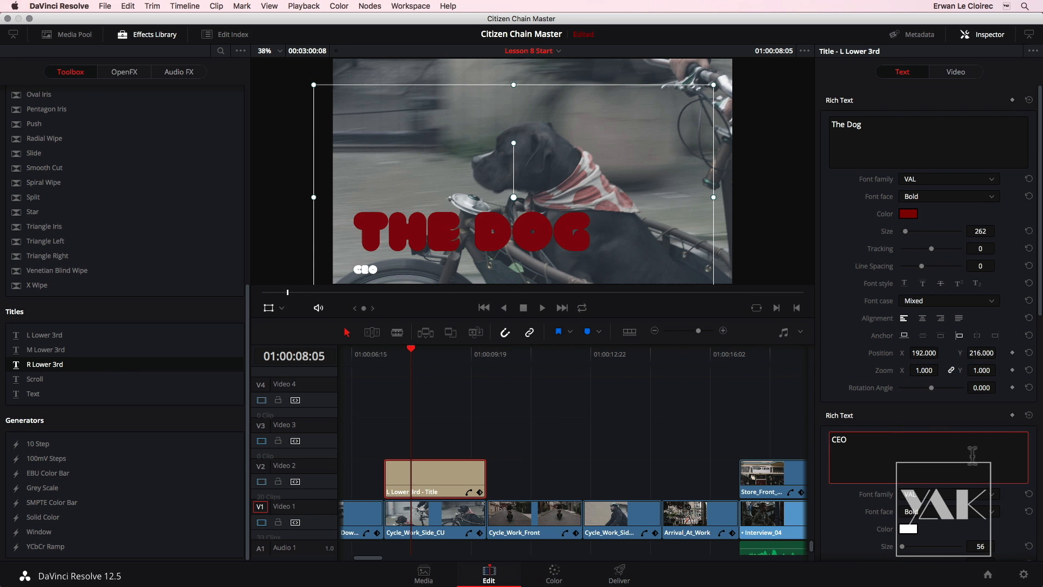
{"action": "left_click_drag", "start_coordinate": [903, 547], "coordinate": [906, 549]}
{"action": "left_click_drag", "start_coordinate": [560, 189], "coordinate": [551, 176]}
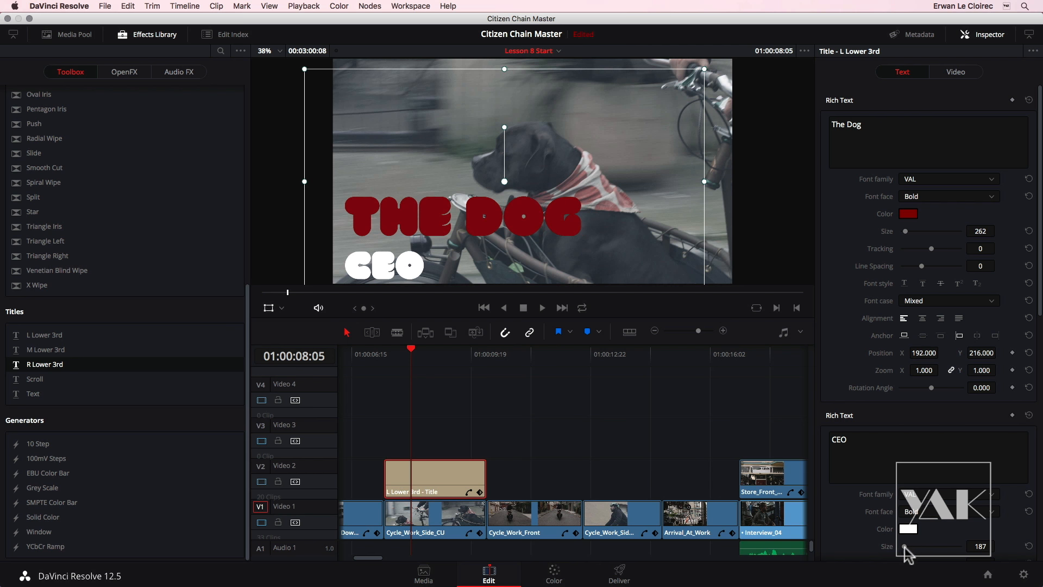
{"action": "double_click", "coordinate": [982, 546]}
{"action": "type", "text": "1"}
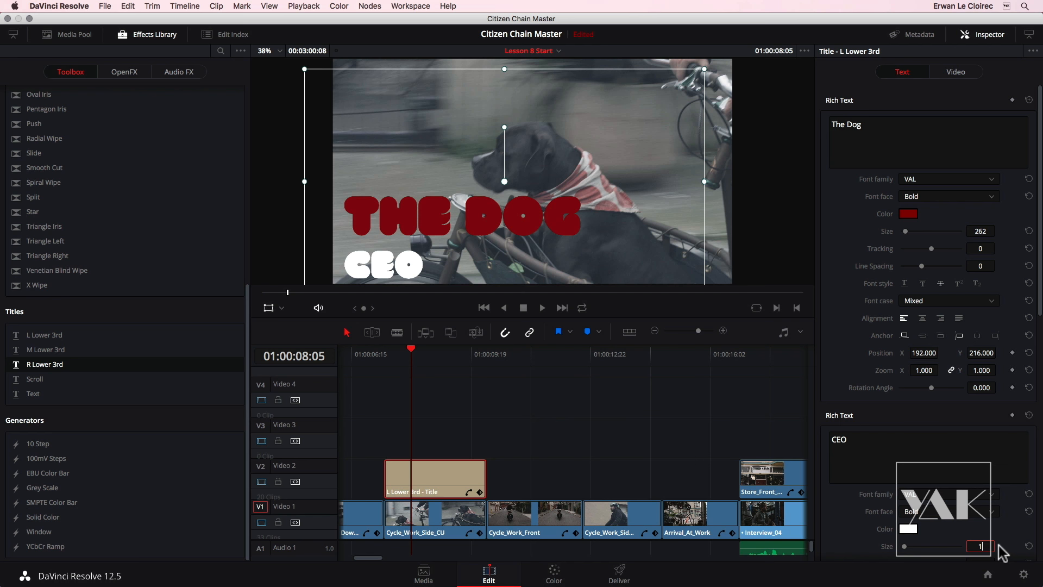
{"action": "type", "text": "50"}
{"action": "key", "text": "Return"}
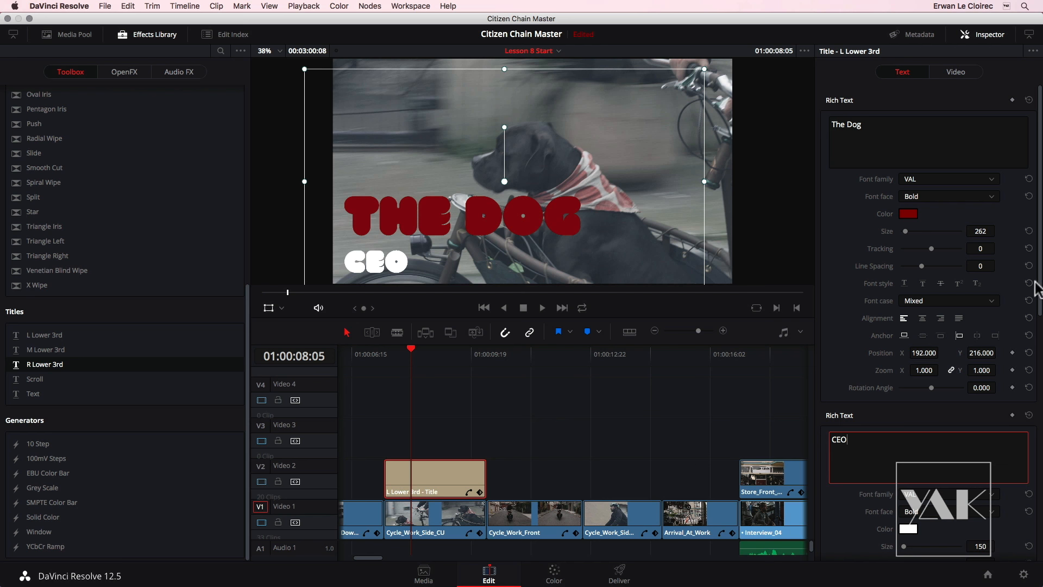
- Give the title a drop shadow with X offset 39, blur 61 and opacity 38
{"action": "left_click_drag", "start_coordinate": [1035, 310], "coordinate": [1040, 490]}
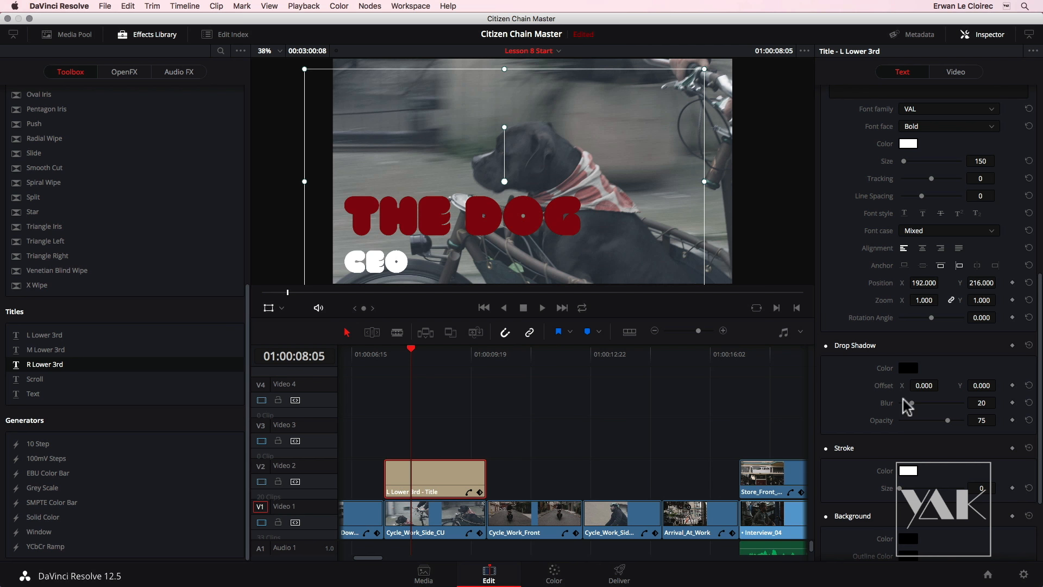
{"action": "left_click", "coordinate": [826, 350]}
{"action": "left_click", "coordinate": [827, 353]}
{"action": "left_click_drag", "start_coordinate": [926, 385], "coordinate": [951, 387]}
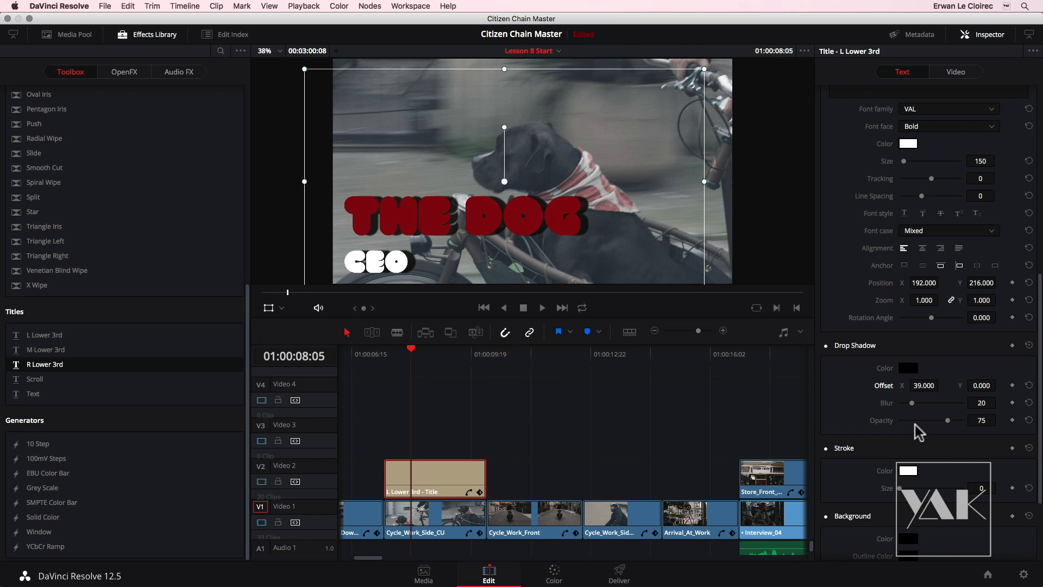
{"action": "mouse_move", "coordinate": [928, 401]}
{"action": "left_mouse_down"}
{"action": "mouse_move", "coordinate": [940, 401]}
{"action": "mouse_move", "coordinate": [937, 421]}
{"action": "mouse_move", "coordinate": [926, 417]}
{"action": "left_mouse_up"}
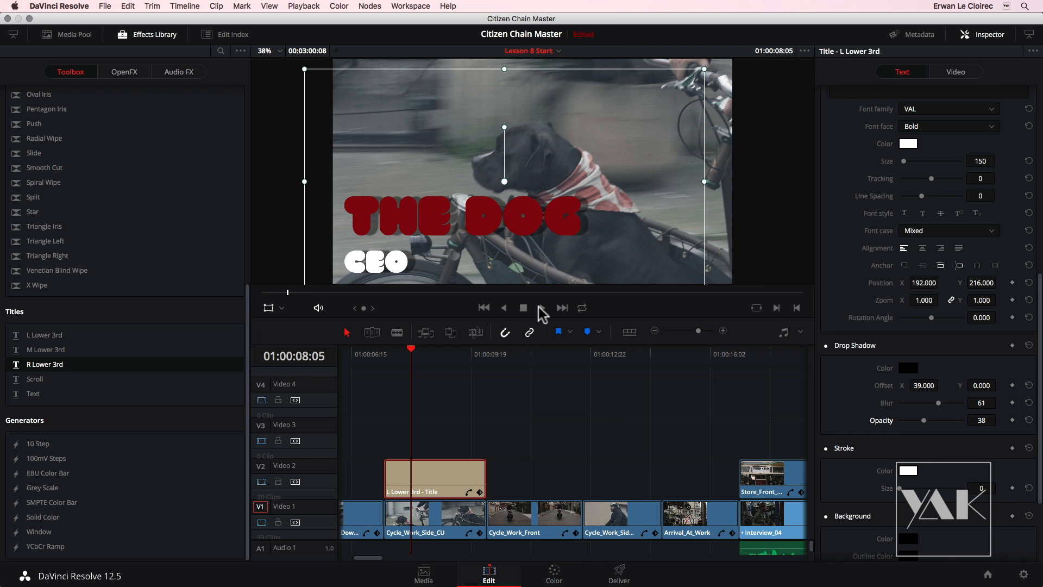
- Add a black stroke of size 4 to the title text and turn off its drop shadow
{"action": "scroll", "coordinate": [913, 391], "scroll_direction": "down", "scroll_amount": 4}
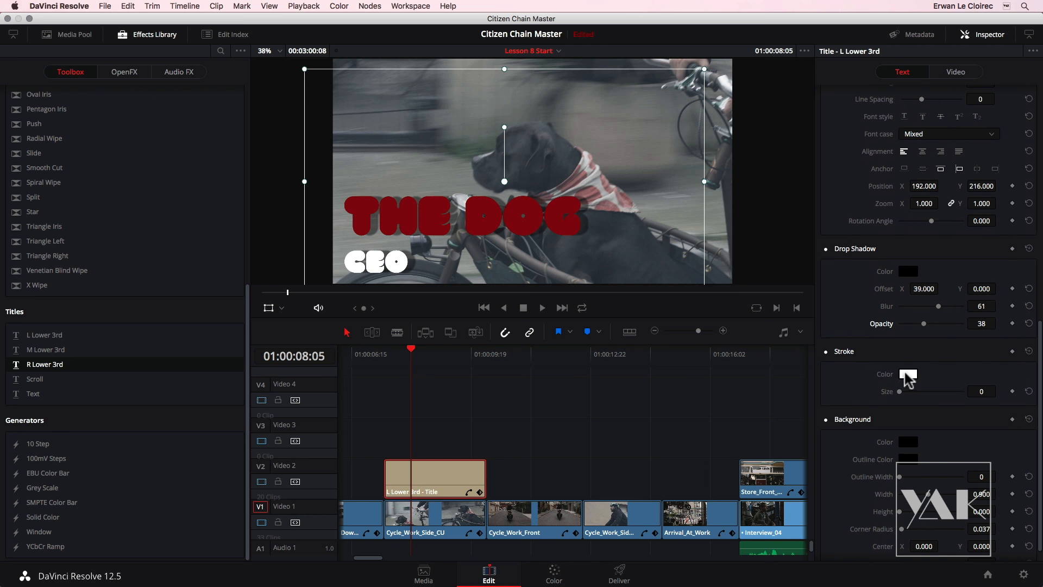
{"action": "left_click", "coordinate": [908, 375]}
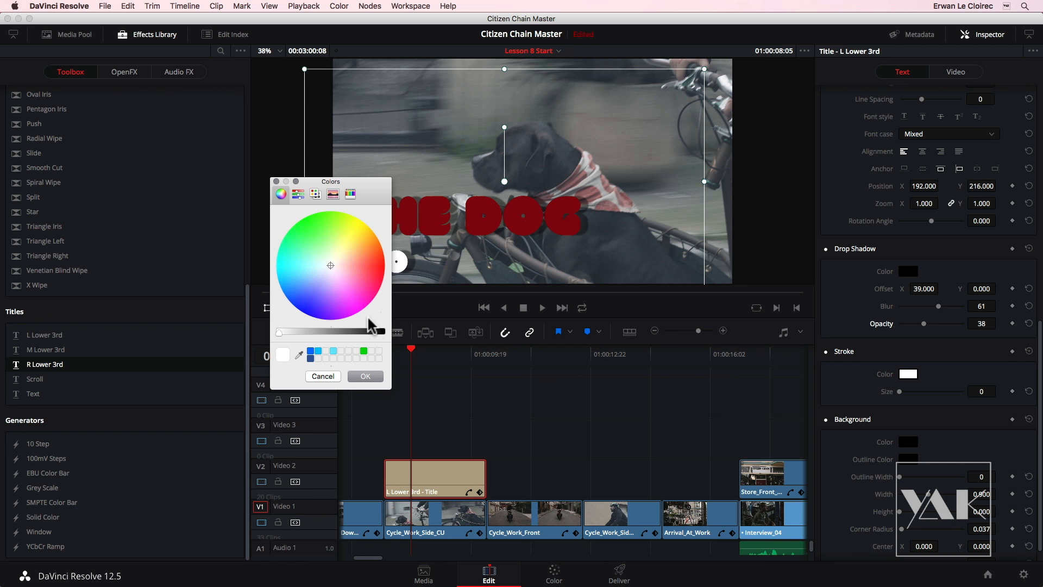
{"action": "left_click_drag", "start_coordinate": [374, 334], "coordinate": [396, 336]}
{"action": "left_click_drag", "start_coordinate": [271, 178], "coordinate": [273, 178]}
{"action": "left_click", "coordinate": [365, 376]}
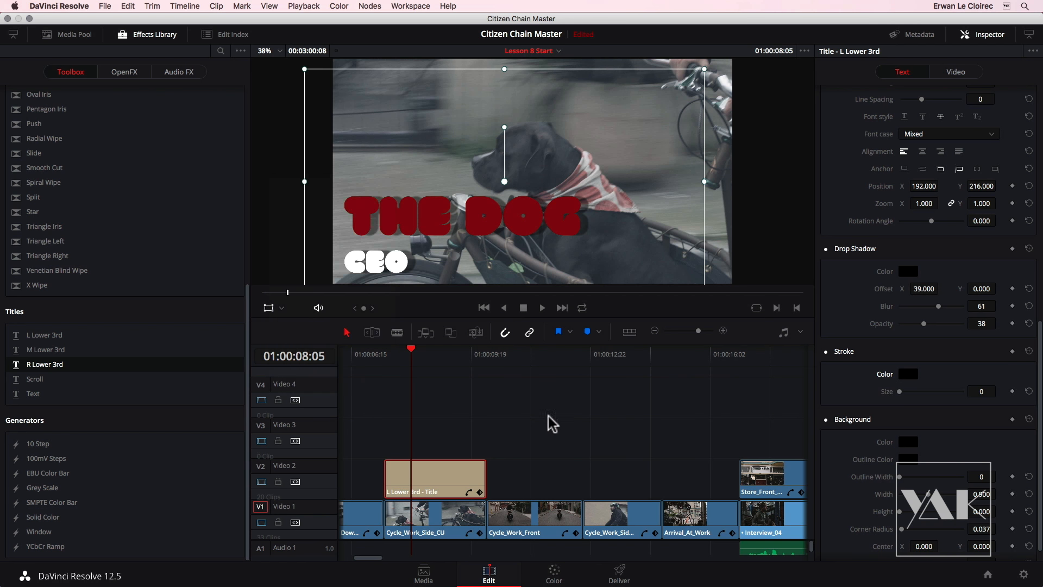
{"action": "left_click_drag", "start_coordinate": [899, 391], "coordinate": [913, 390]}
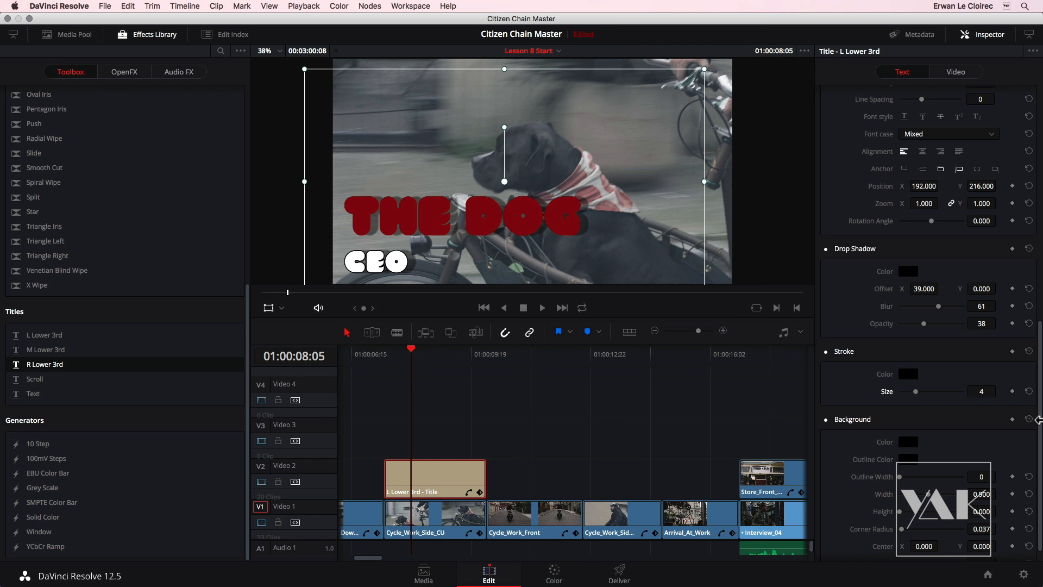
{"action": "scroll", "coordinate": [1039, 418], "scroll_direction": "down", "scroll_amount": 1}
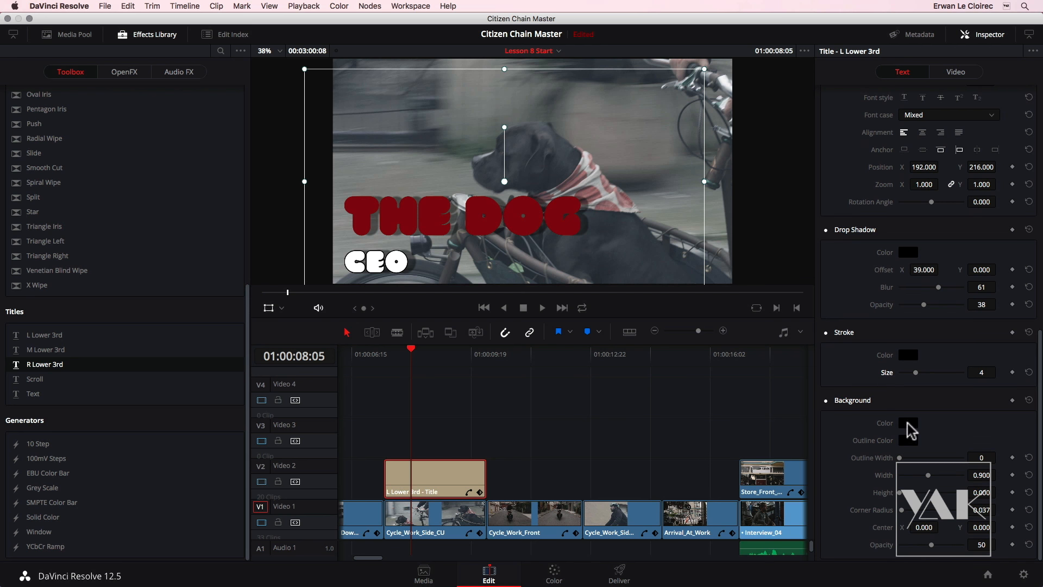
{"action": "left_click", "coordinate": [826, 230]}
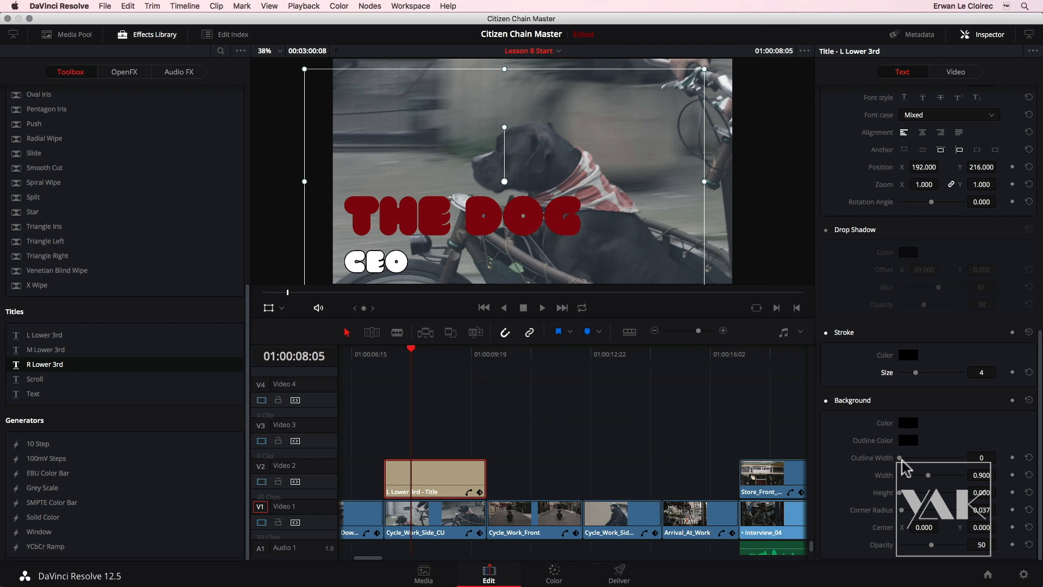
- Fit the title's background box behind both lines with width 0.627, height 0.390, center X 579 and Y 70, and opacity 72
{"action": "left_click_drag", "start_coordinate": [900, 458], "coordinate": [872, 475]}
{"action": "left_click_drag", "start_coordinate": [900, 494], "coordinate": [913, 528]}
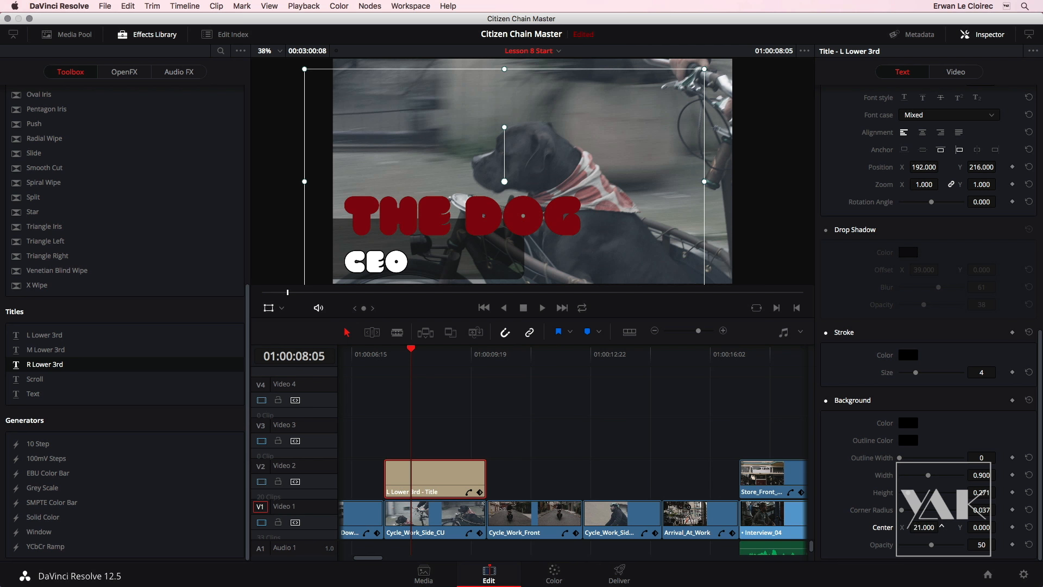
{"action": "left_click_drag", "start_coordinate": [942, 526], "coordinate": [942, 526]}
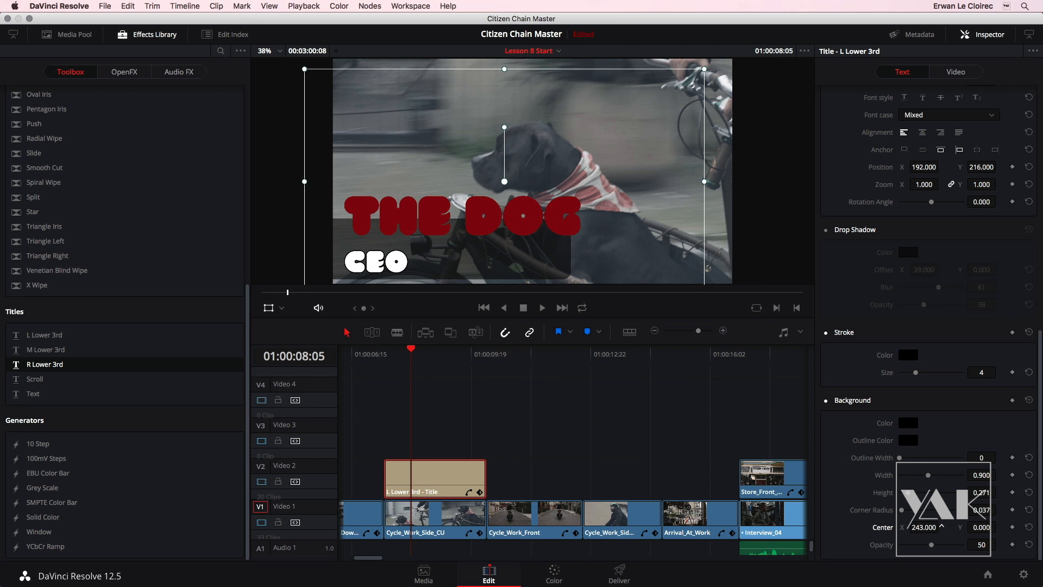
{"action": "left_click_drag", "start_coordinate": [941, 526], "coordinate": [1038, 516]}
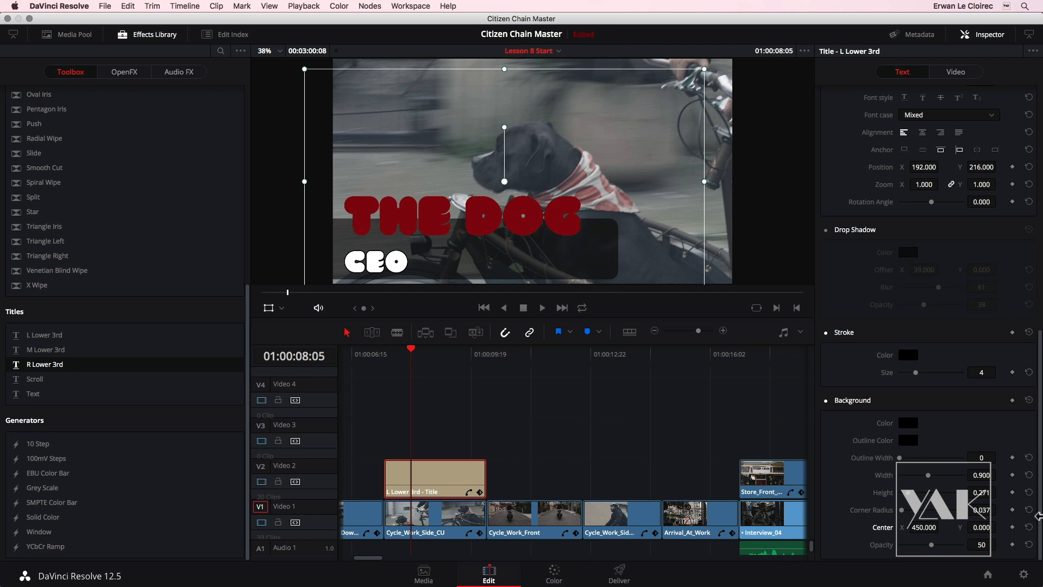
{"action": "left_click_drag", "start_coordinate": [941, 526], "coordinate": [1038, 537]}
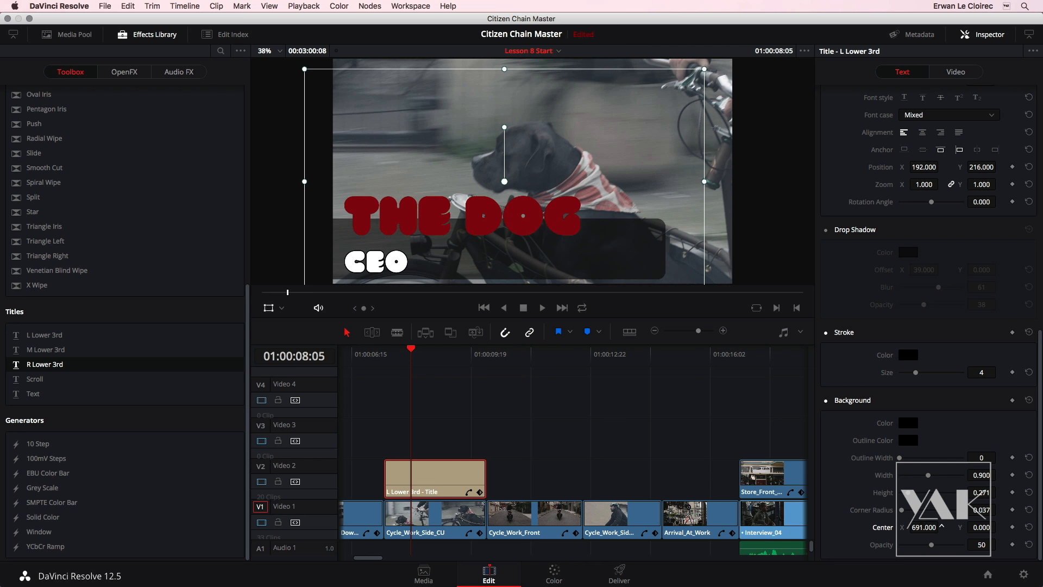
{"action": "mouse_move", "coordinate": [942, 526]}
{"action": "left_mouse_down"}
{"action": "mouse_move", "coordinate": [951, 526]}
{"action": "mouse_move", "coordinate": [937, 526]}
{"action": "left_mouse_up"}
{"action": "left_click_drag", "start_coordinate": [928, 474], "coordinate": [919, 476]}
{"action": "left_click_drag", "start_coordinate": [925, 527], "coordinate": [866, 527]}
{"action": "left_click_drag", "start_coordinate": [908, 493], "coordinate": [912, 492]}
{"action": "left_click_drag", "start_coordinate": [982, 527], "coordinate": [993, 506]}
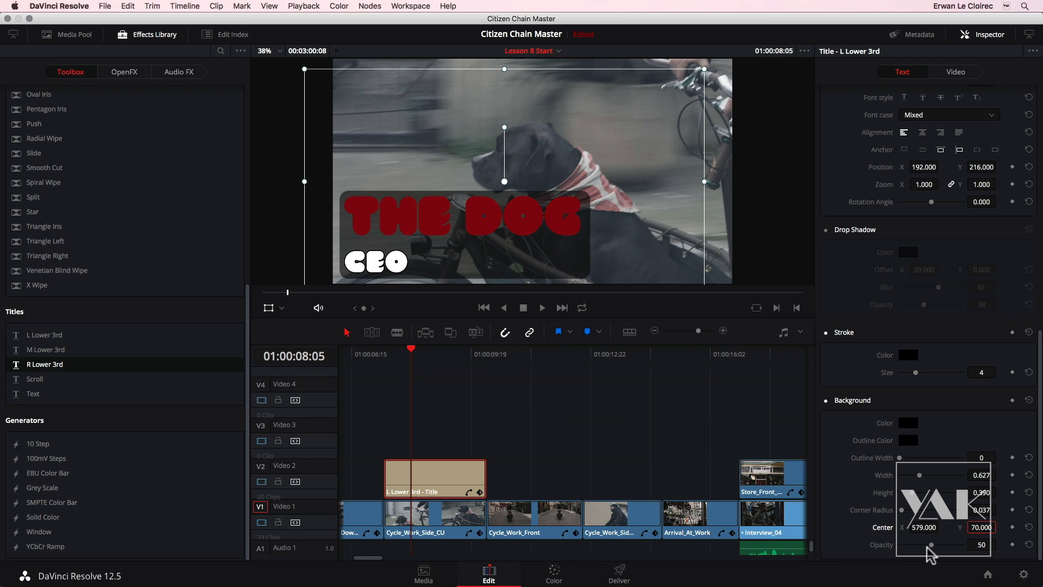
{"action": "left_click_drag", "start_coordinate": [936, 552], "coordinate": [951, 563]}
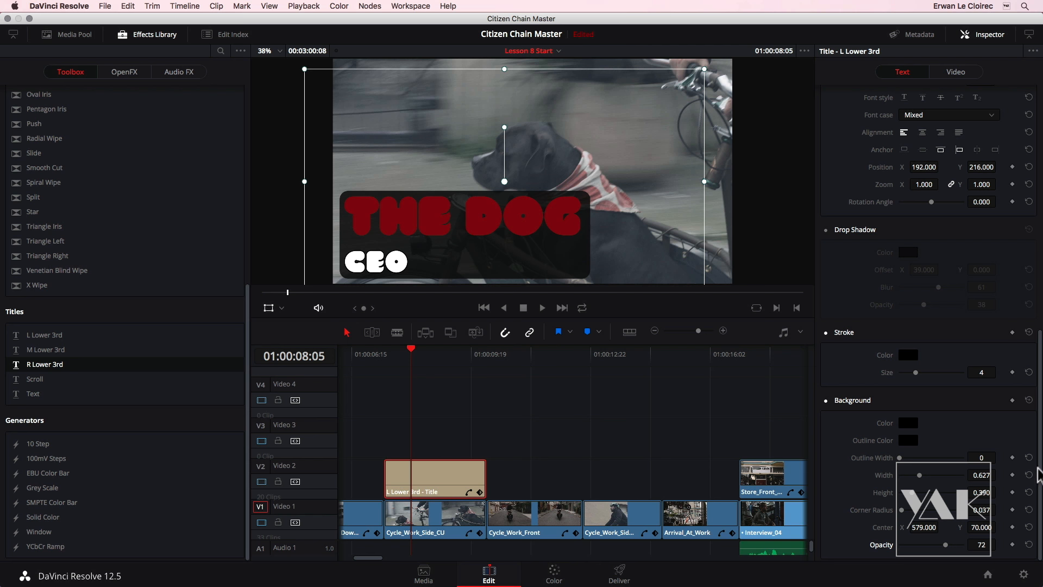
- Give the title's background box a dark grey outline with a width of 11
{"action": "left_click", "coordinate": [913, 449]}
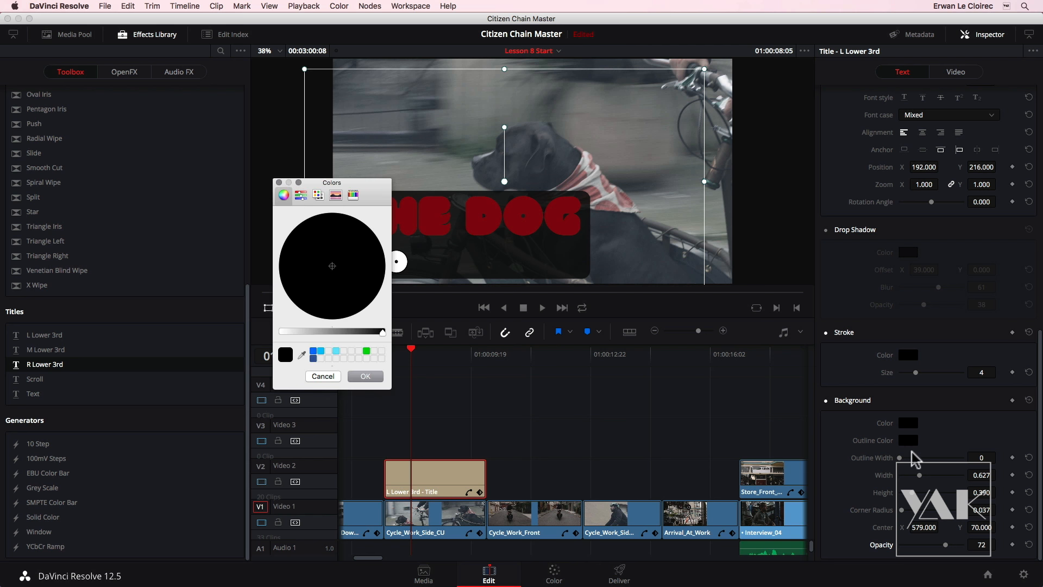
{"action": "left_click_drag", "start_coordinate": [363, 331], "coordinate": [348, 330]}
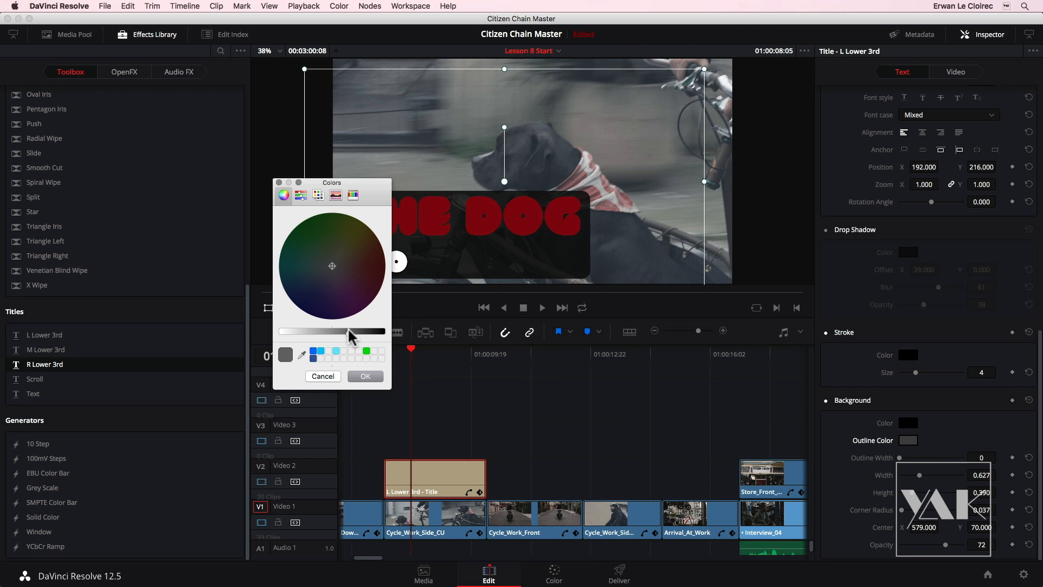
{"action": "left_click", "coordinate": [362, 377]}
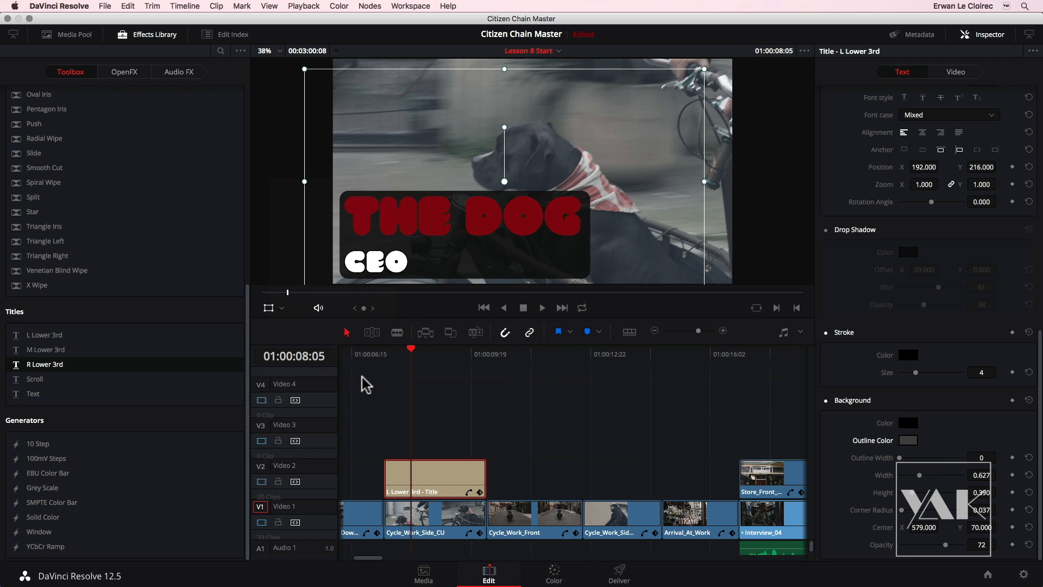
{"action": "left_click_drag", "start_coordinate": [898, 461], "coordinate": [923, 461]}
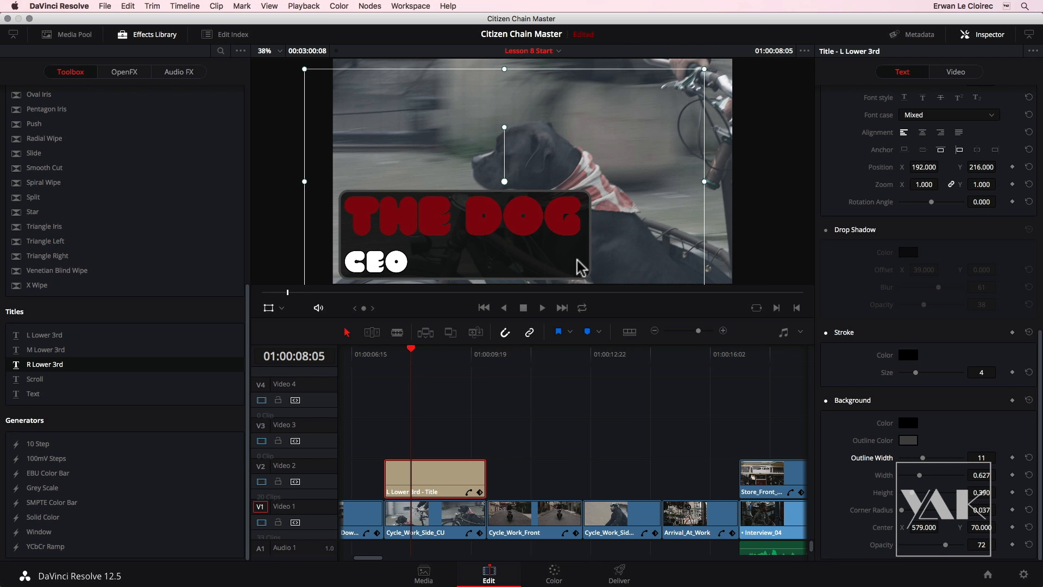
- Add a Scroll title to Video 2 directly after the lower third and select it to view its text and font settings
{"action": "left_click_drag", "start_coordinate": [34, 378], "coordinate": [488, 477]}
{"action": "left_click_drag", "start_coordinate": [592, 364], "coordinate": [561, 373]}
{"action": "left_click_drag", "start_coordinate": [535, 426], "coordinate": [599, 477]}
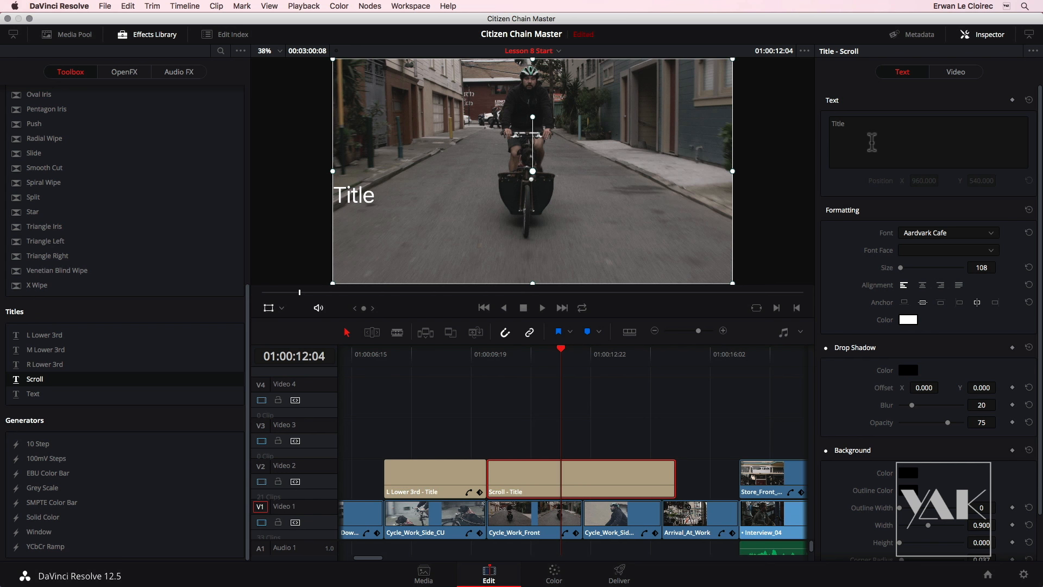
{"action": "left_click", "coordinate": [843, 128]}
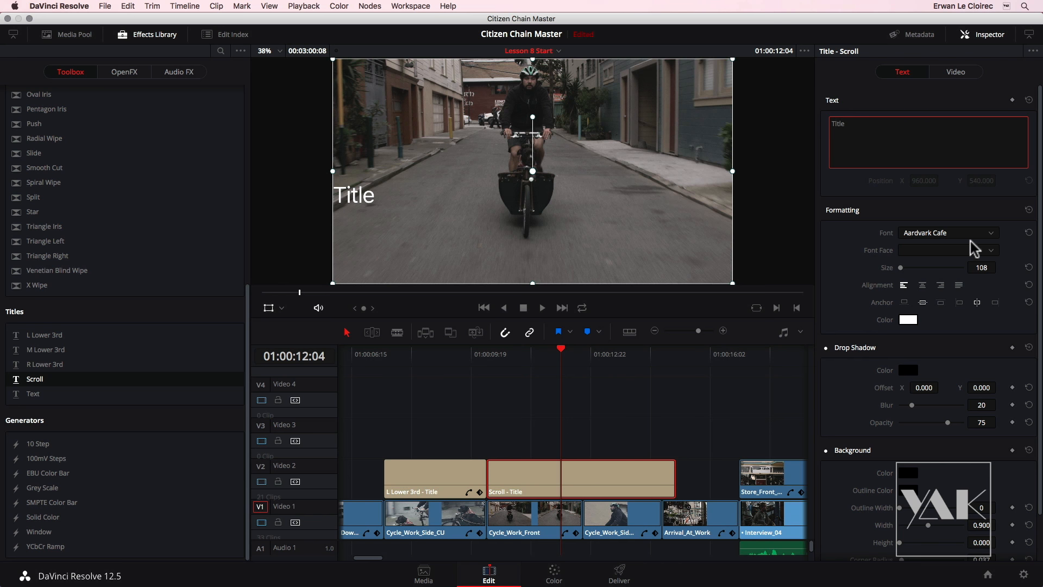
{"action": "left_click", "coordinate": [992, 233]}
{"action": "left_click", "coordinate": [1000, 210]}
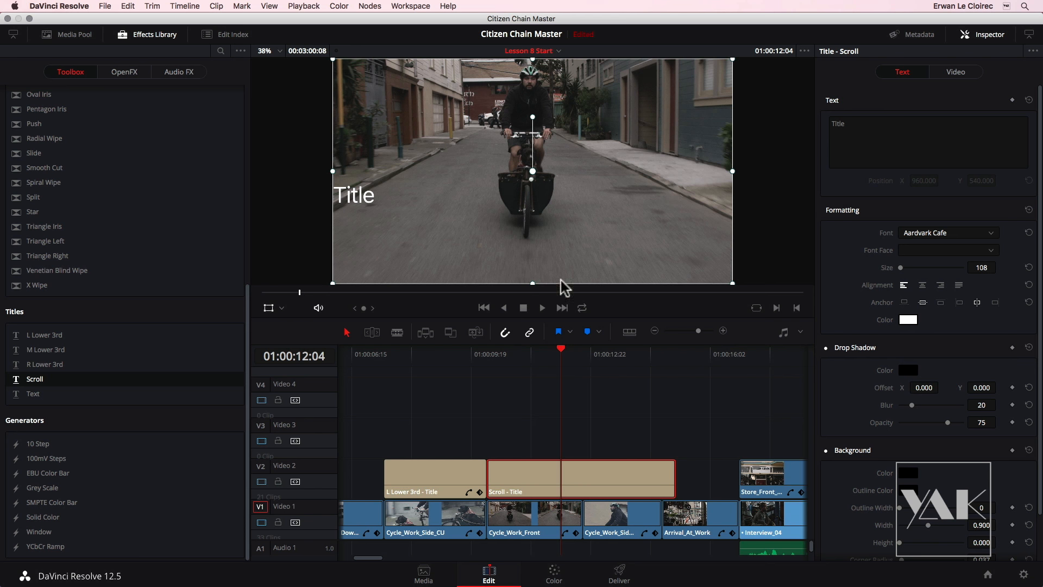
- Place a Text title on Video 3 above the start of the Store_Front_MS clip and view it over the shop sign
{"action": "left_click", "coordinate": [33, 396]}
{"action": "left_click_drag", "start_coordinate": [31, 397], "coordinate": [734, 442]}
{"action": "left_click_drag", "start_coordinate": [492, 355], "coordinate": [450, 359]}
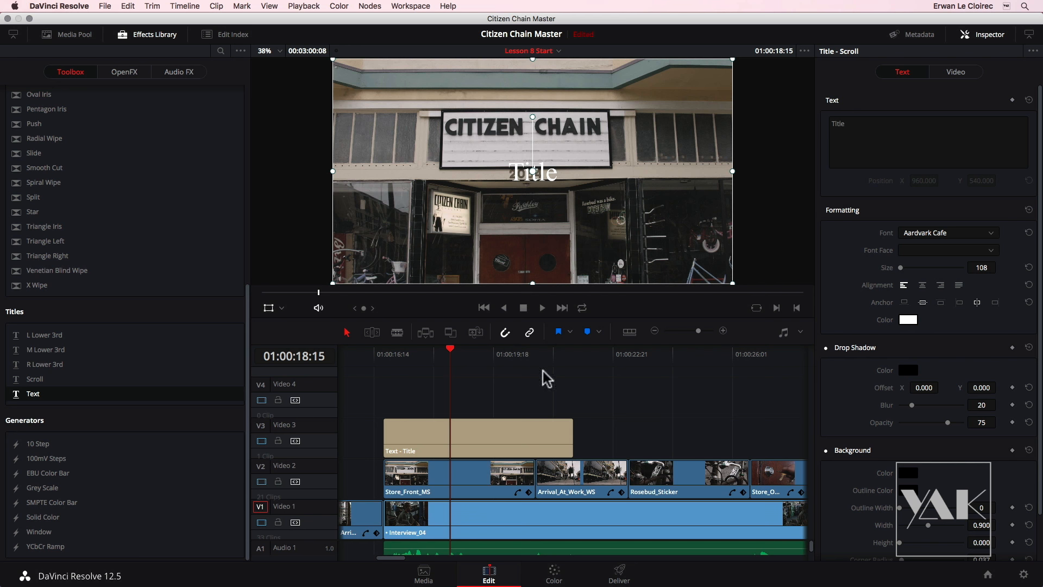
{"action": "mouse_move", "coordinate": [443, 353]}
{"action": "left_mouse_down"}
{"action": "mouse_move", "coordinate": [412, 354]}
{"action": "mouse_move", "coordinate": [443, 362]}
{"action": "left_mouse_up"}
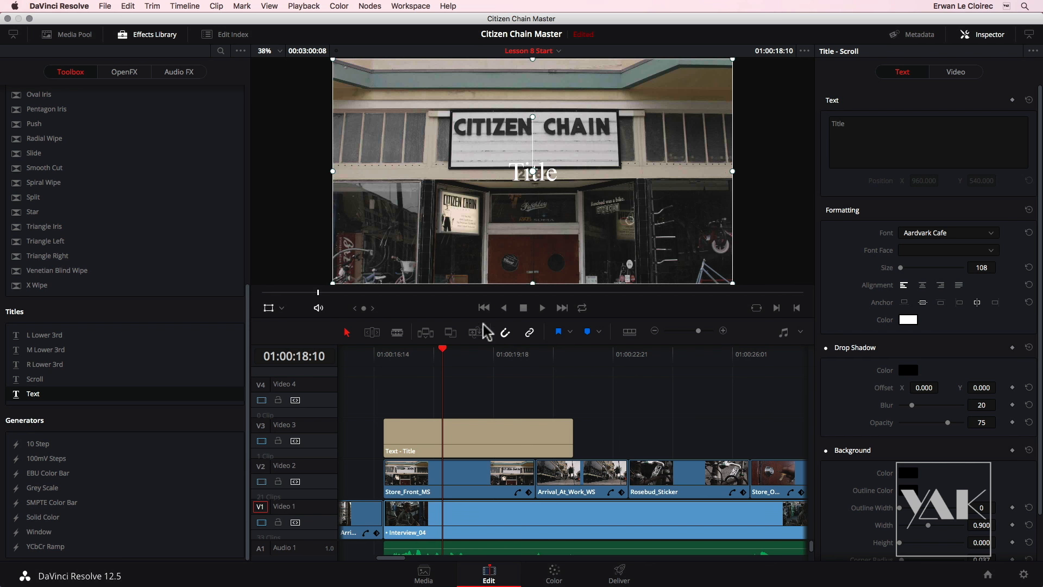
{"action": "mouse_move", "coordinate": [533, 170]}
{"action": "left_mouse_down"}
{"action": "mouse_move", "coordinate": [530, 217]}
{"action": "mouse_move", "coordinate": [531, 144]}
{"action": "mouse_move", "coordinate": [534, 153]}
{"action": "left_mouse_up"}
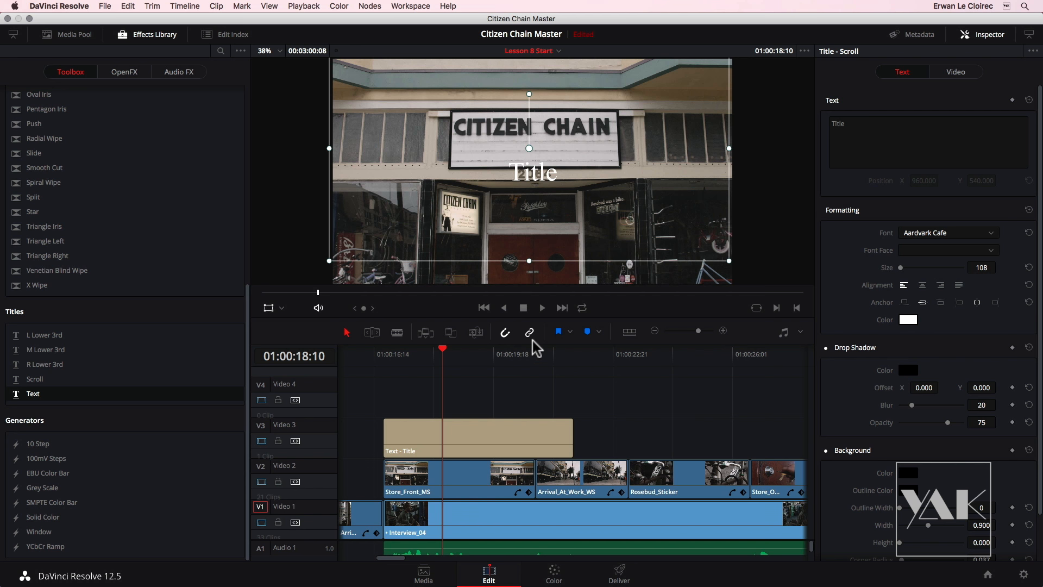
{"action": "key", "text": "super+z"}
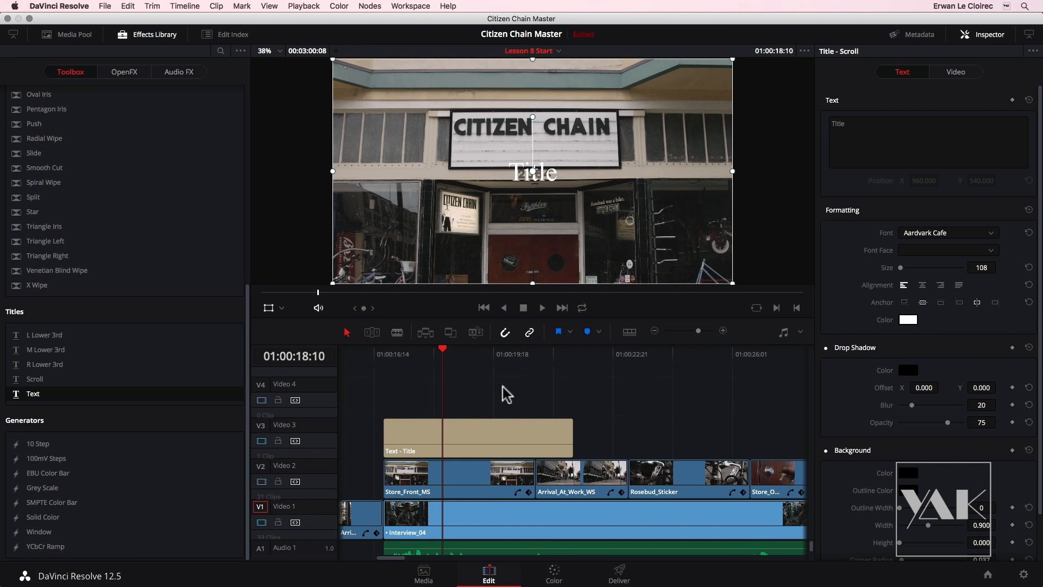
- Move the Text title up onto the blank part of the shop sign and change its wording to YAKYAKYAK.FR
{"action": "left_click_drag", "start_coordinate": [499, 384], "coordinate": [523, 427]}
{"action": "left_click_drag", "start_coordinate": [532, 171], "coordinate": [528, 146]}
{"action": "left_click", "coordinate": [844, 124]}
{"action": "double_click", "coordinate": [851, 124]}
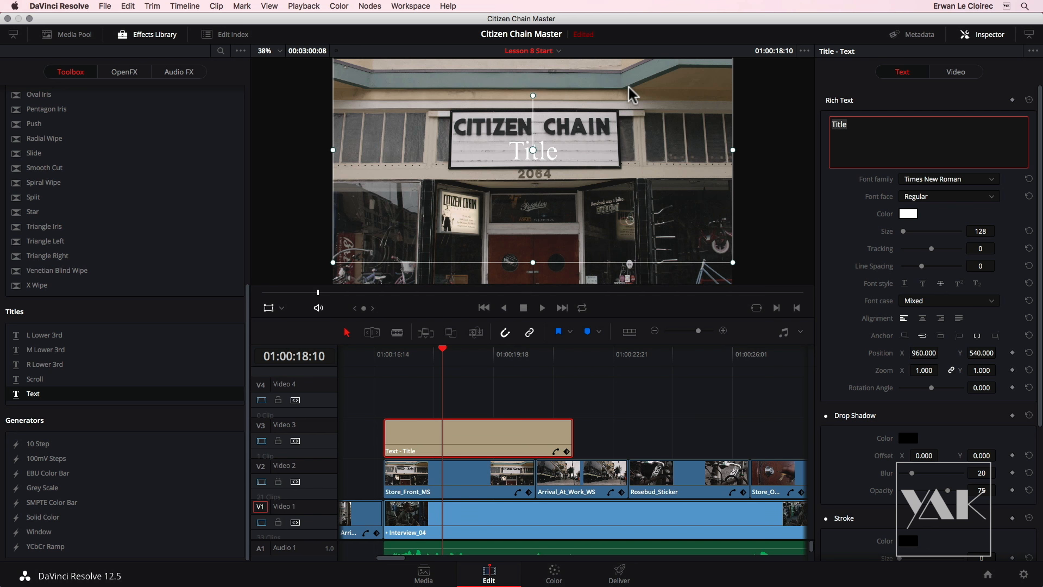
{"action": "type", "text": "Y"}
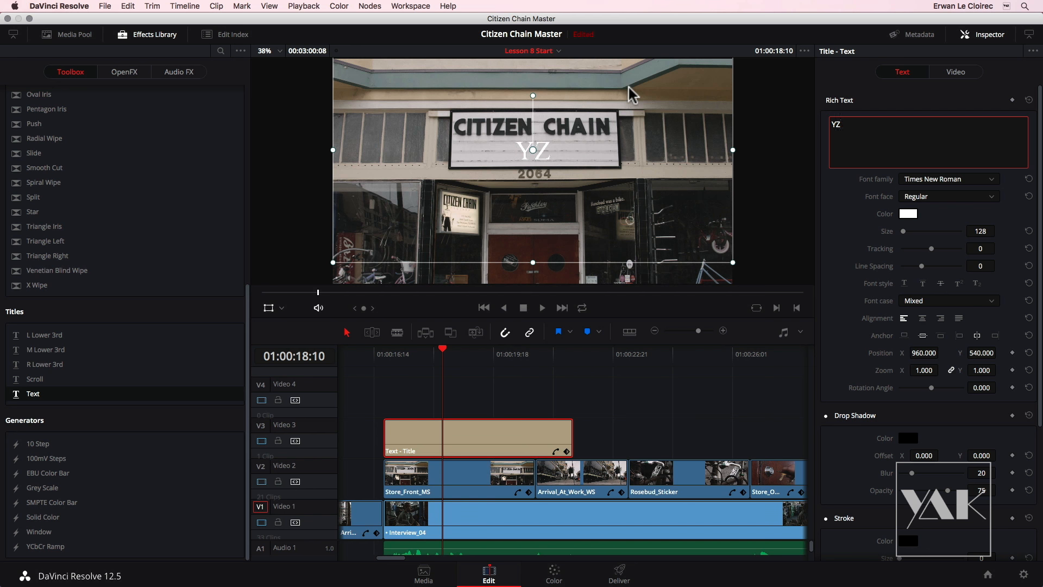
{"action": "type", "text": "AKYAKYA"}
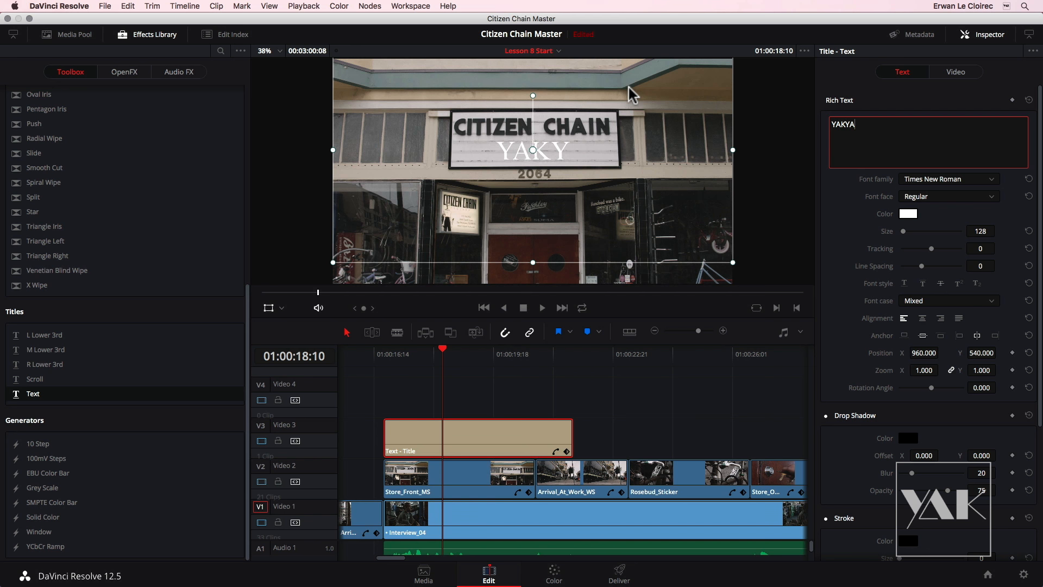
{"action": "type", "text": "K.FR"}
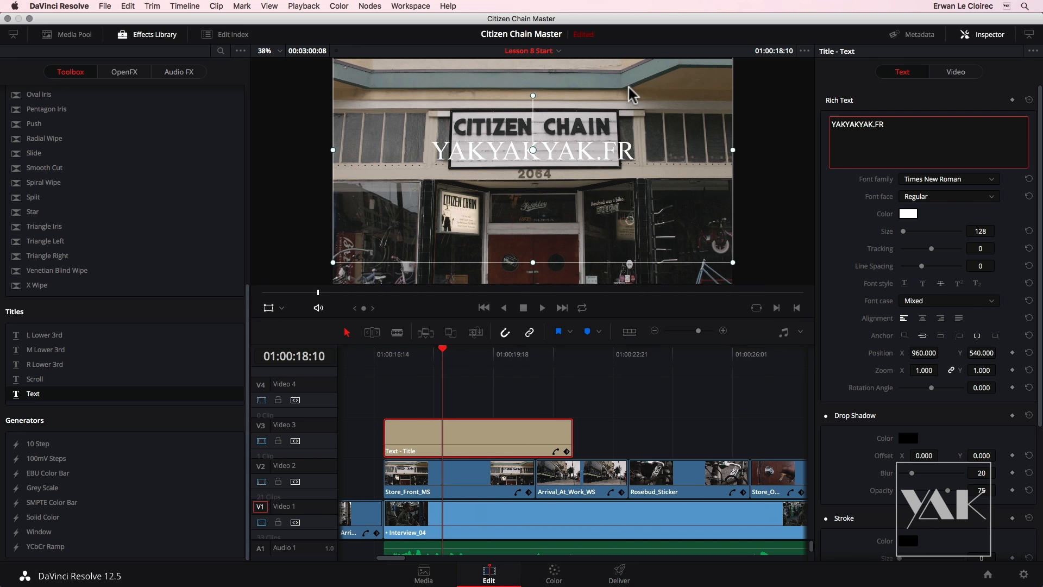
- Set the YAKYAKYAK.FR title to size 90 in the Tahoma font with the Negreta face
{"action": "left_click", "coordinate": [985, 231]}
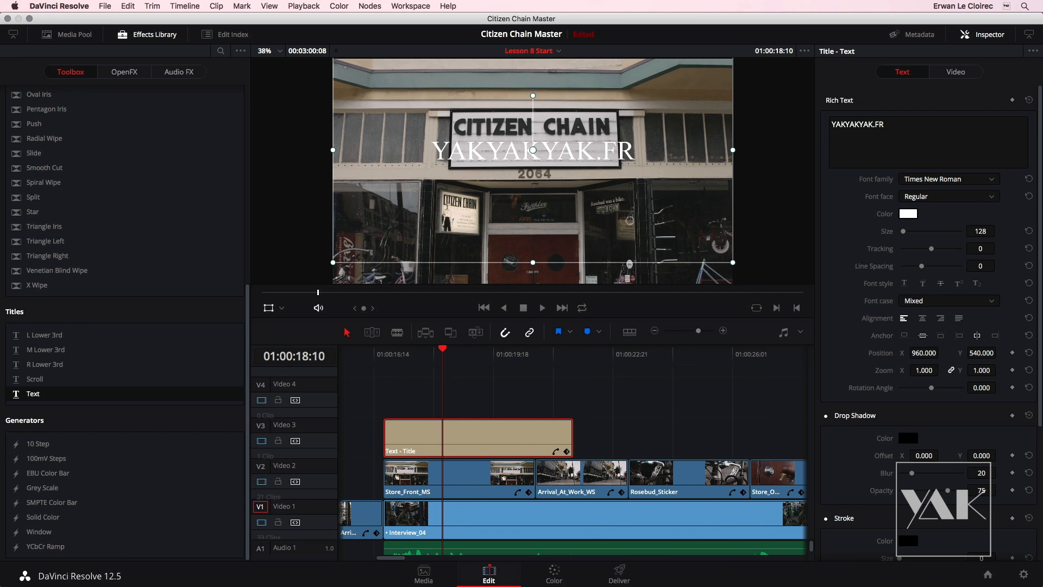
{"action": "double_click", "coordinate": [981, 232]}
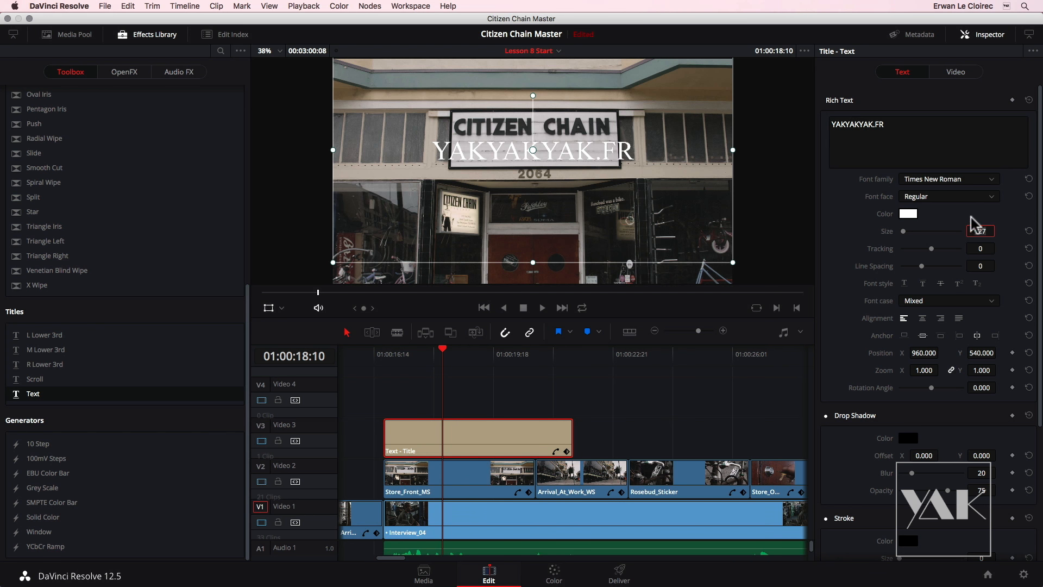
{"action": "key", "text": "Return"}
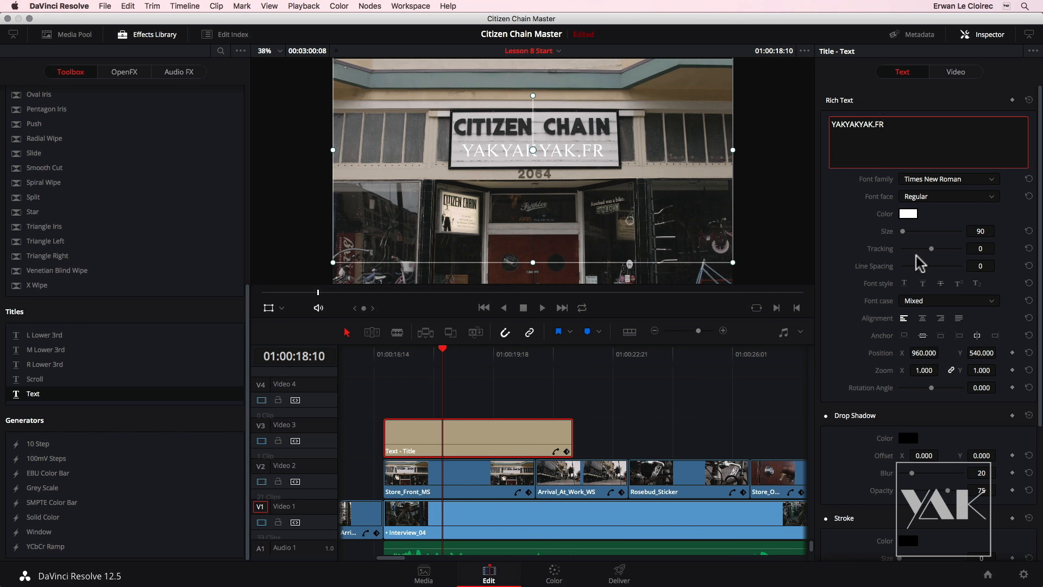
{"action": "left_click", "coordinate": [954, 179]}
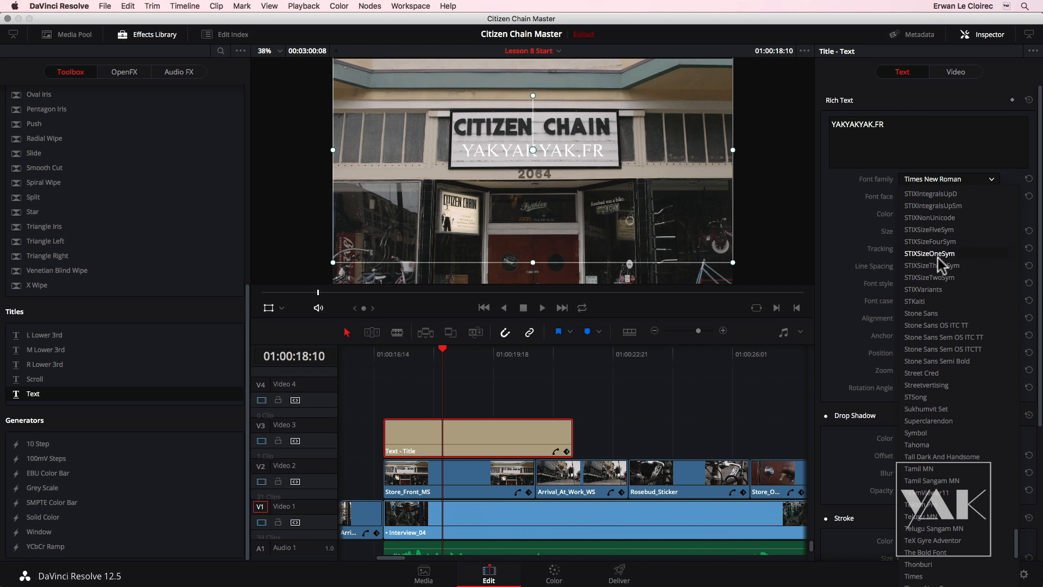
{"action": "left_click", "coordinate": [920, 445]}
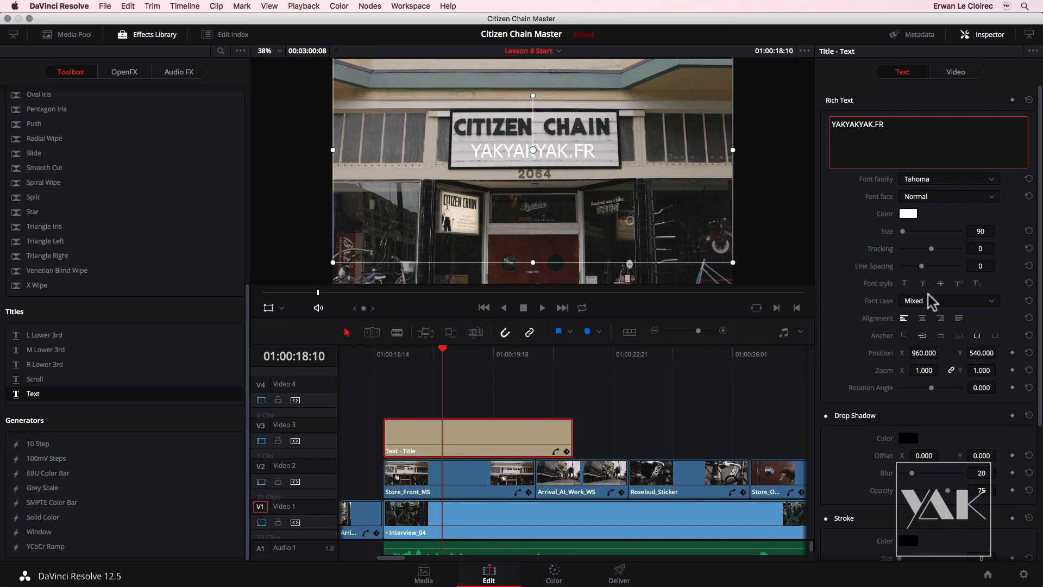
{"action": "left_click", "coordinate": [917, 301]}
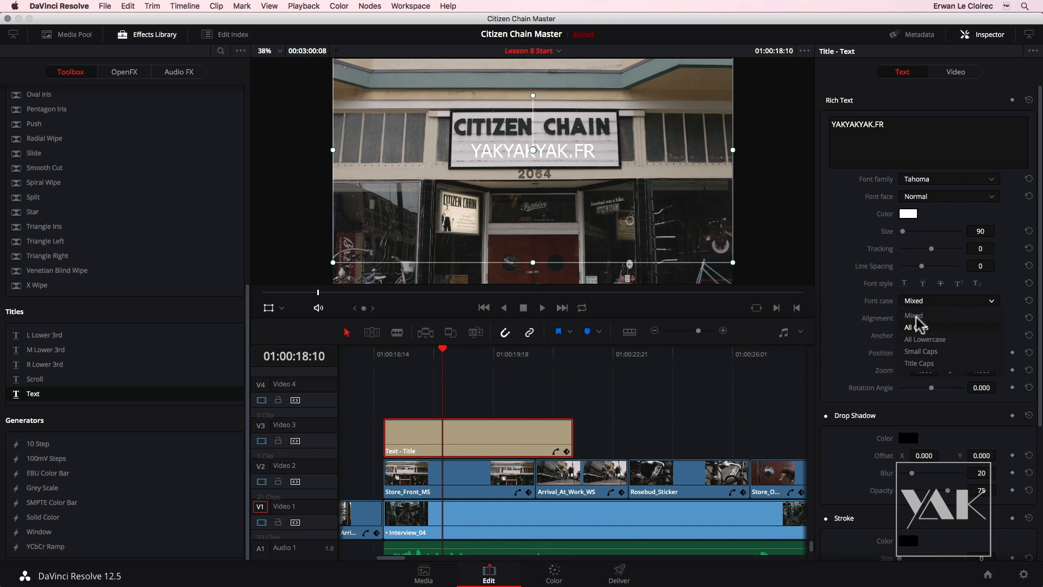
{"action": "left_click", "coordinate": [876, 302]}
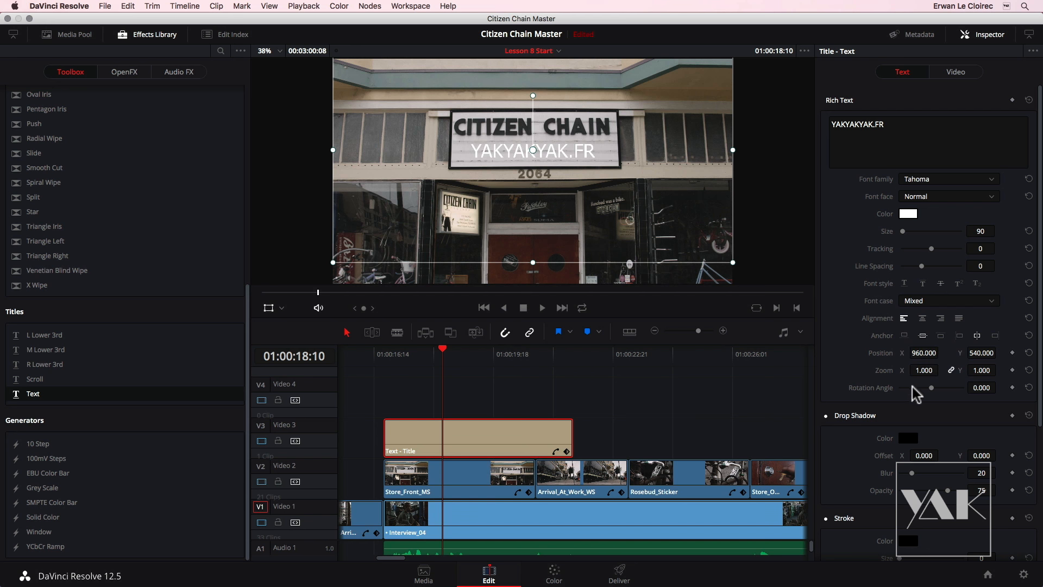
{"action": "left_click", "coordinate": [932, 198]}
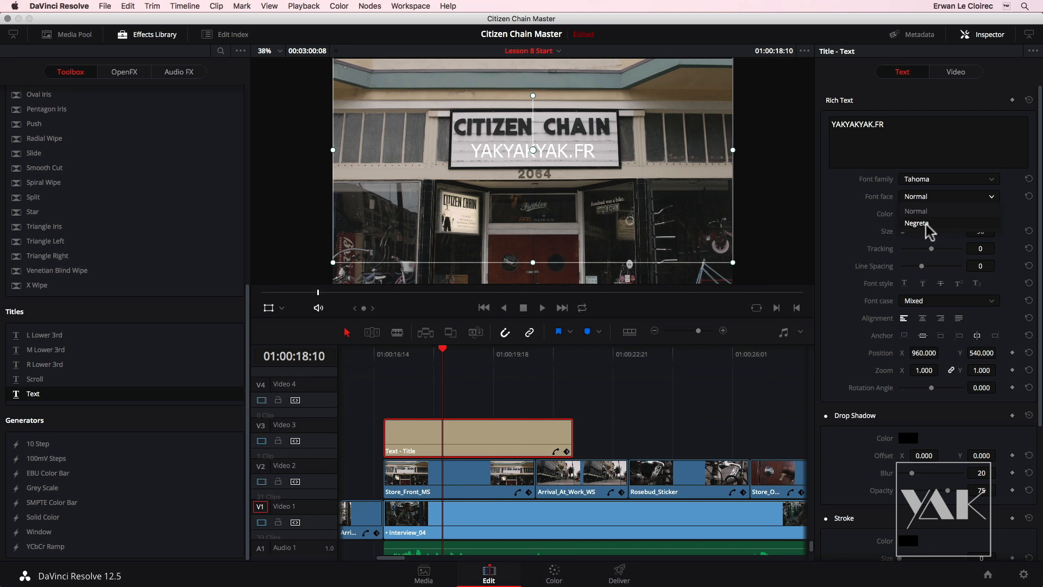
{"action": "left_click", "coordinate": [923, 224]}
- Sample the dark colour of the CITIZEN CHAIN lettering for the title text and lighten it slightly
{"action": "left_click", "coordinate": [909, 214]}
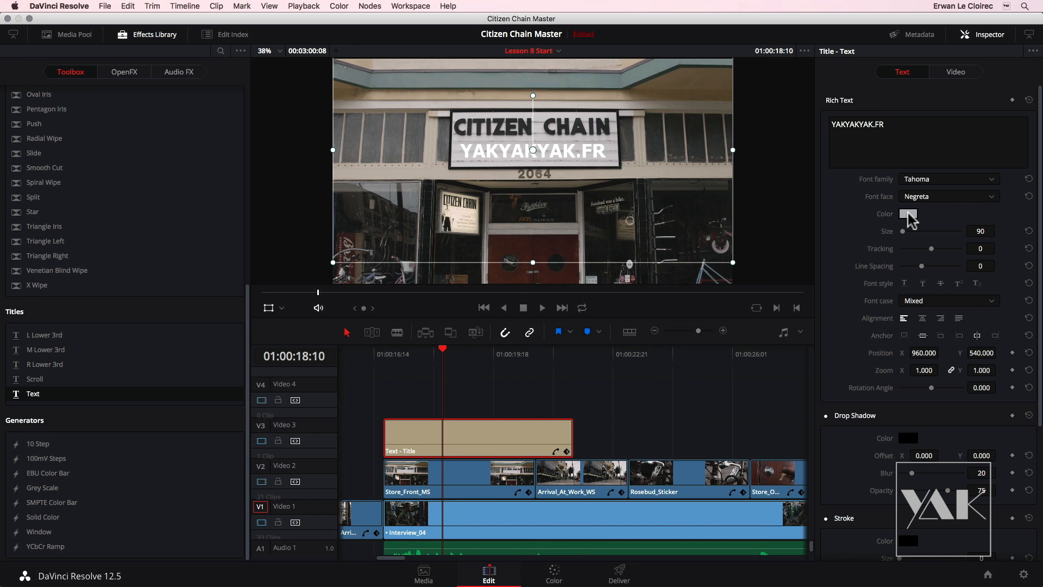
{"action": "left_click", "coordinate": [301, 355]}
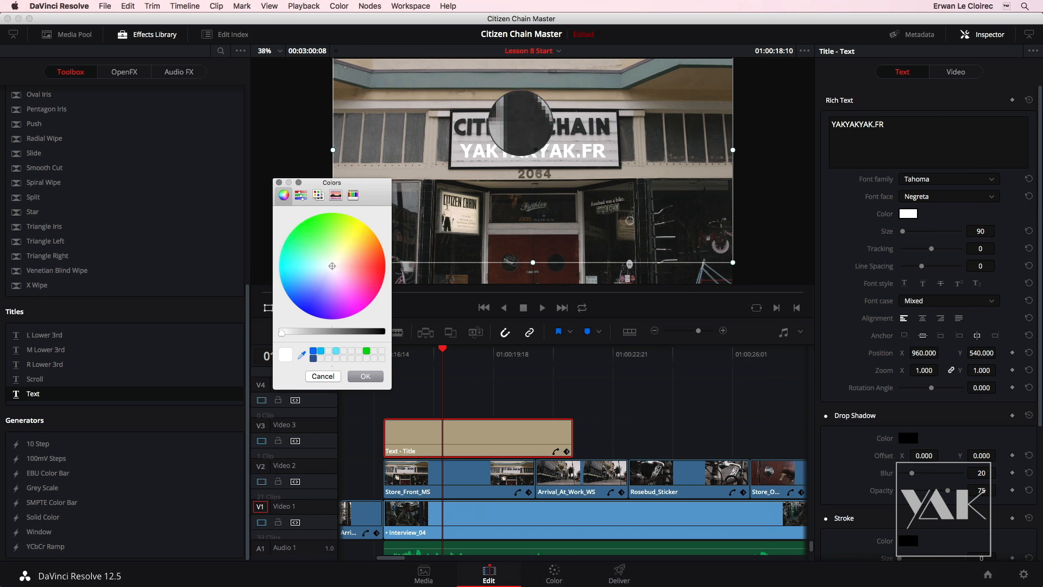
{"action": "left_click", "coordinate": [521, 123]}
{"action": "left_click", "coordinate": [363, 375]}
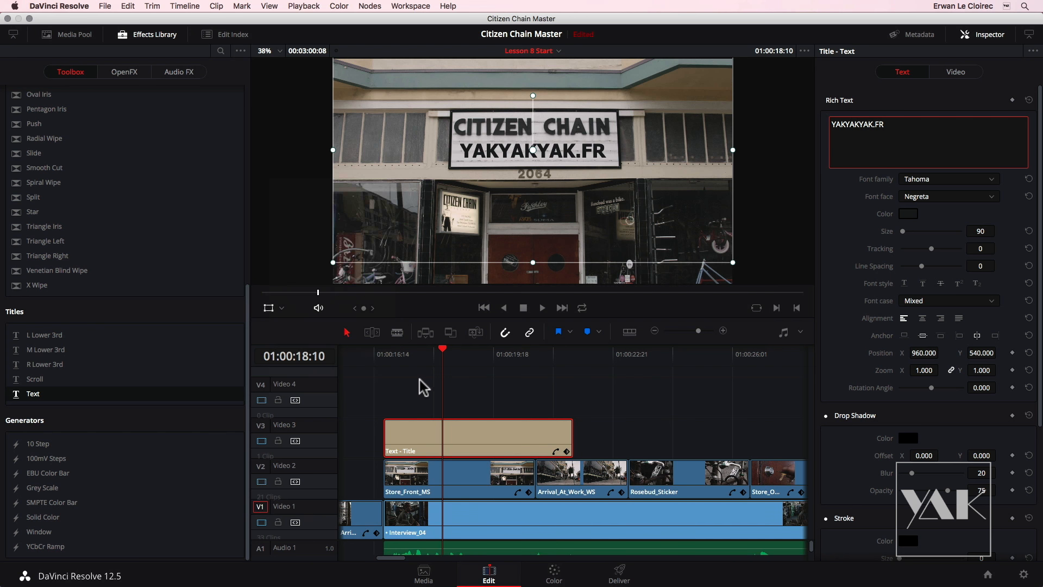
{"action": "left_click", "coordinate": [909, 213]}
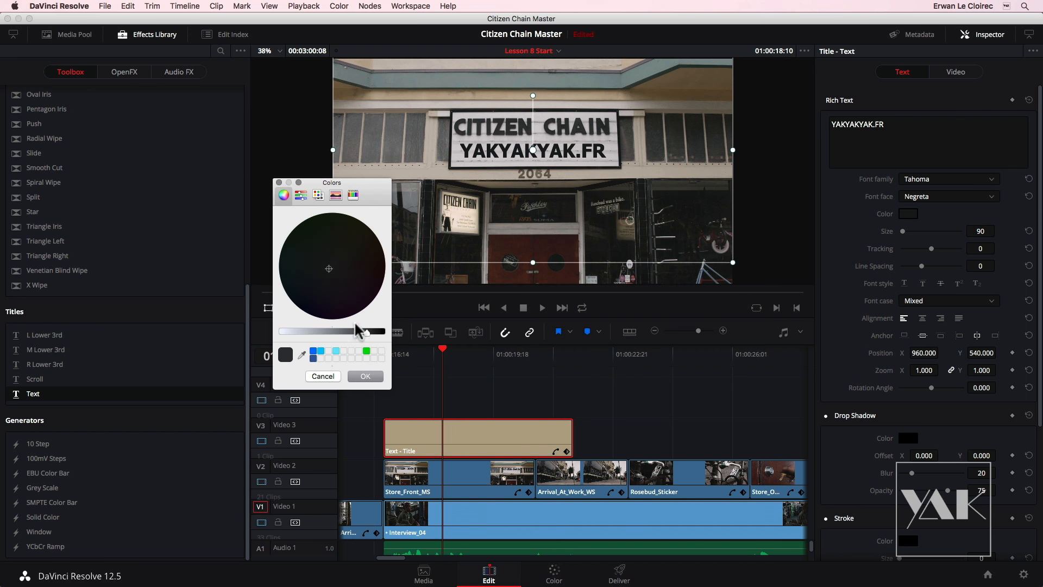
{"action": "left_click_drag", "start_coordinate": [366, 332], "coordinate": [355, 332]}
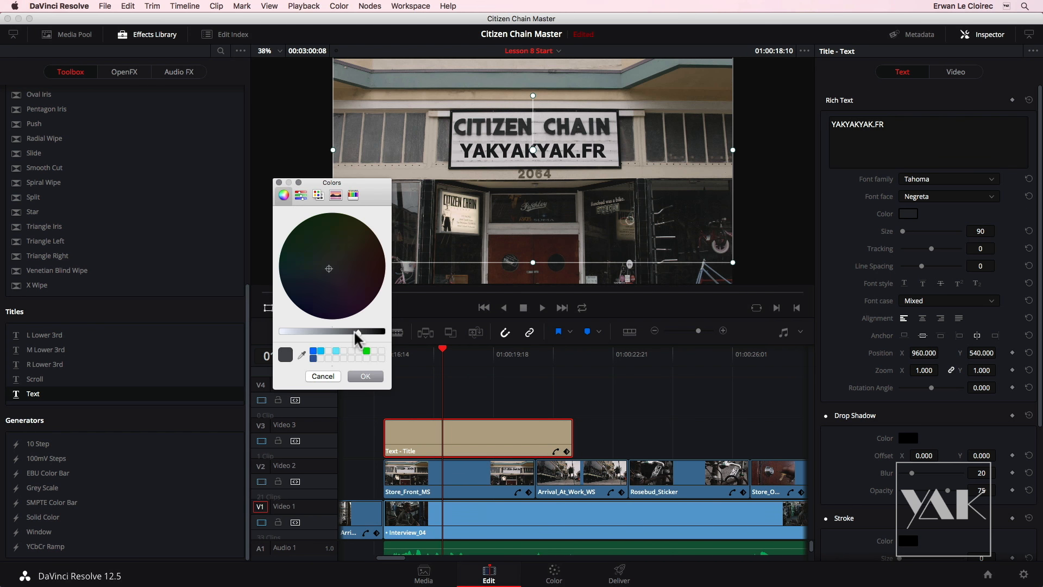
{"action": "left_click", "coordinate": [367, 377]}
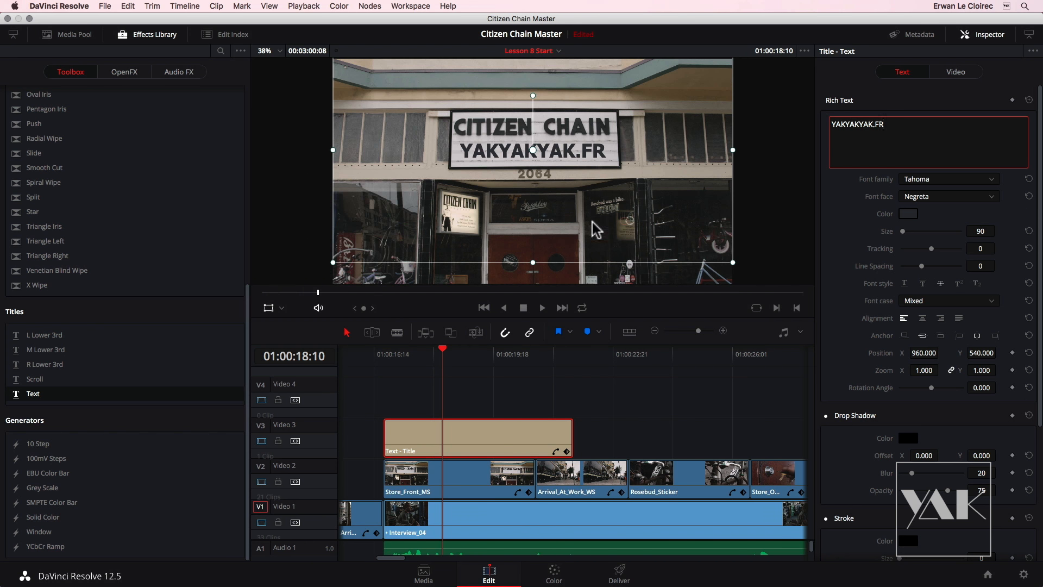
- Delete the Text title from Video 3
{"action": "left_click_drag", "start_coordinate": [1039, 370], "coordinate": [1041, 254]}
{"action": "left_click_drag", "start_coordinate": [477, 393], "coordinate": [547, 442]}
{"action": "key", "text": "Delete"}
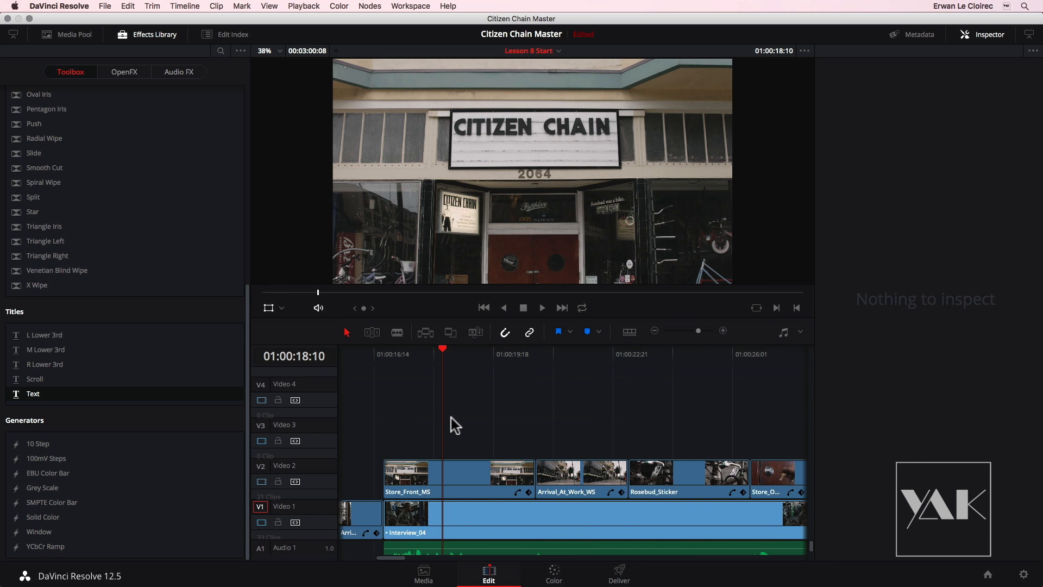
- Park the playhead on the lower third at 01:00:08:22 and examine the OpenFX and Audio FX effects, ending on the Toolbox
{"action": "scroll", "coordinate": [451, 419], "scroll_direction": "left", "scroll_amount": 5}
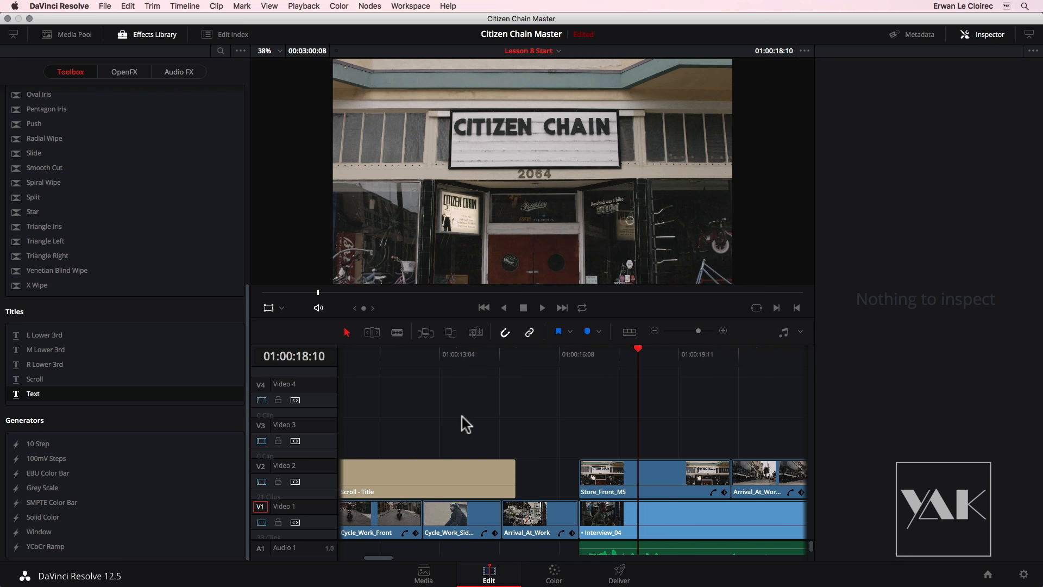
{"action": "scroll", "coordinate": [462, 417], "scroll_direction": "left", "scroll_amount": 5}
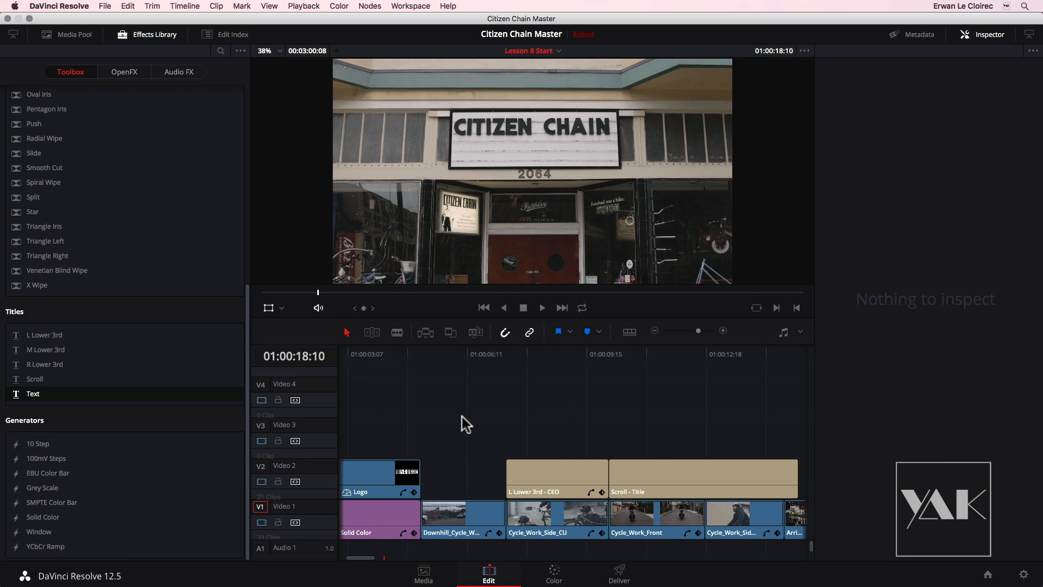
{"action": "mouse_move", "coordinate": [560, 359]}
{"action": "left_mouse_down"}
{"action": "mouse_move", "coordinate": [550, 360]}
{"action": "mouse_move", "coordinate": [564, 360]}
{"action": "left_mouse_up"}
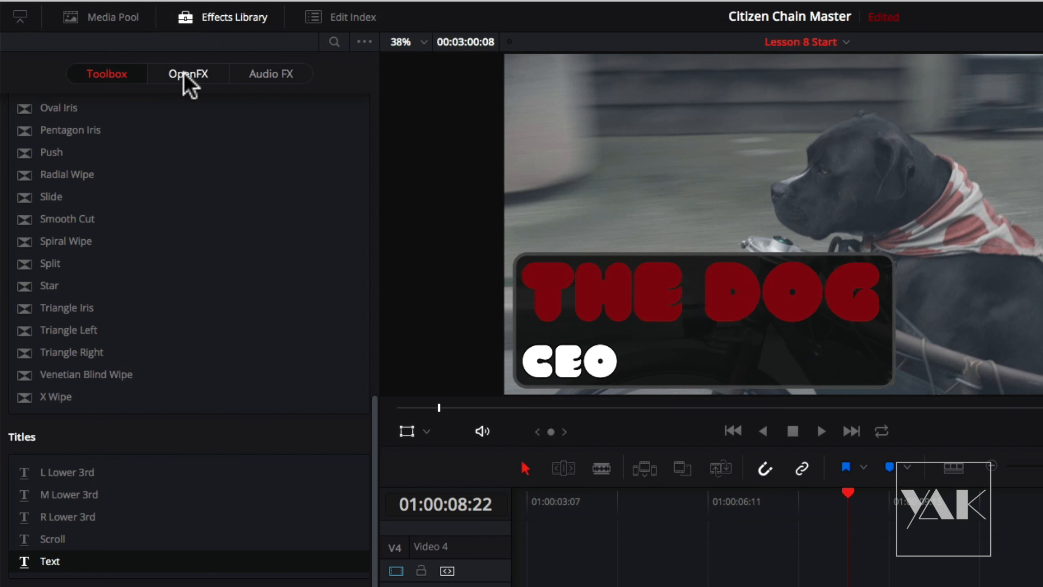
{"action": "left_click", "coordinate": [187, 76]}
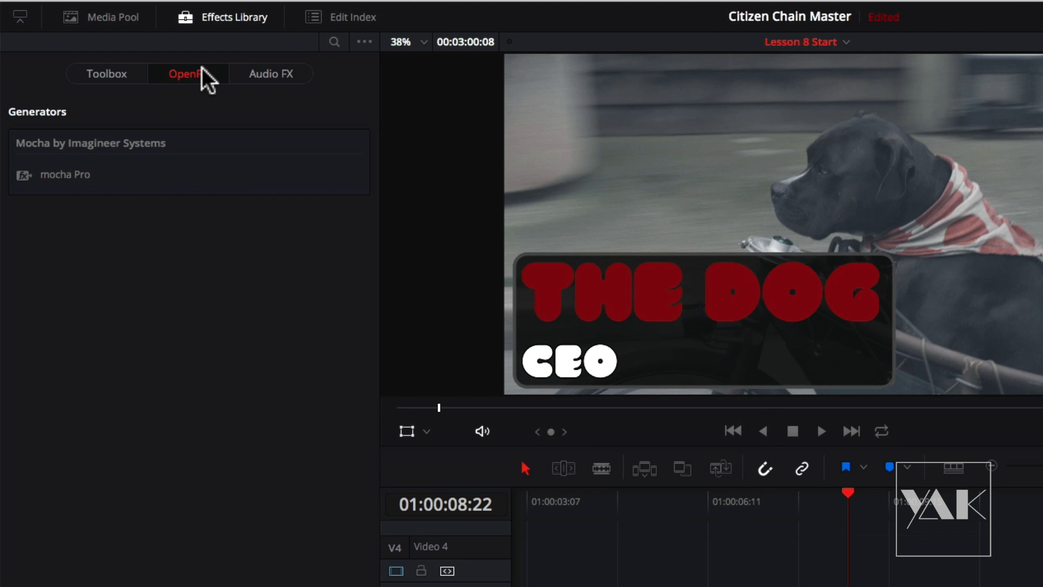
{"action": "left_click", "coordinate": [266, 78]}
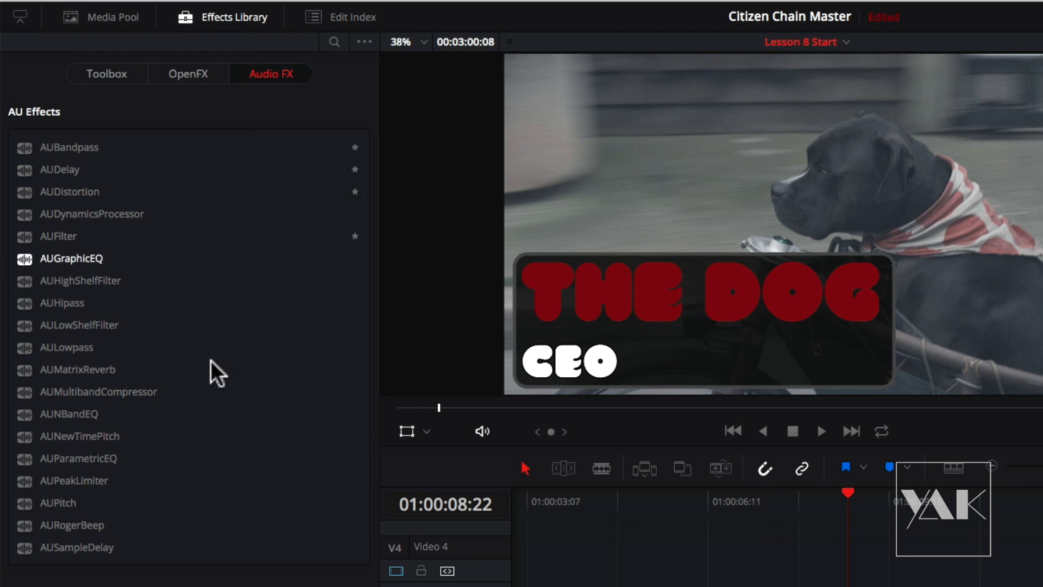
{"action": "left_click", "coordinate": [181, 77]}
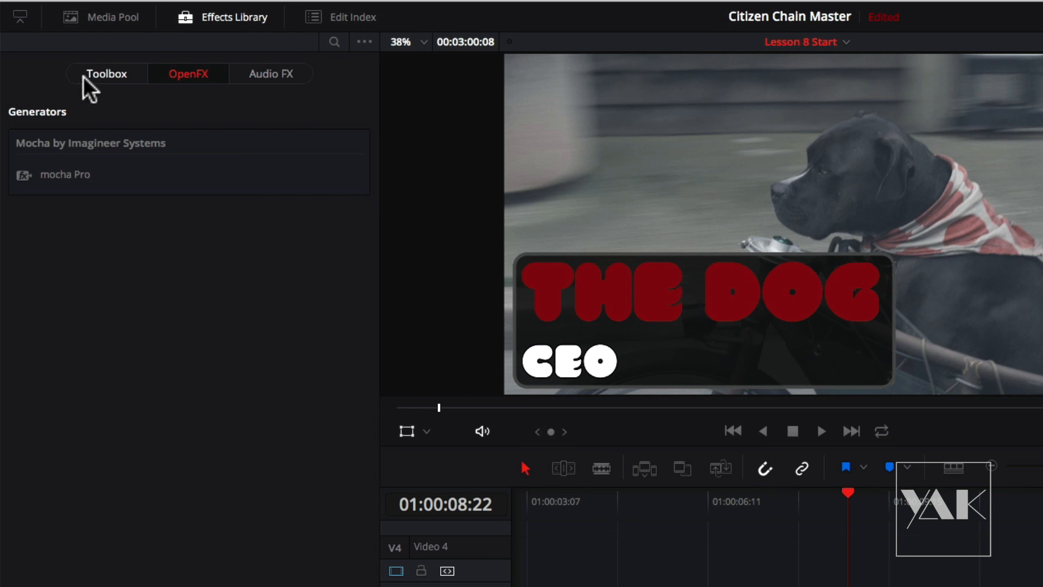
{"action": "left_click", "coordinate": [85, 78]}
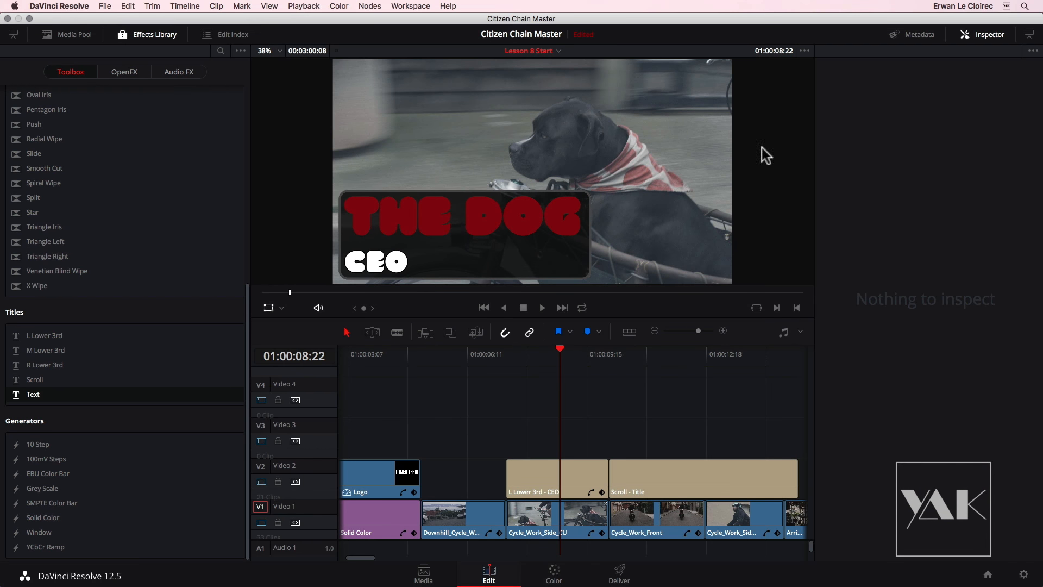
- Hide the Inspector and switch to the Color page with the dog shot under the playhead
{"action": "left_click", "coordinate": [984, 34]}
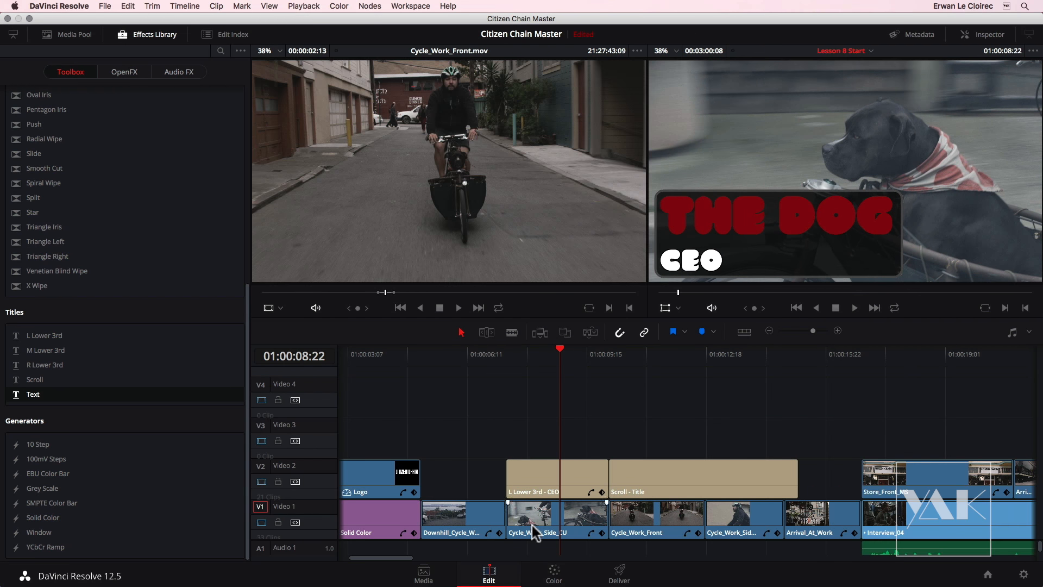
{"action": "left_click", "coordinate": [556, 577]}
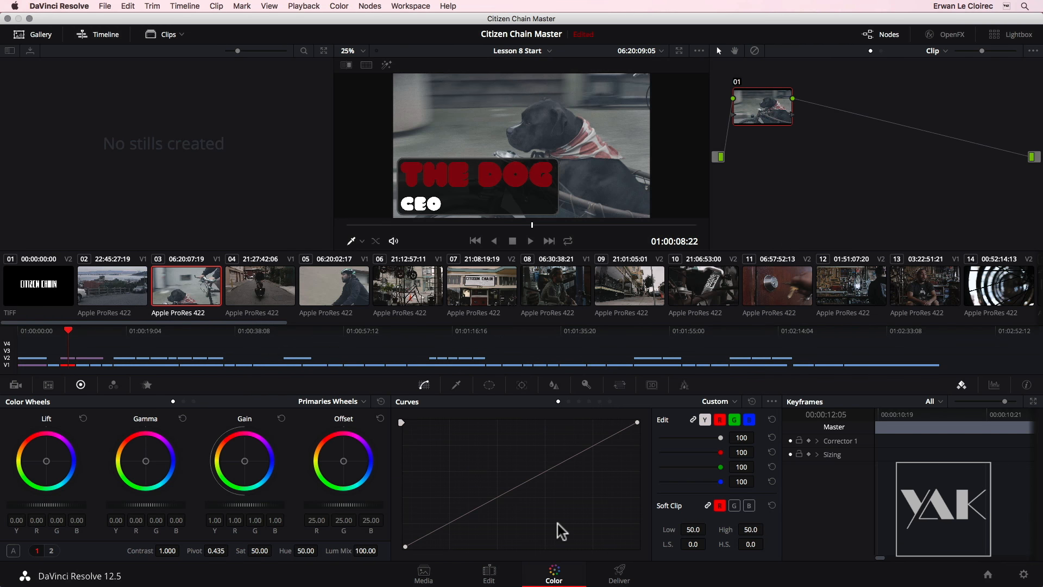